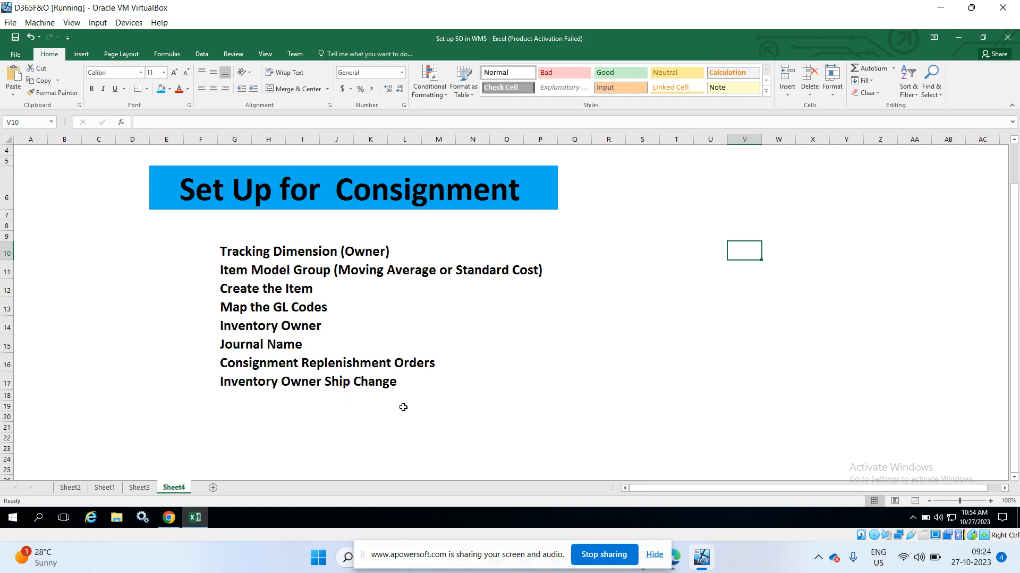
Switch to Finance and Operations, open the tracking dimension groups in Product information management setup, and display the Owner group.
click(403, 408)
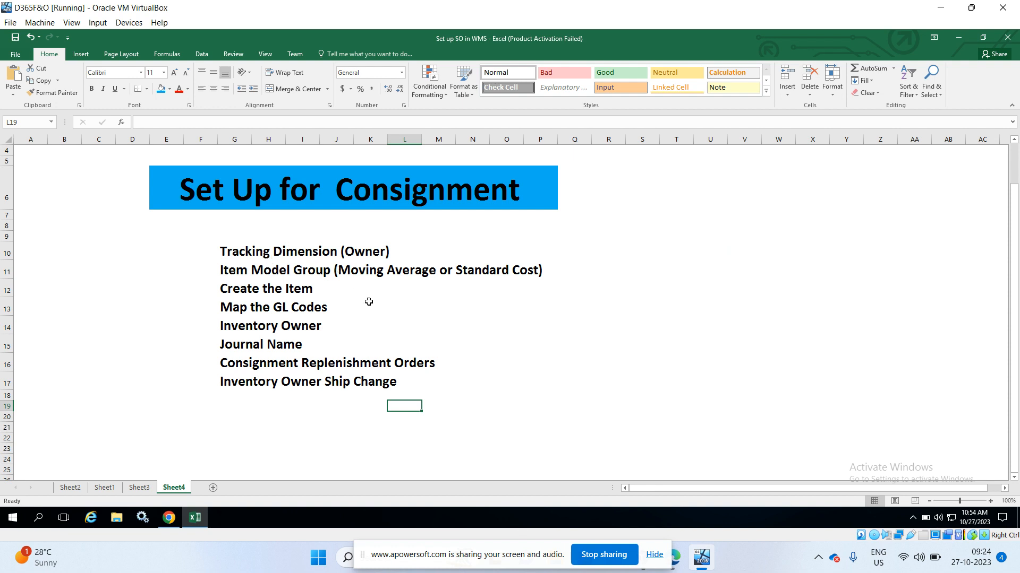
key(alt+Tab)
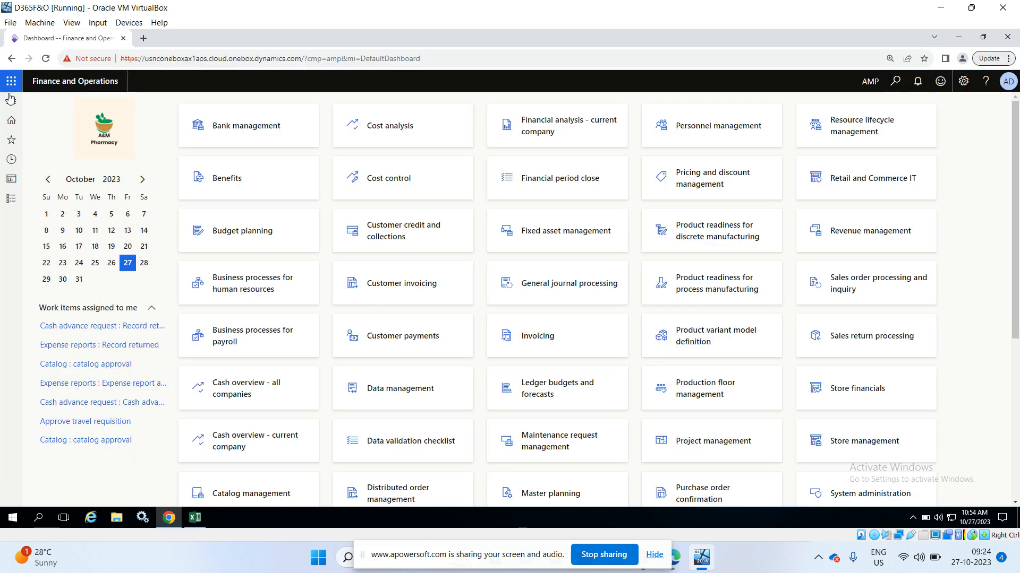
click(11, 198)
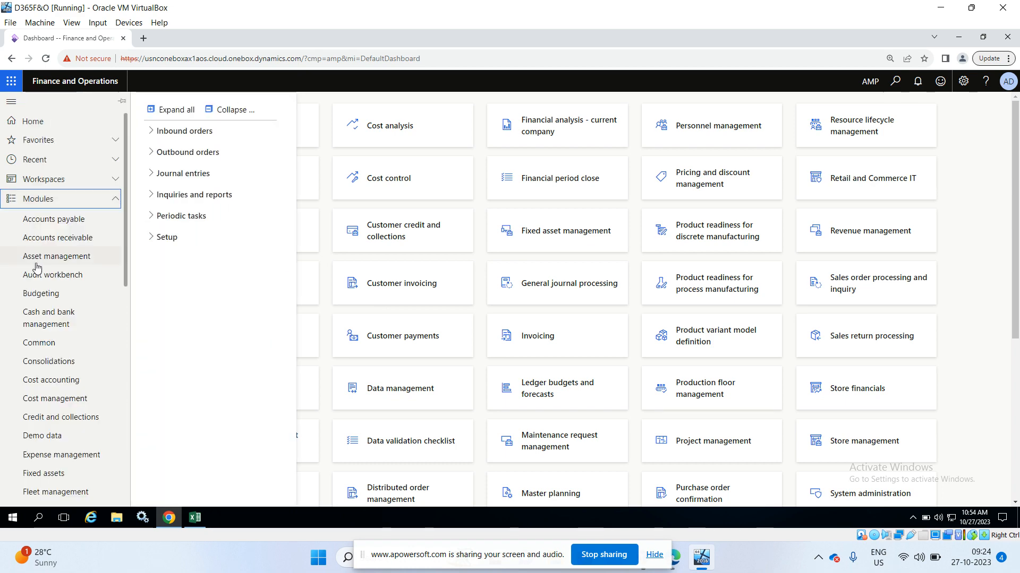
scroll(36, 267, down, 4)
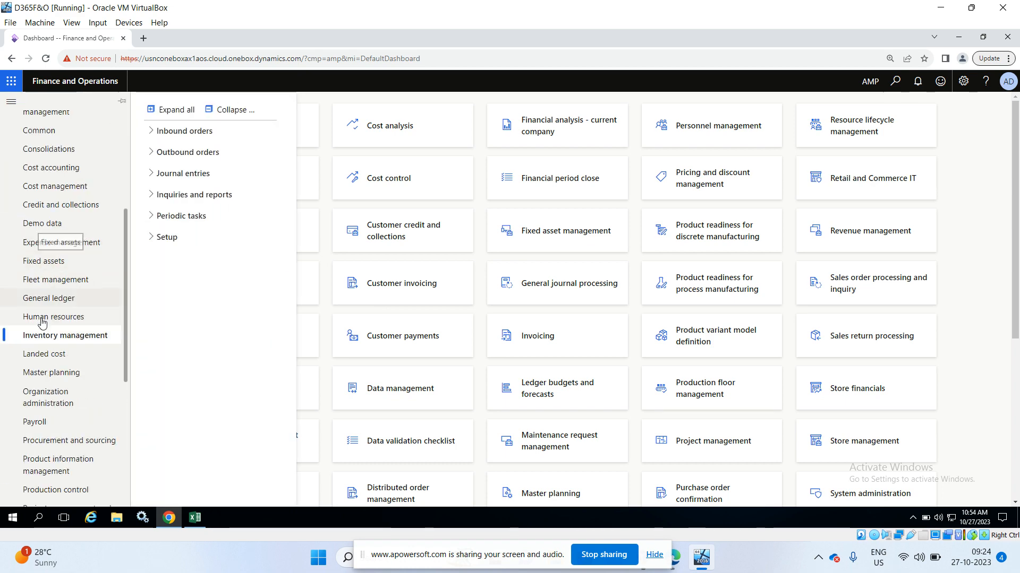
double_click(47, 463)
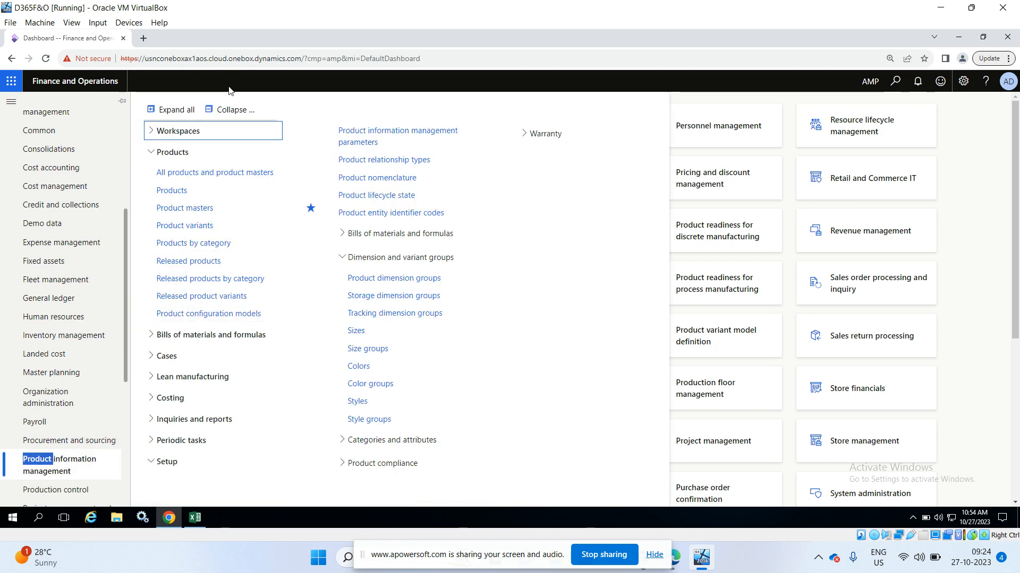
click(230, 109)
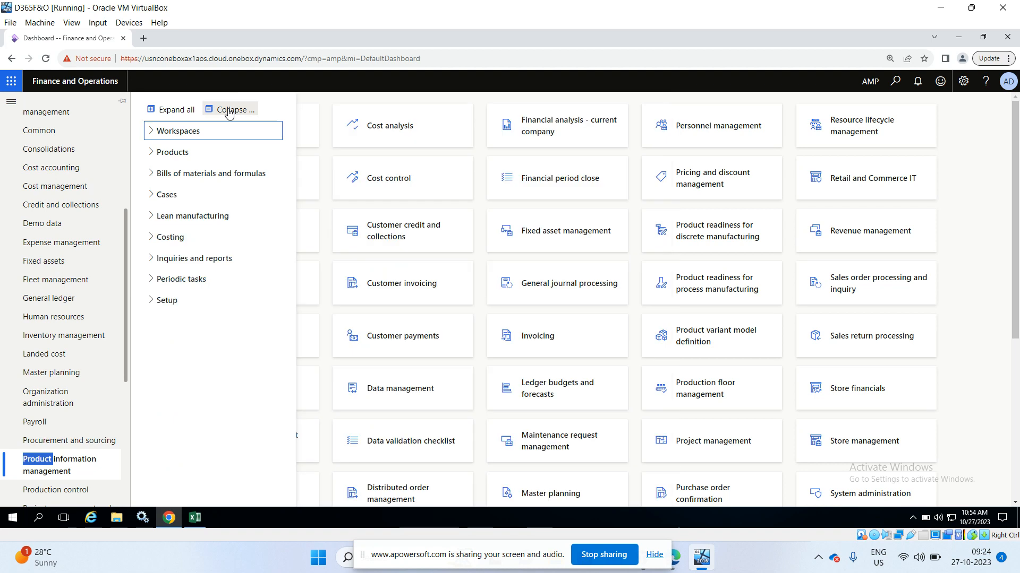
click(154, 300)
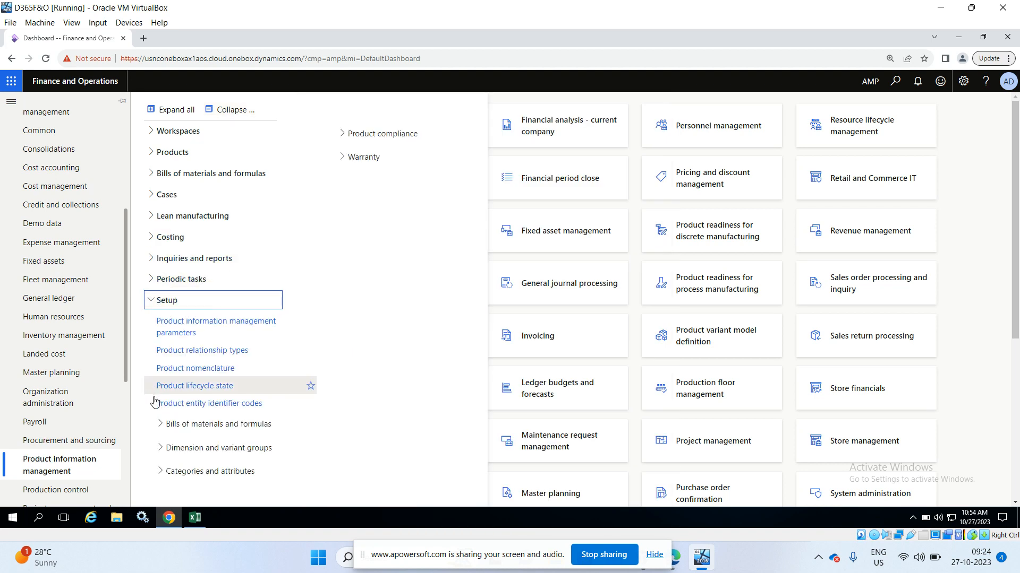
click(161, 448)
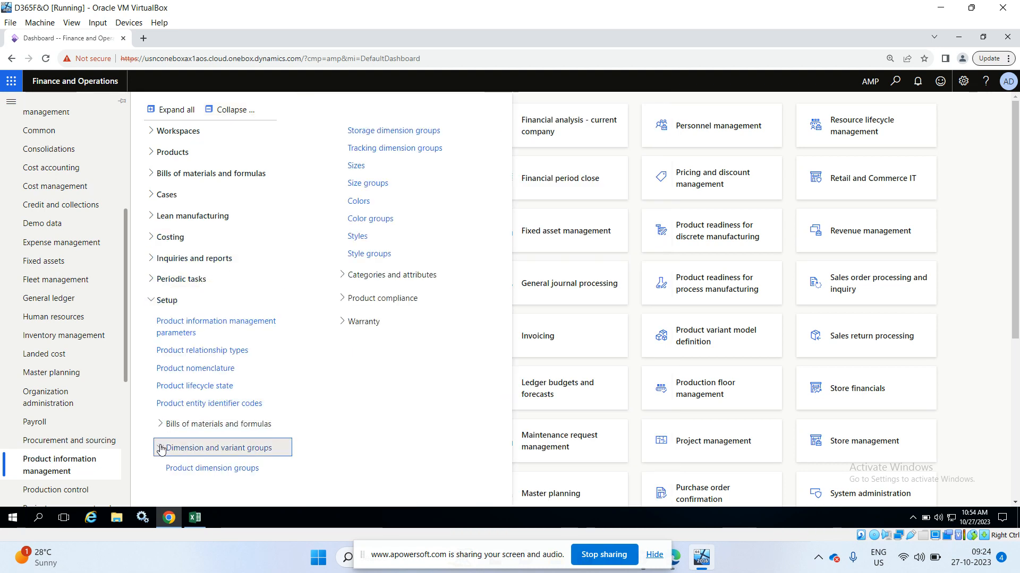
click(431, 152)
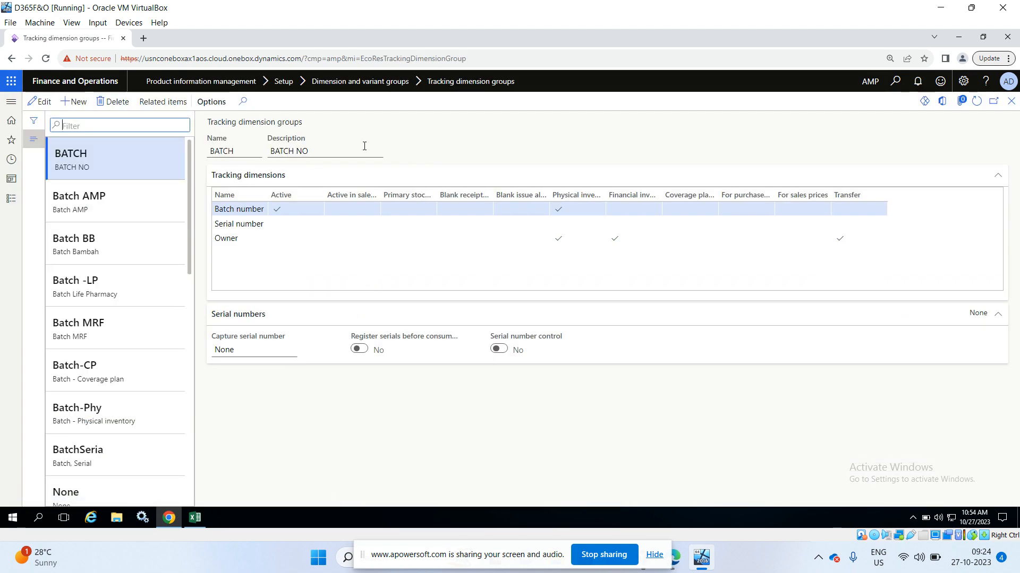
scroll(160, 277, down, 6)
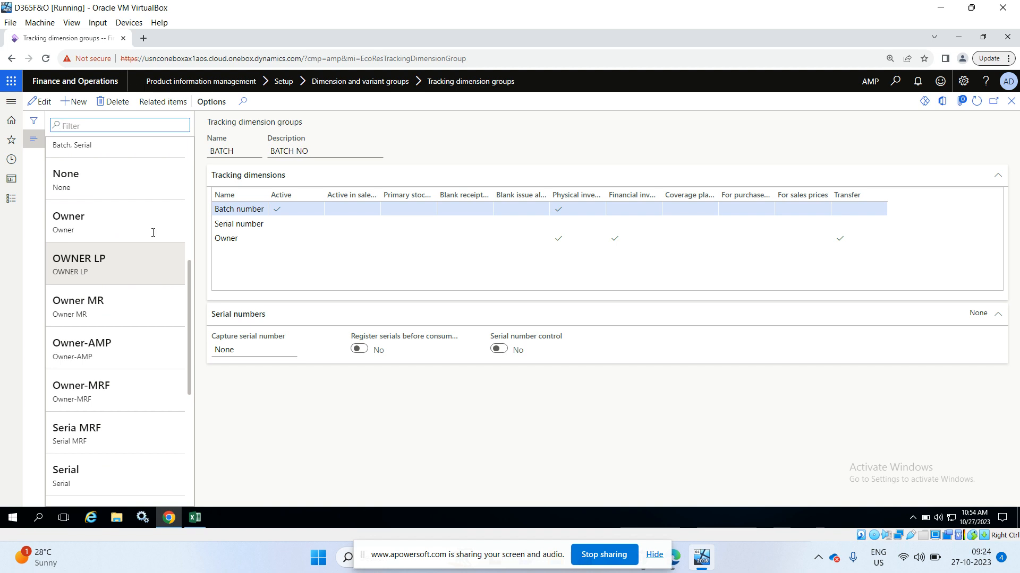
click(146, 221)
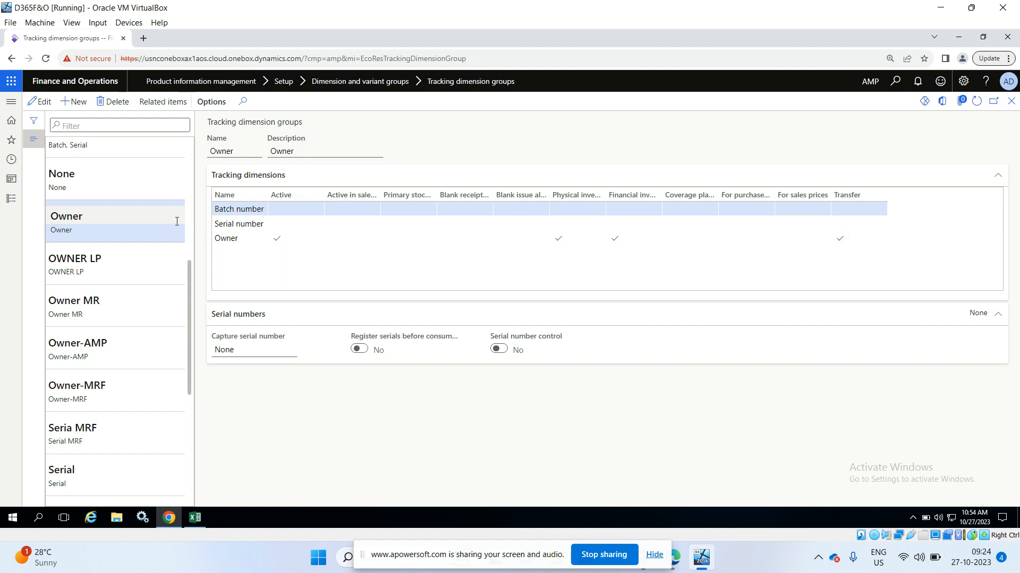
Create and save a tracking dimension group with name and description Owner 1 and the Owner dimension active.
click(83, 106)
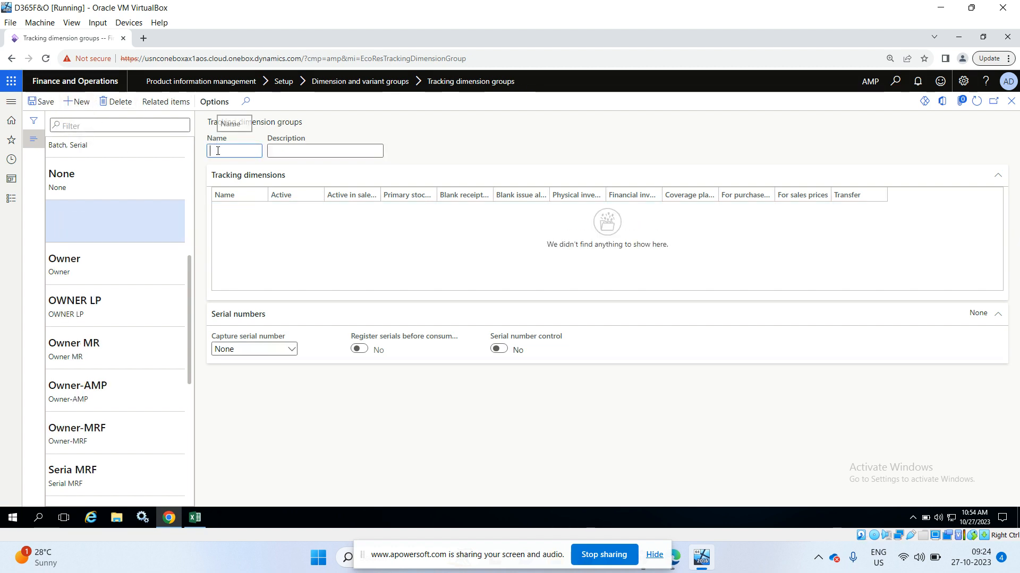
key(Caps_Lock)
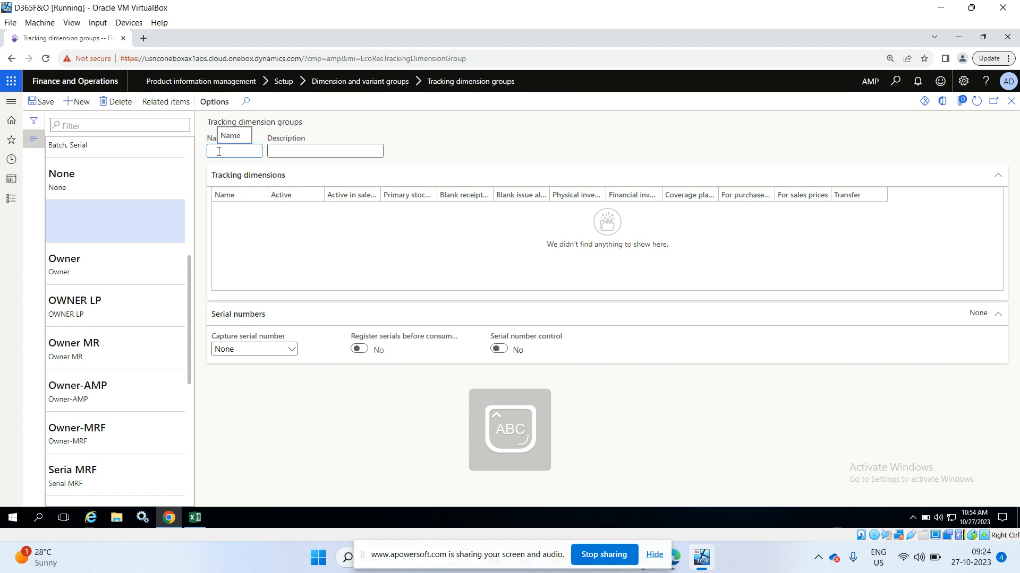
text(Owner 1)
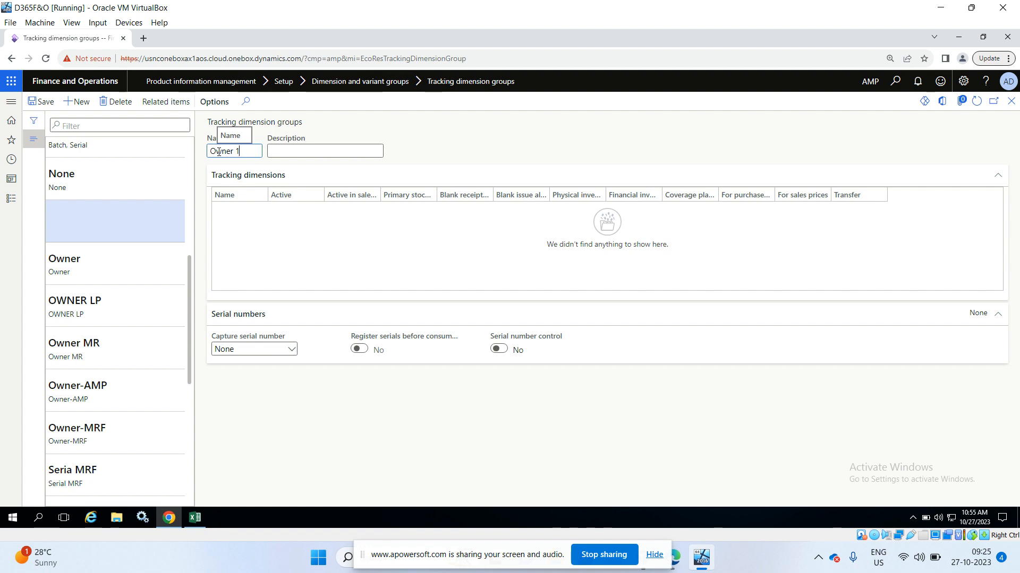
key(Tab)
key(Caps_Lock)
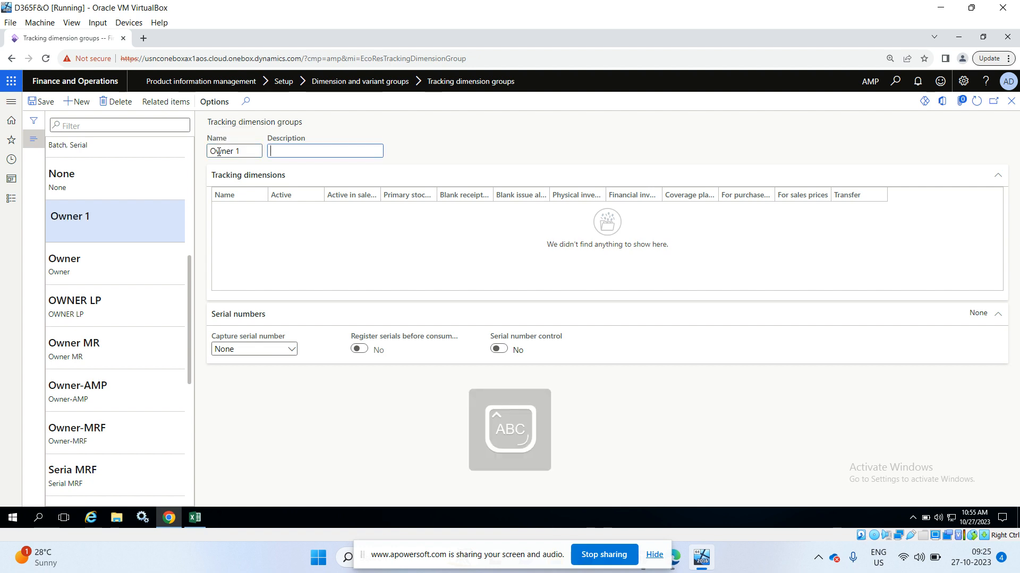
text(Owner 1)
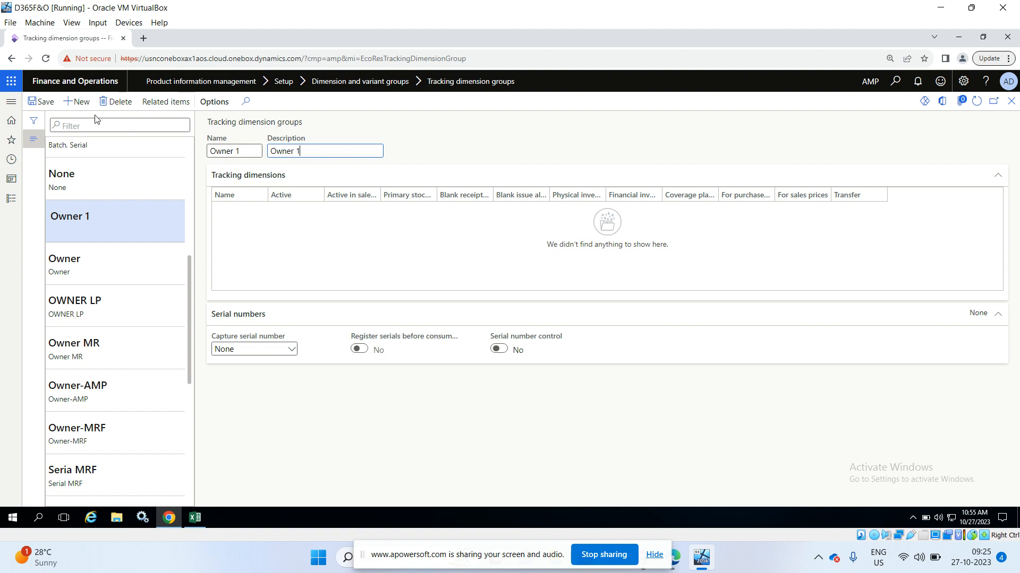
click(44, 102)
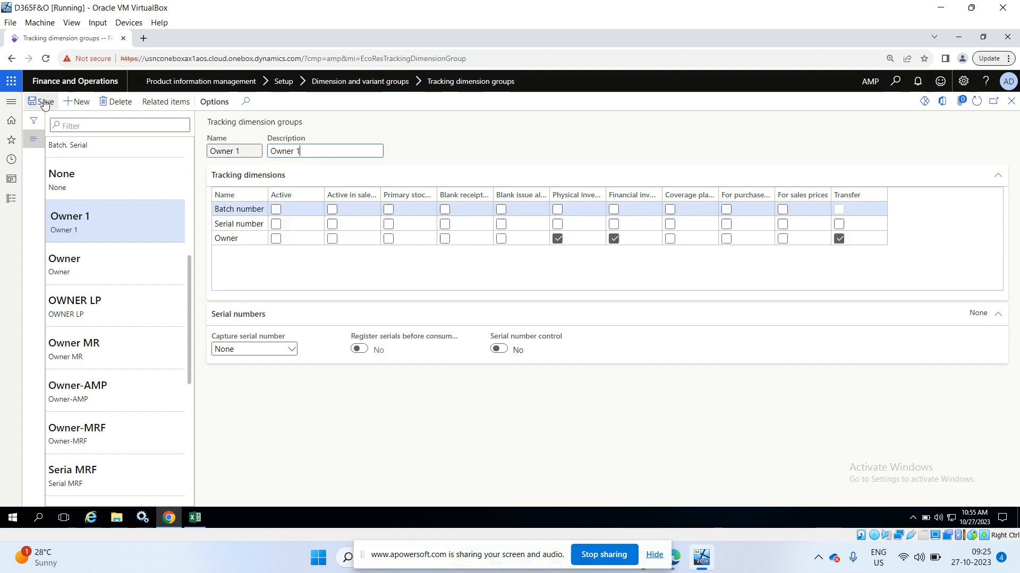
click(276, 239)
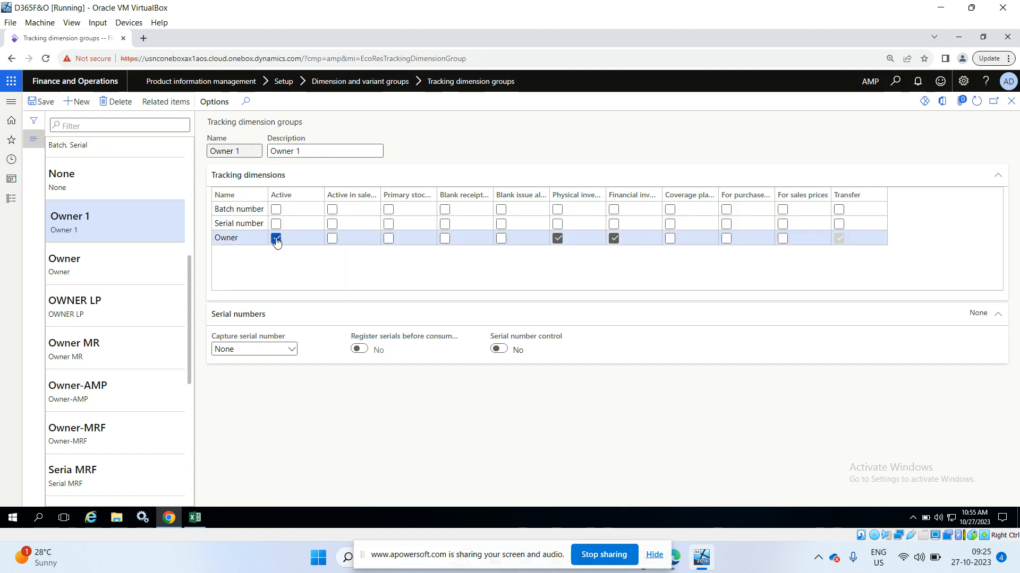
click(47, 105)
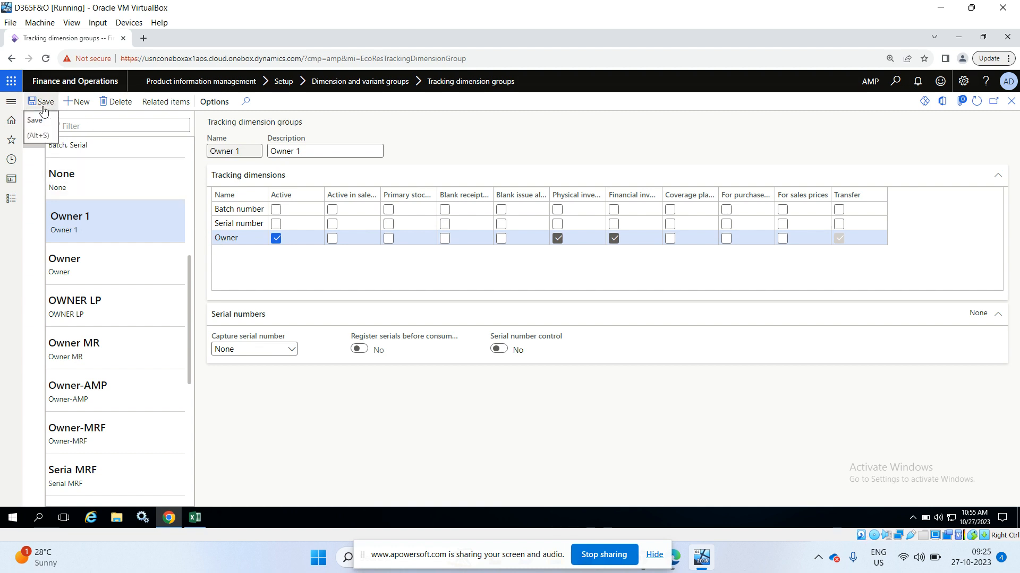
Consult the consignment setup list in Excel and open the item model groups in Inventory management's inventory setup.
key(alt+Tab)
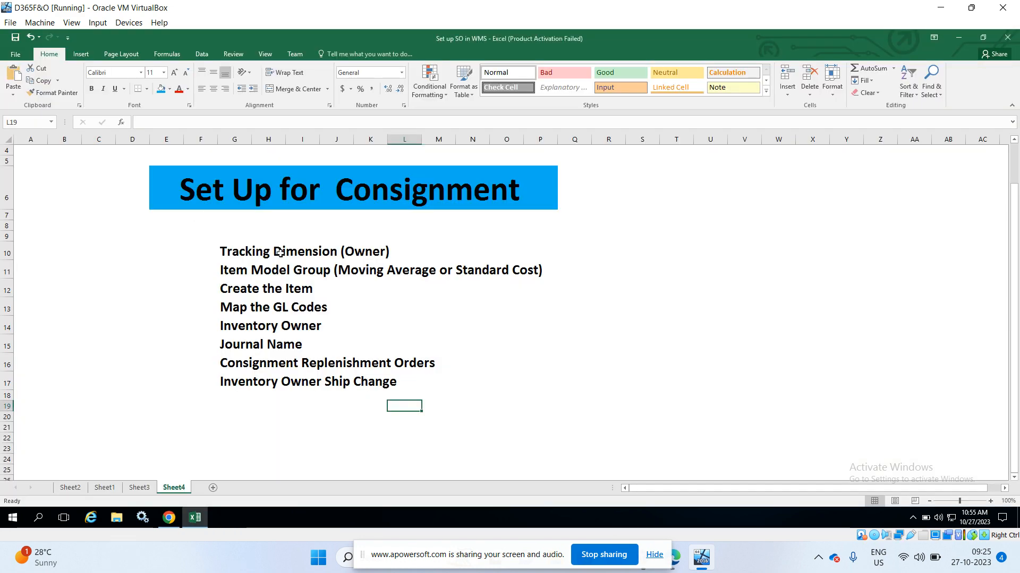
key(alt+Tab)
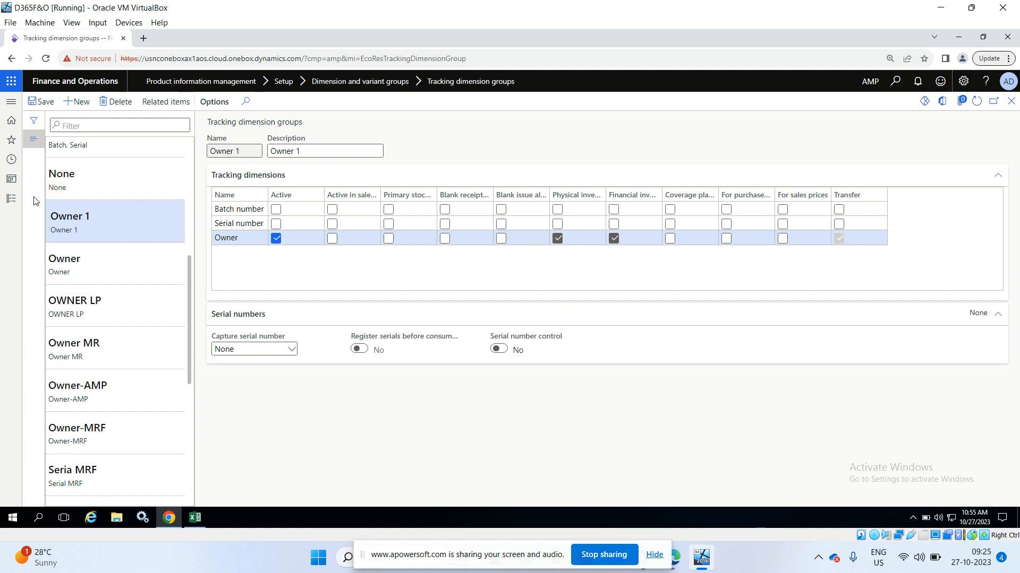
click(11, 199)
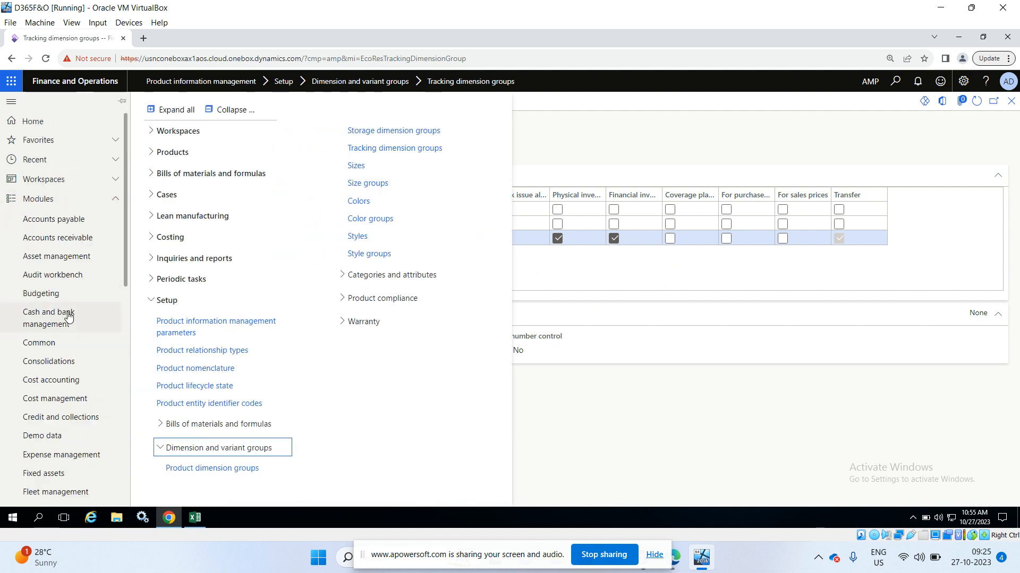
scroll(68, 317, down, 6)
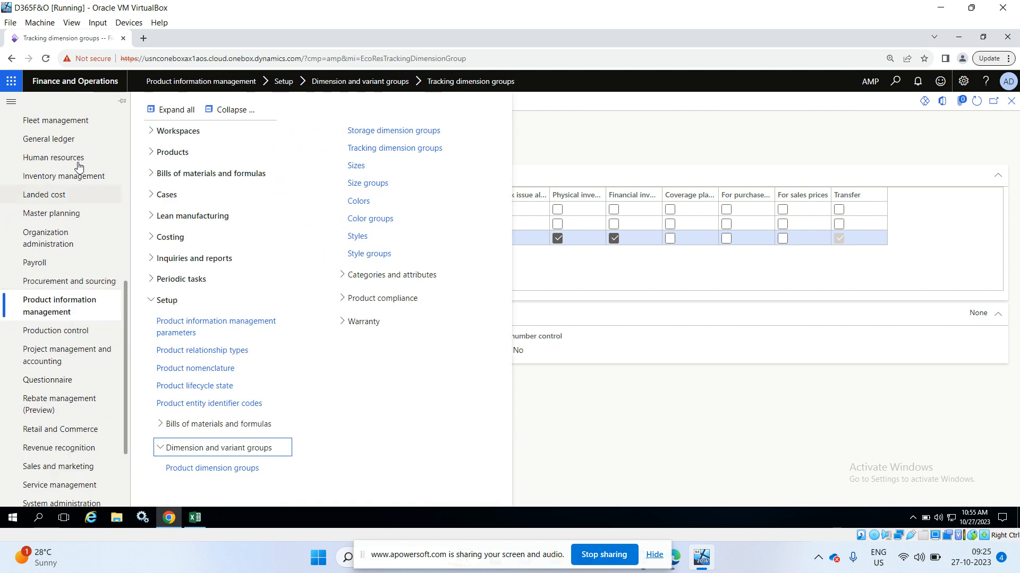
click(73, 179)
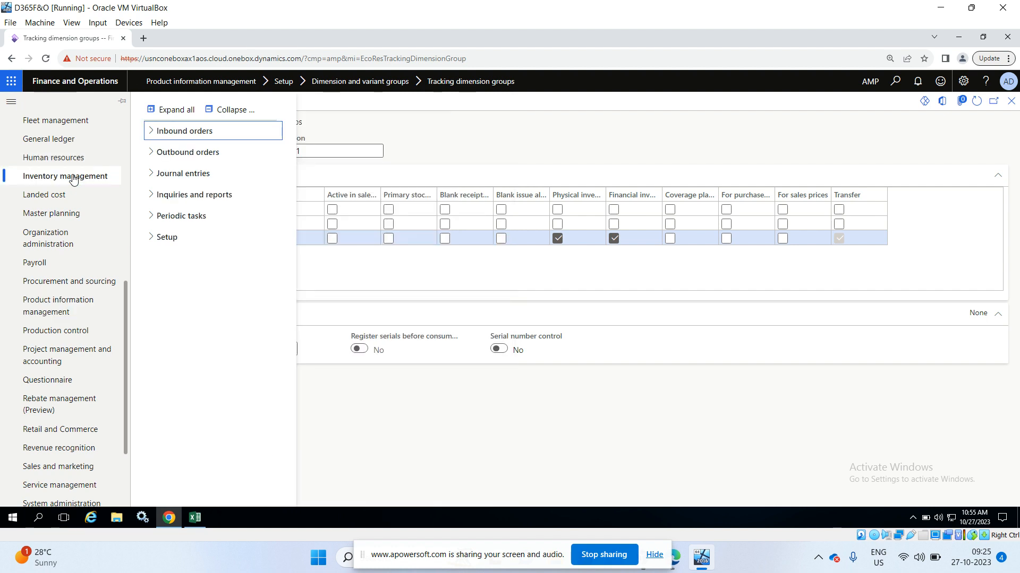
click(149, 239)
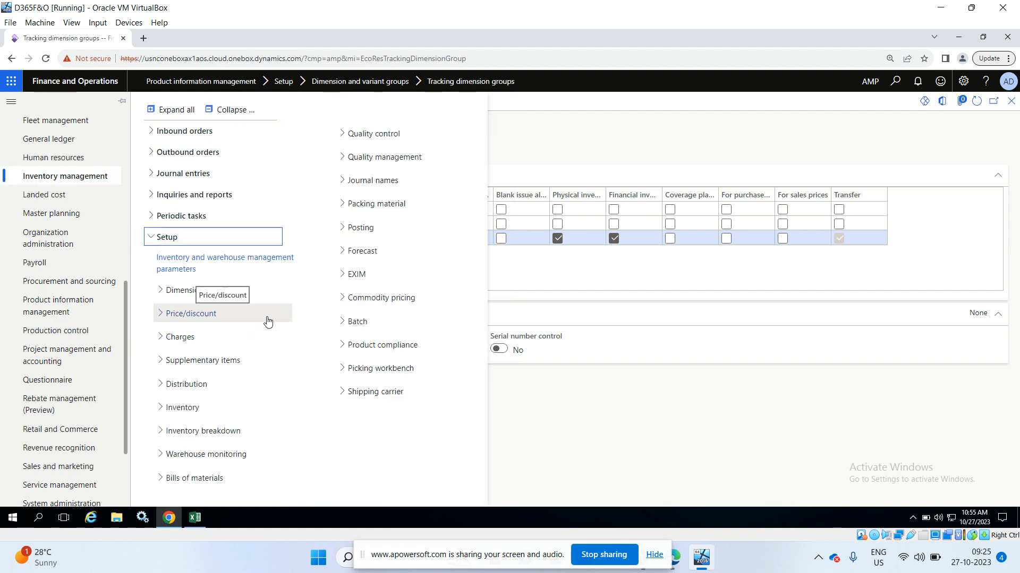
click(163, 408)
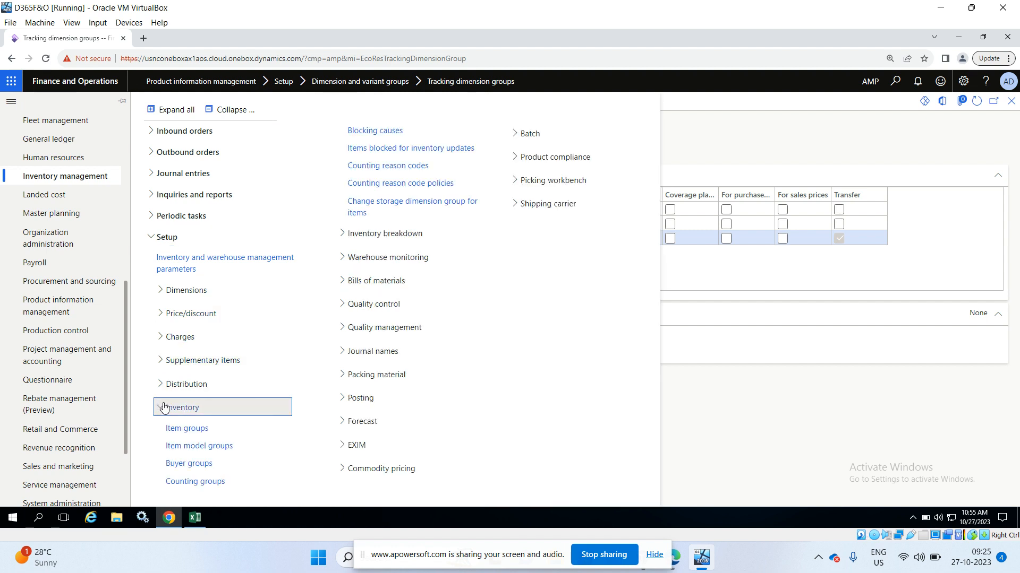
click(186, 449)
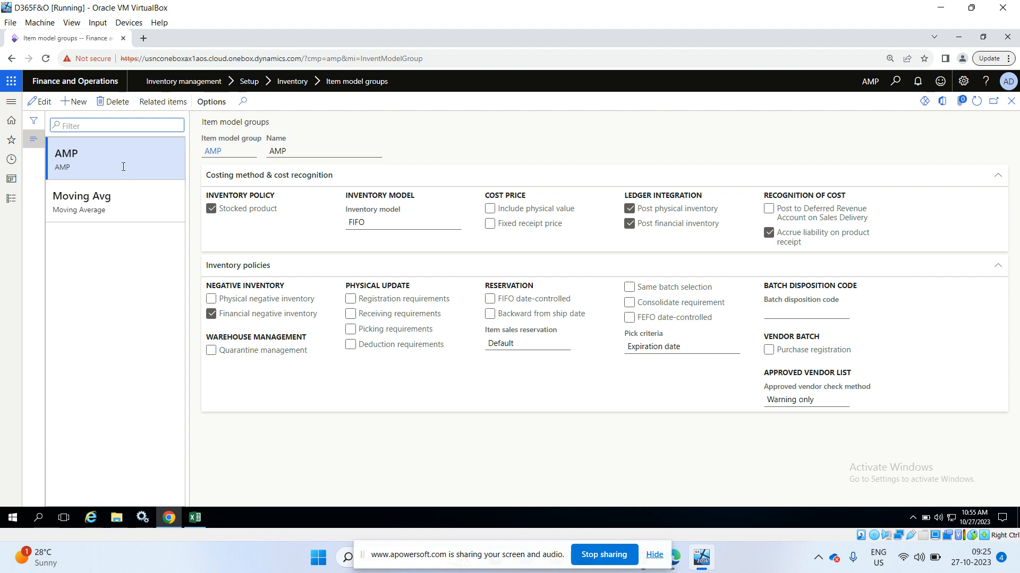
Start a new item model group and examine its inventory model options against the consignment setup list in Excel.
click(80, 105)
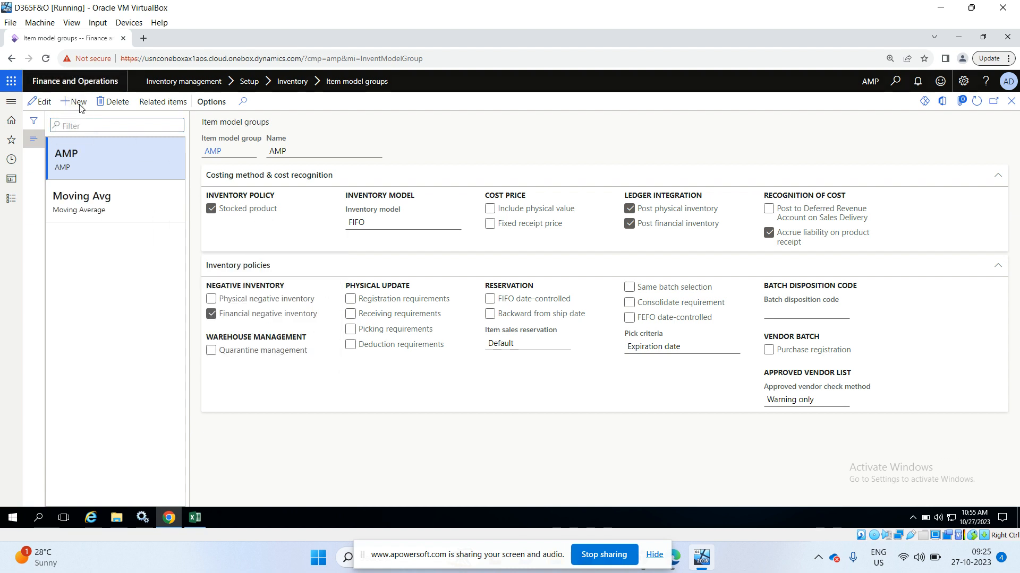
click(455, 222)
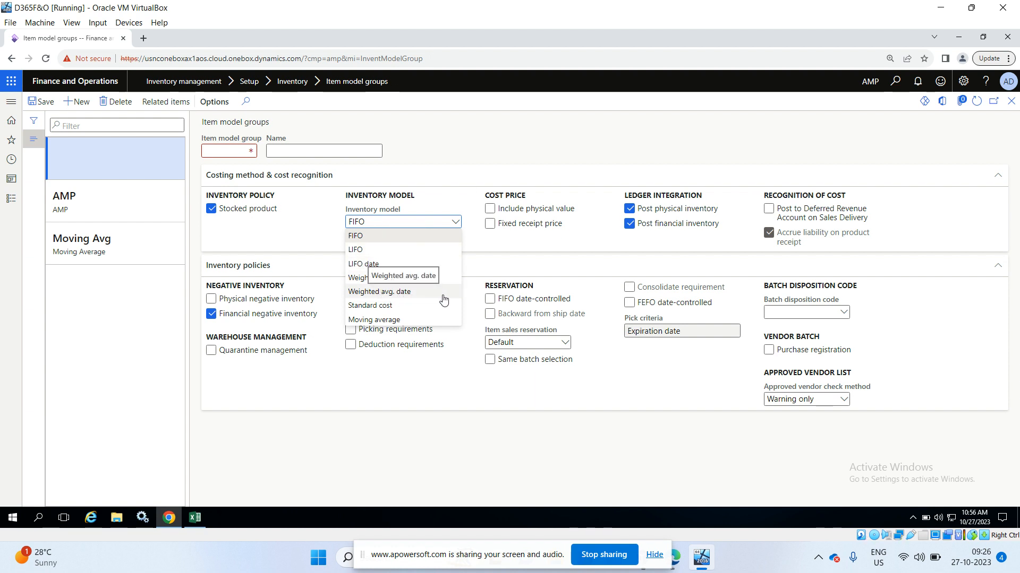
click(449, 180)
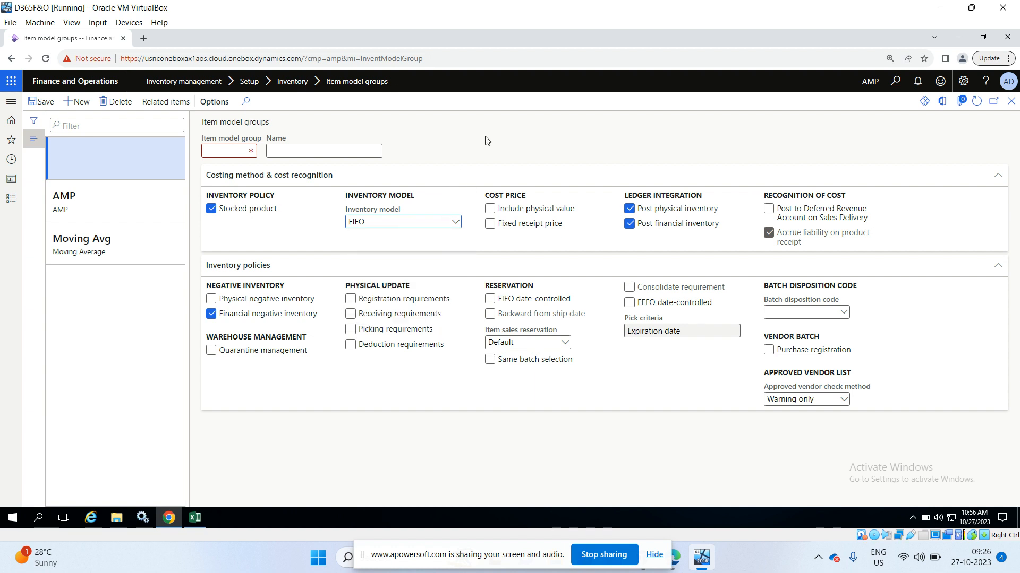
click(217, 176)
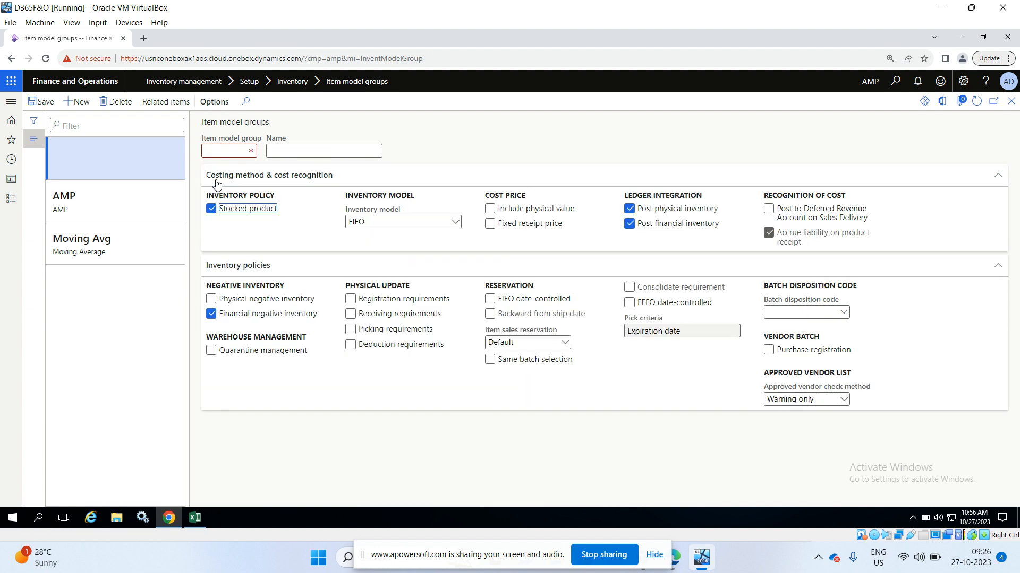
click(455, 223)
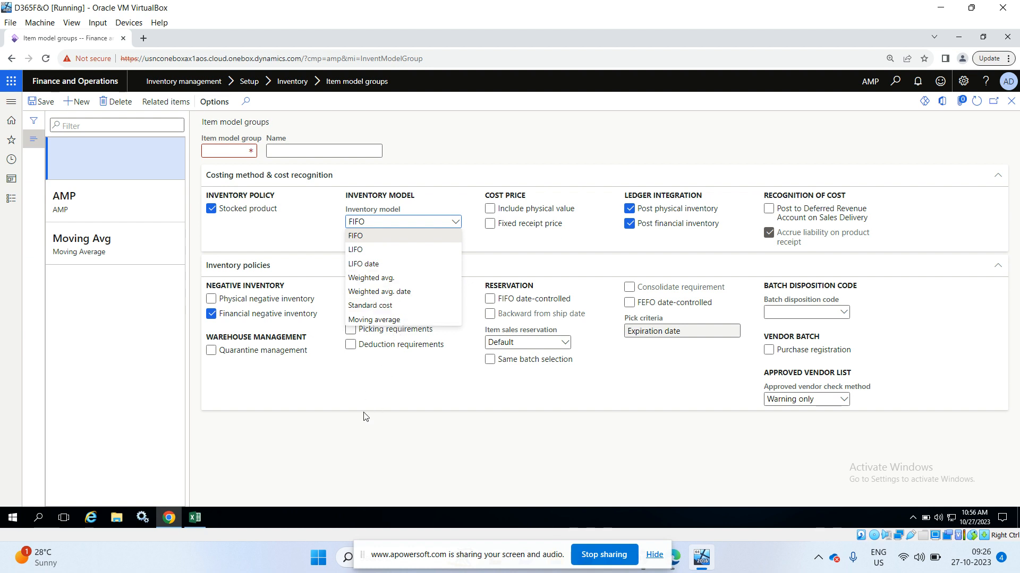
key(alt+Tab)
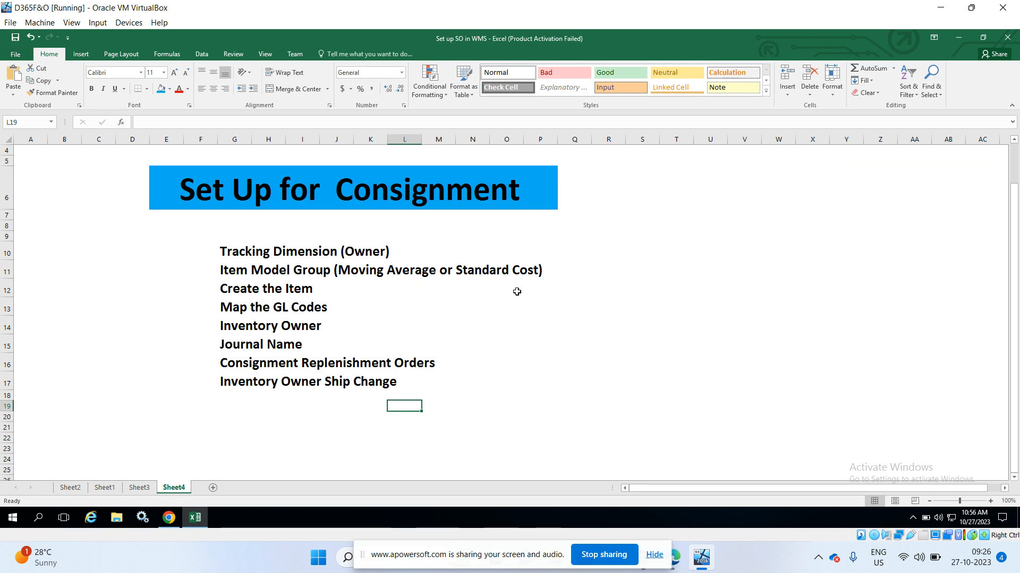
key(alt+Tab)
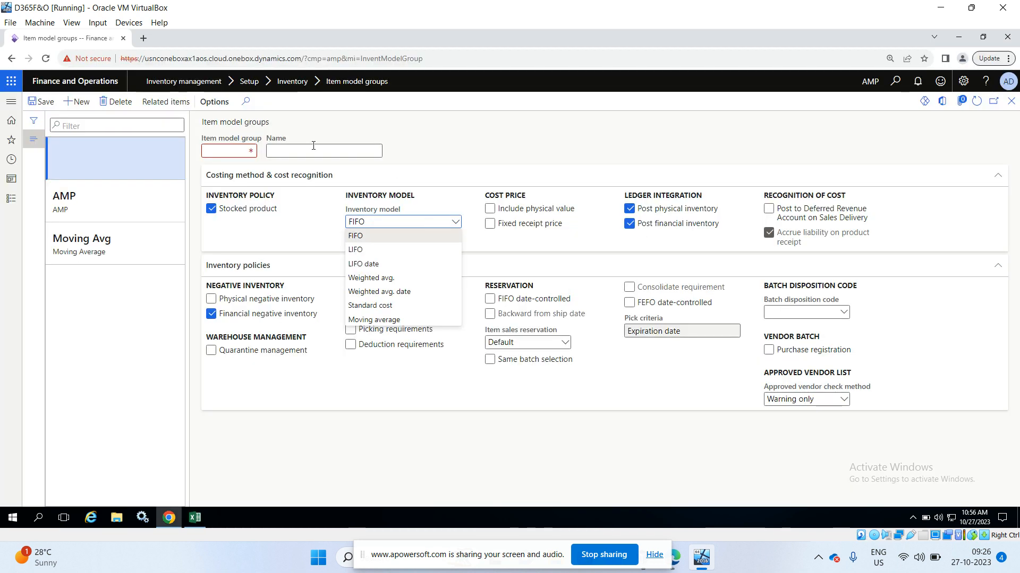
Start another new item model group and set its group code to Mov Avg 1.
click(145, 235)
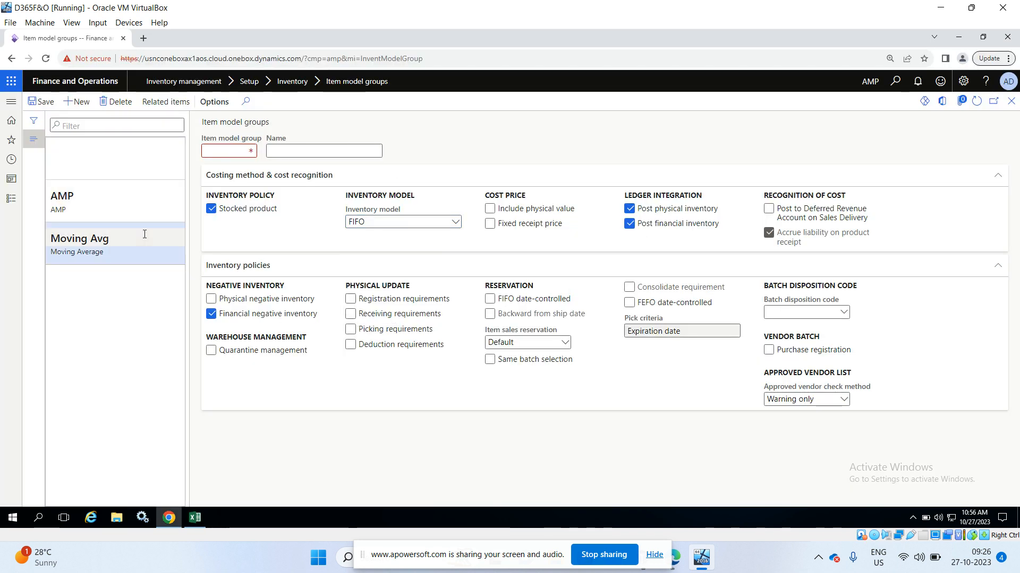
click(109, 149)
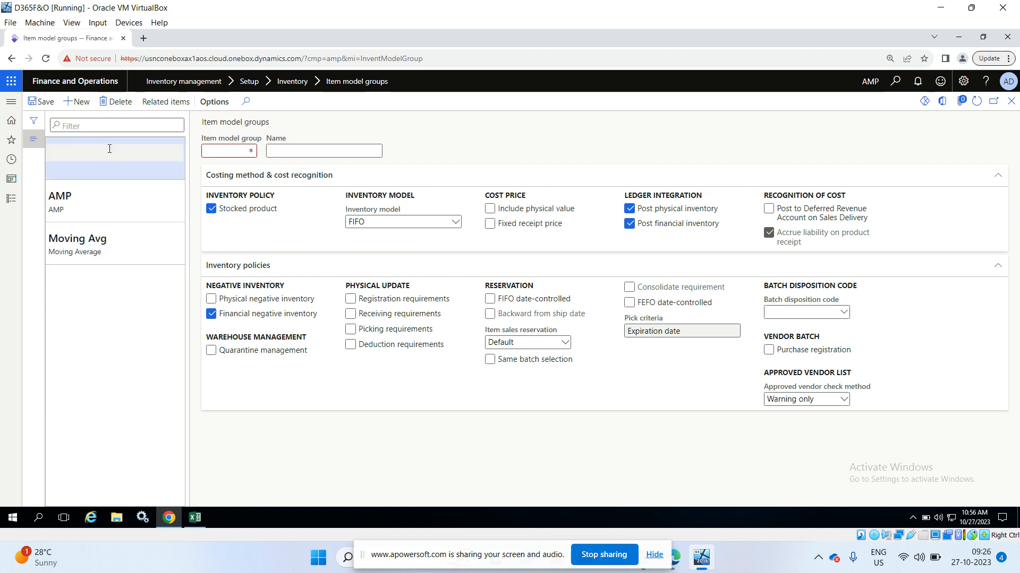
click(84, 104)
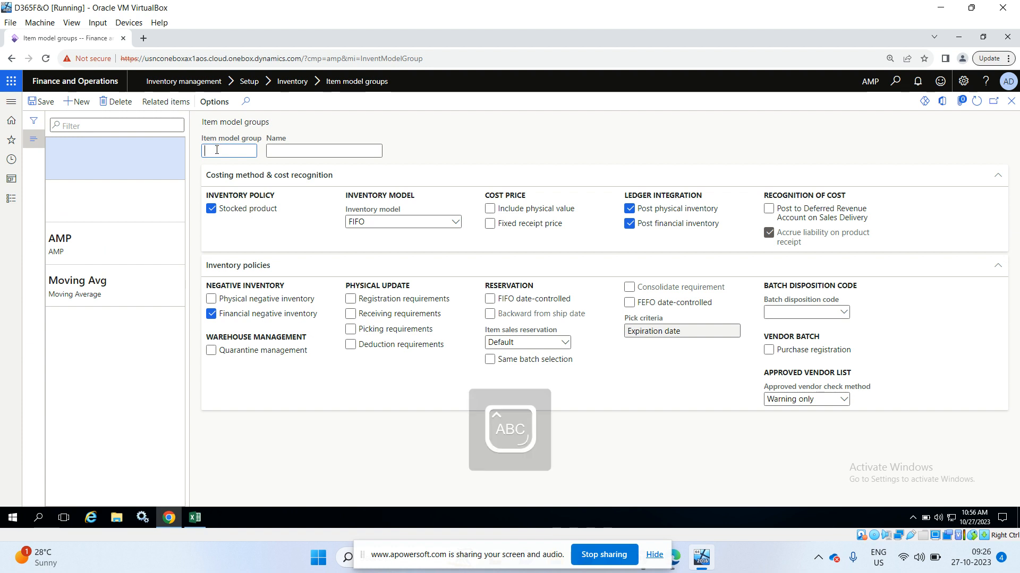
text(Mov Avg 1)
key(Tab)
key(Caps_Lock)
text(mOVING)
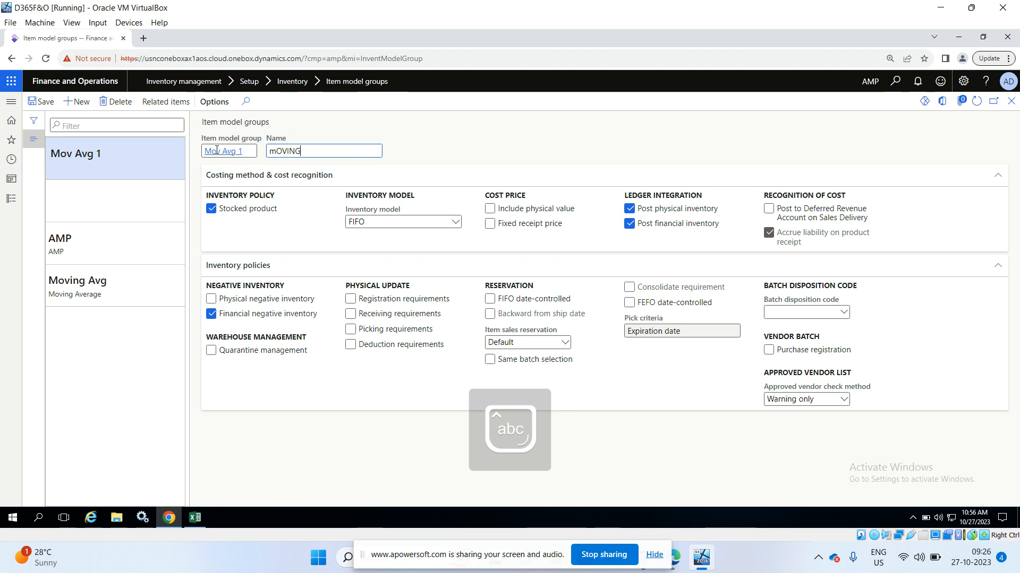
key(Caps_Lock)
key(BackSpace)
key(BackSpace)
key(BackSpace)
key(BackSpace)
key(BackSpace)
key(BackSpace)
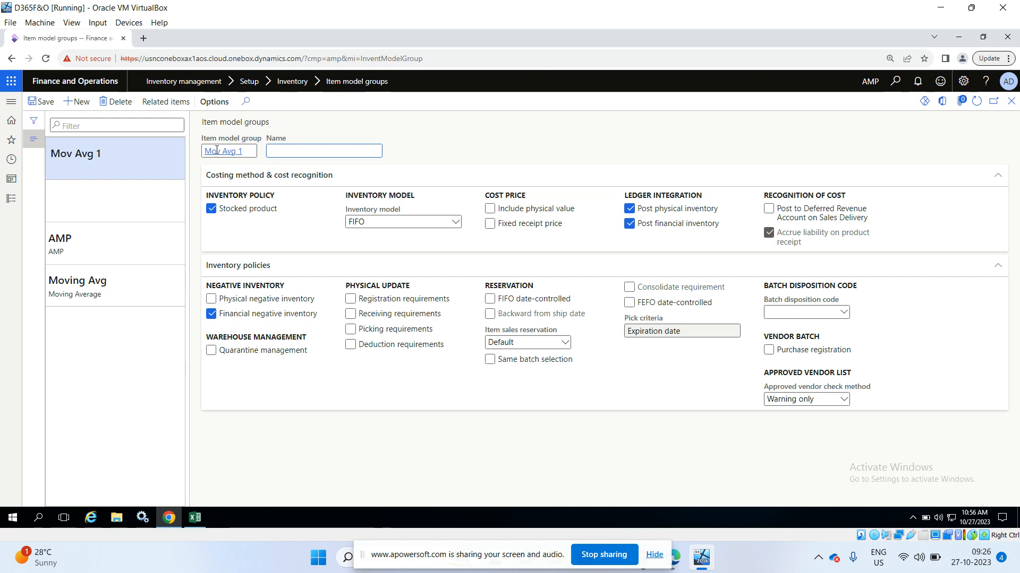
Enter Moving Average 1 as the name of the Mov Avg 1 item model group.
key(Caps_Lock)
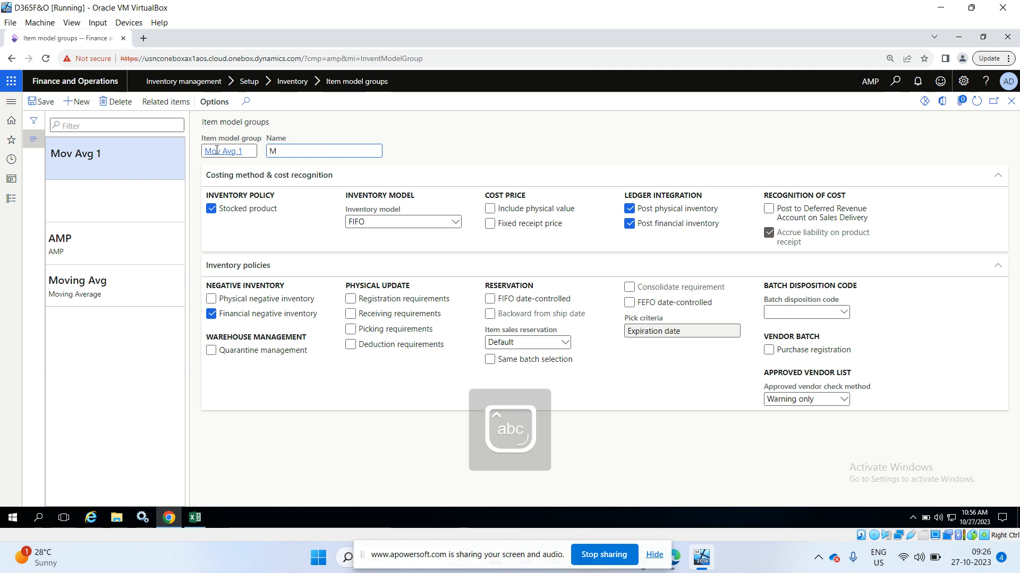
key(Caps_Lock)
text(ving)
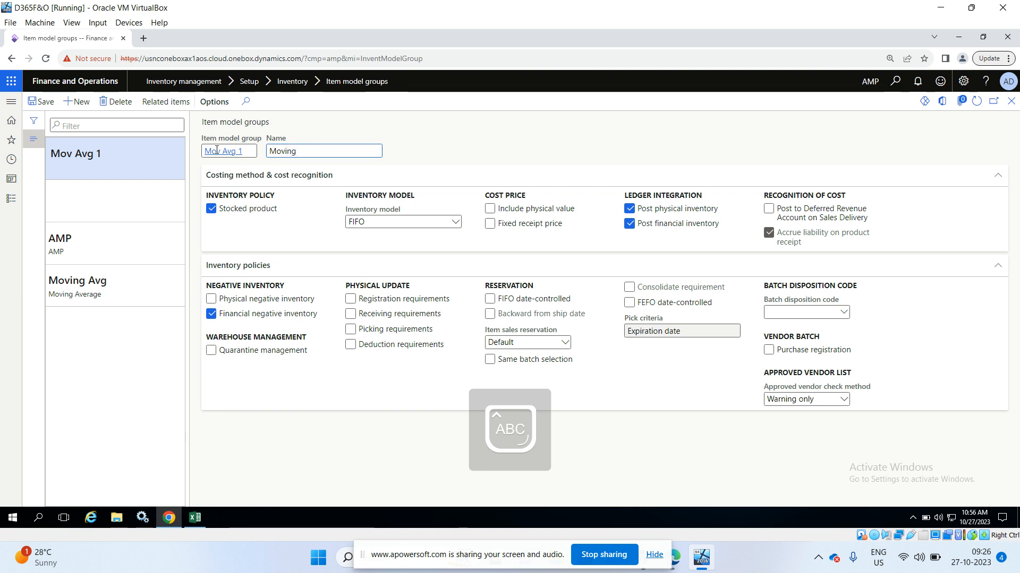
key(Caps_Lock)
key(Caps_Lock)
text(g Average 1)
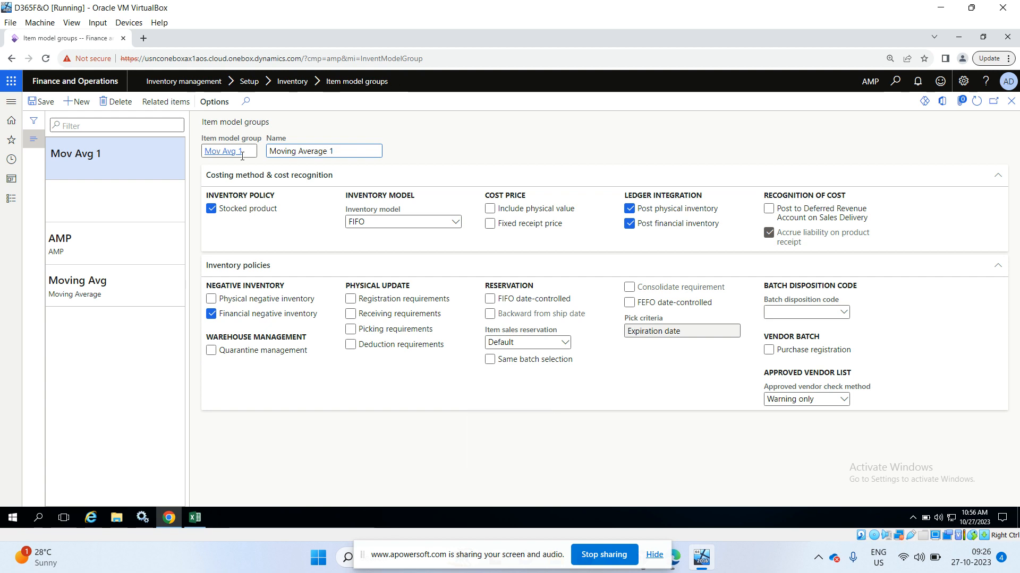
Set the Mov Avg 1 group's inventory model to Moving average and save the record.
click(455, 223)
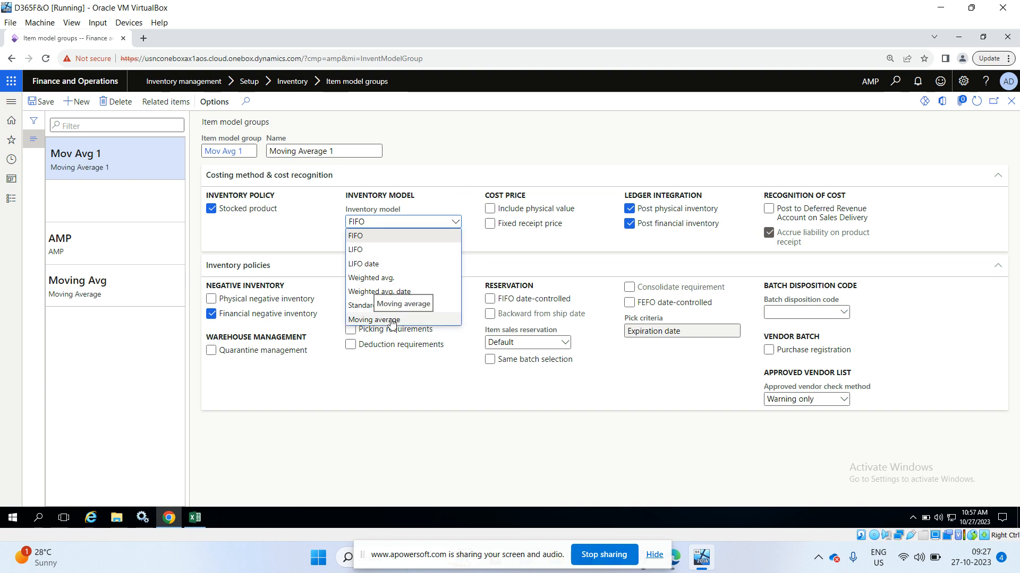
click(391, 321)
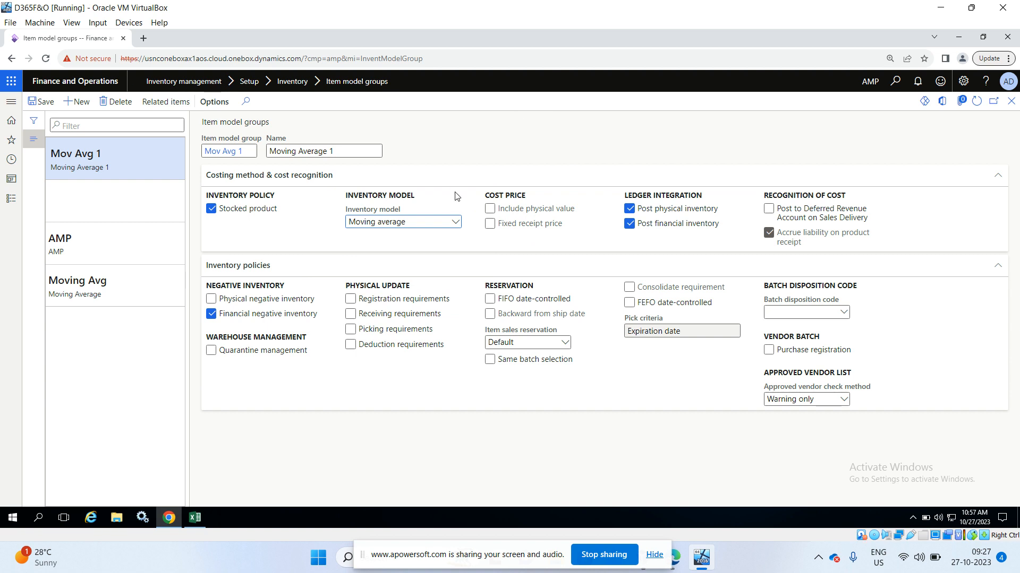
click(454, 223)
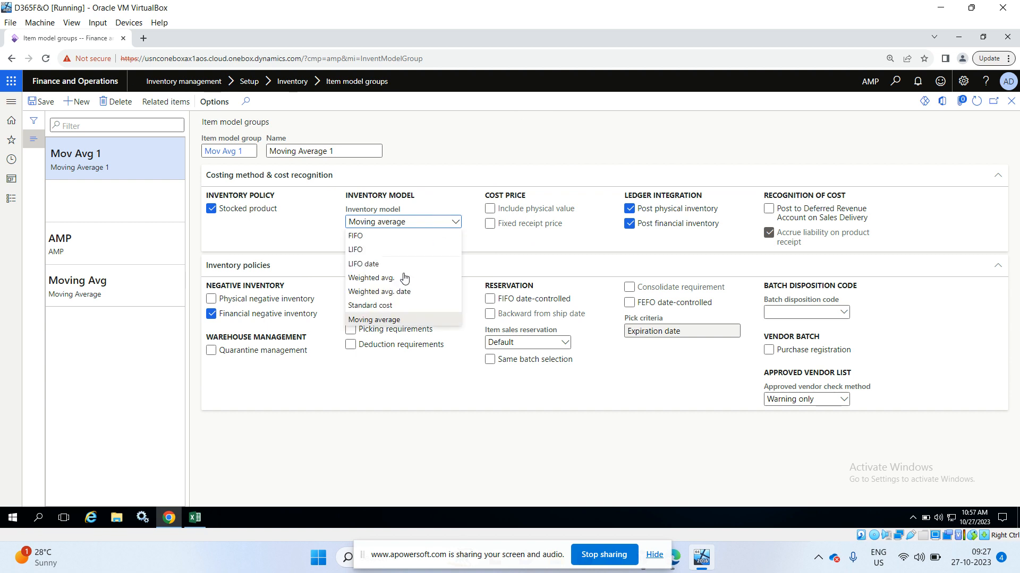
click(475, 159)
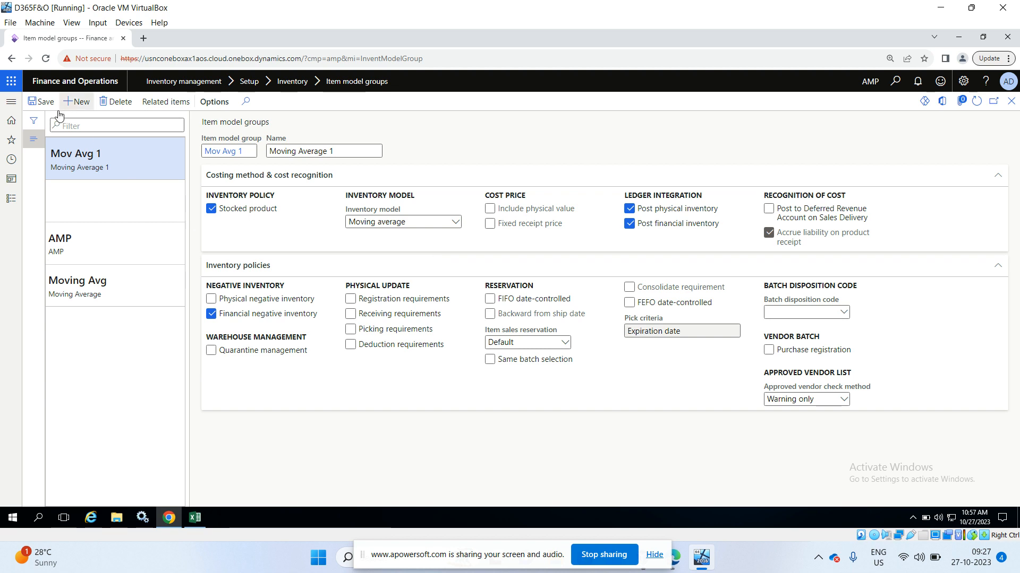
click(44, 106)
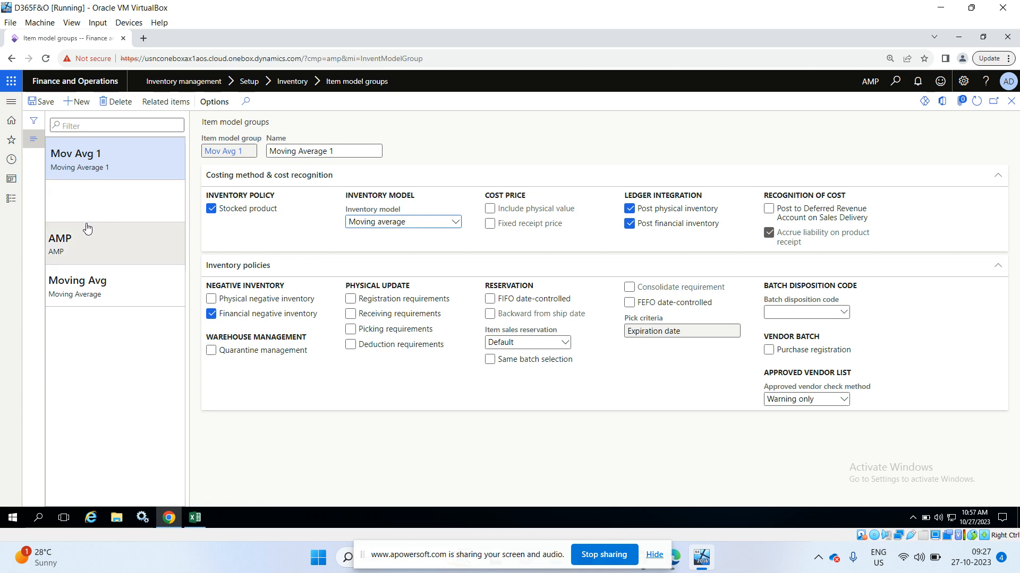
Delete the blank item model group and consult the consignment setup list in Excel, returning to Finance and Operations.
click(108, 205)
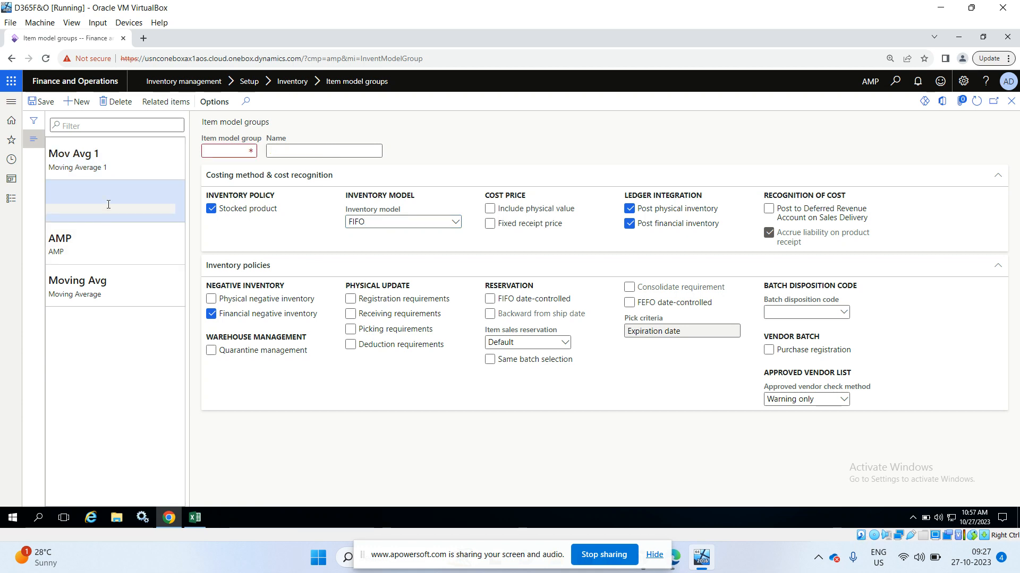
click(128, 102)
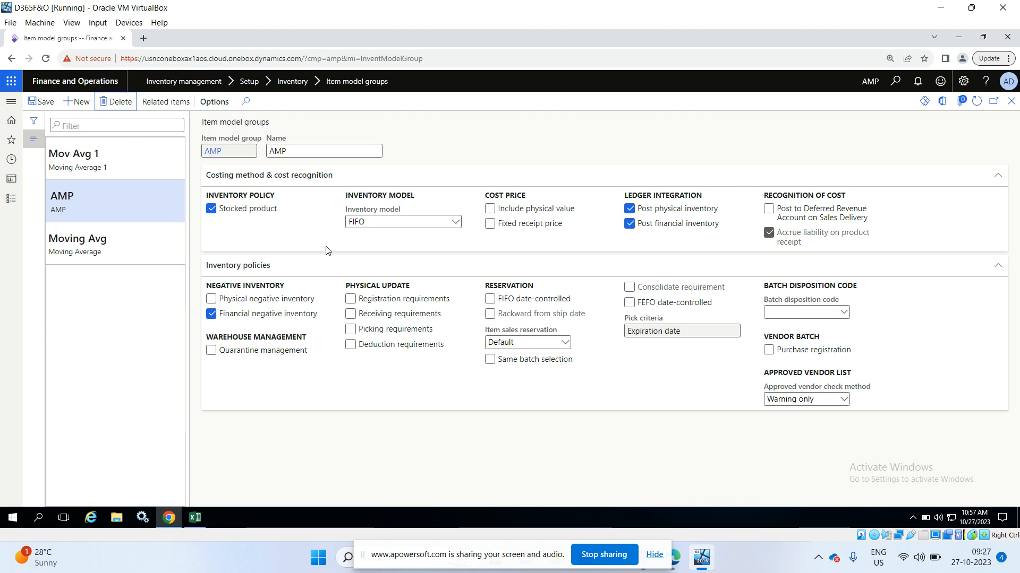
key(alt+Tab)
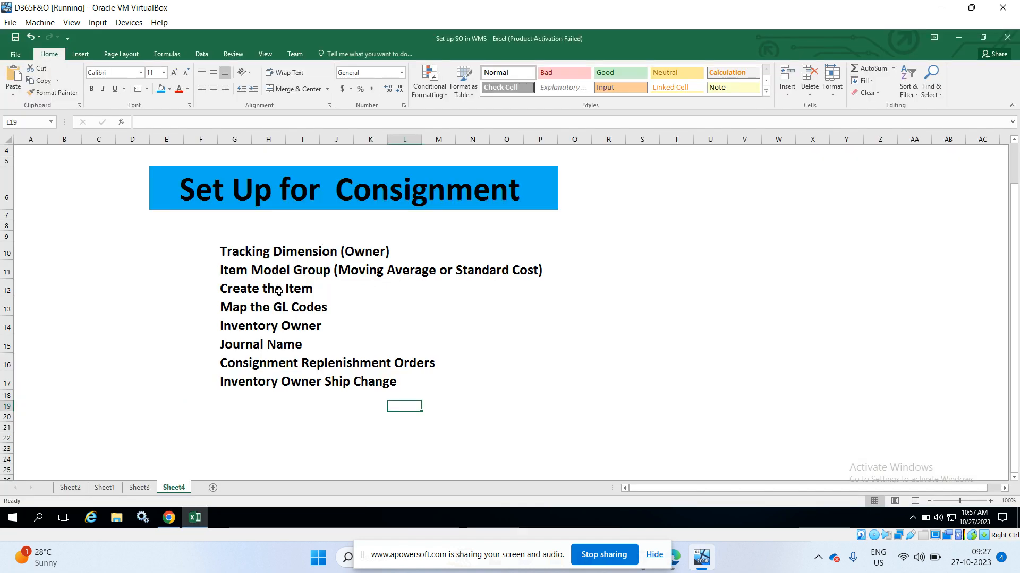
key(alt+Tab)
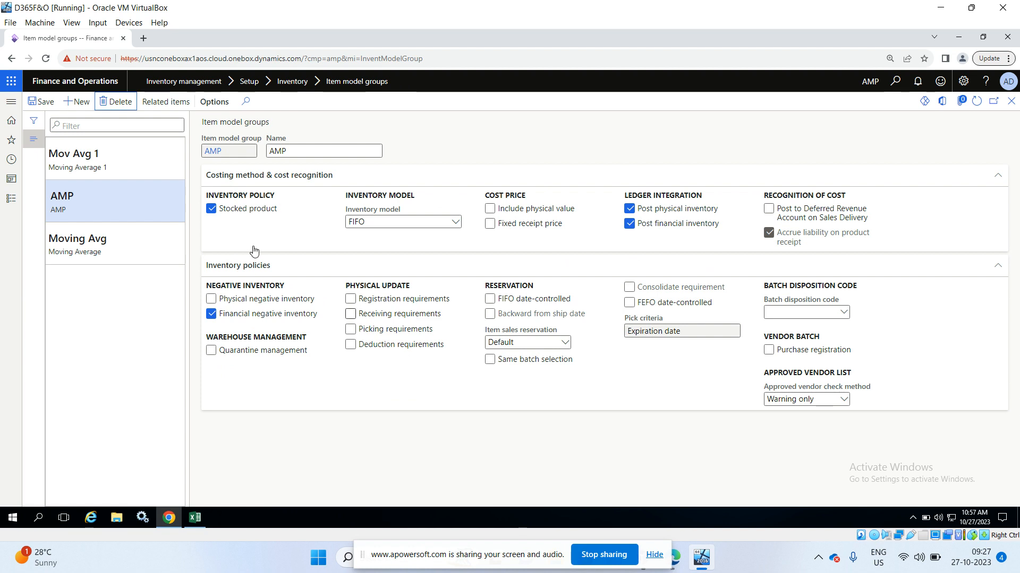
Open the released products list in Product information management.
click(10, 200)
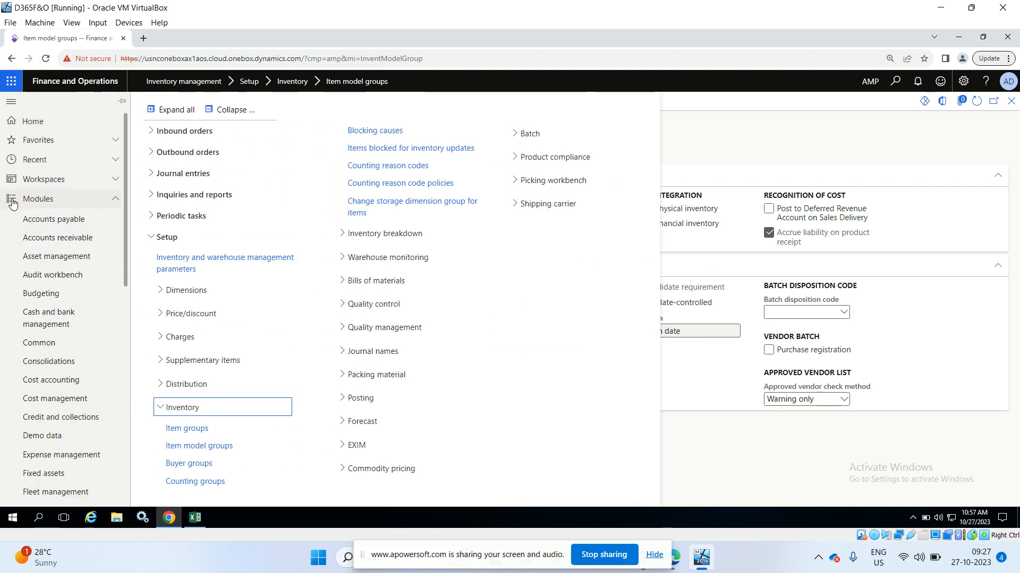
scroll(32, 206, down, 6)
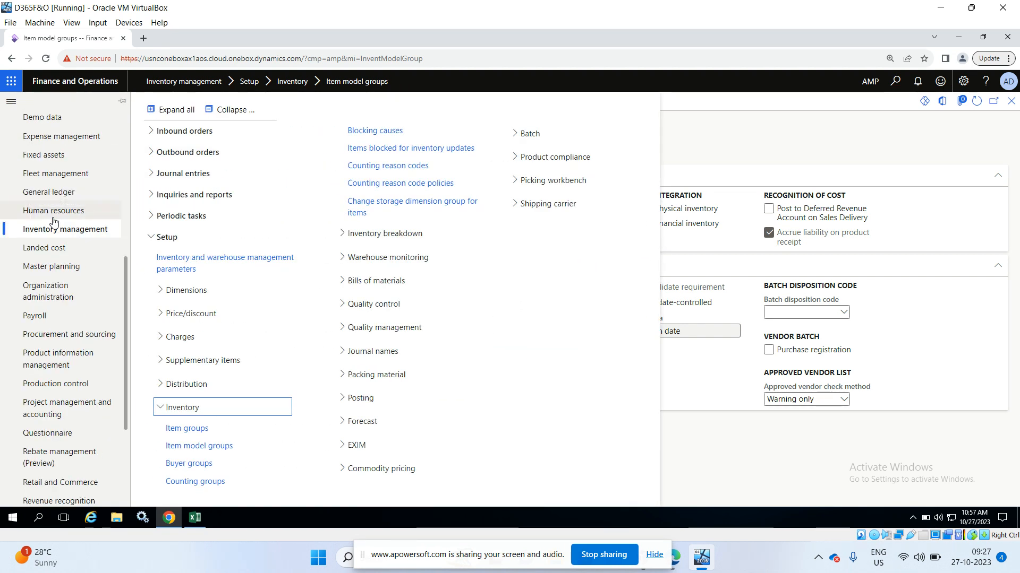
click(56, 366)
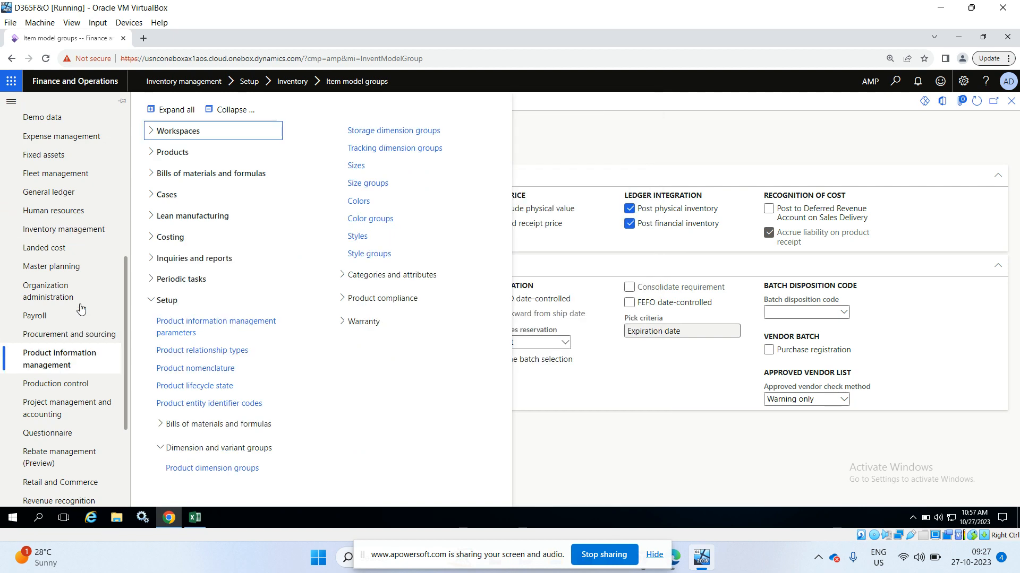
click(151, 156)
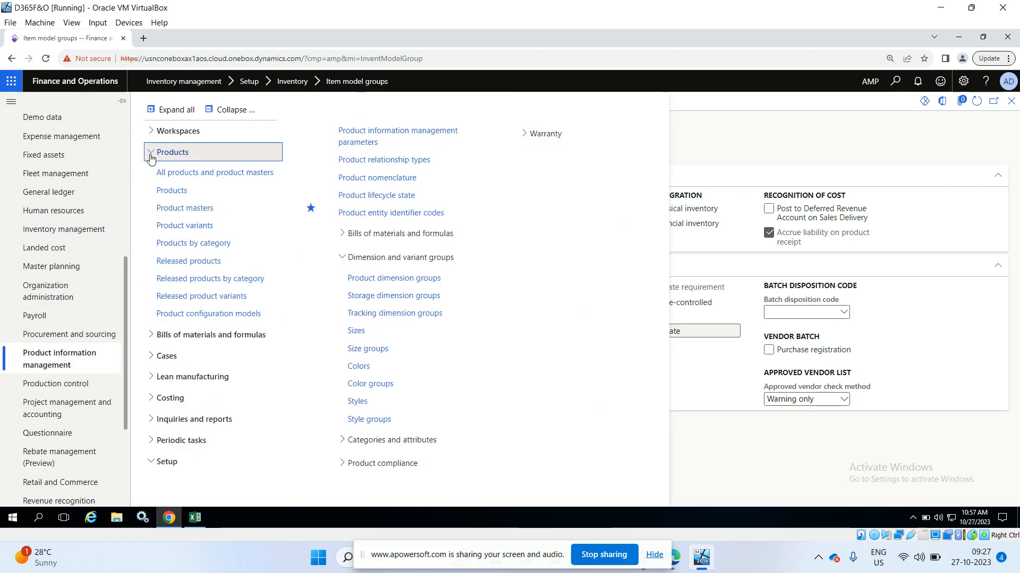
click(179, 258)
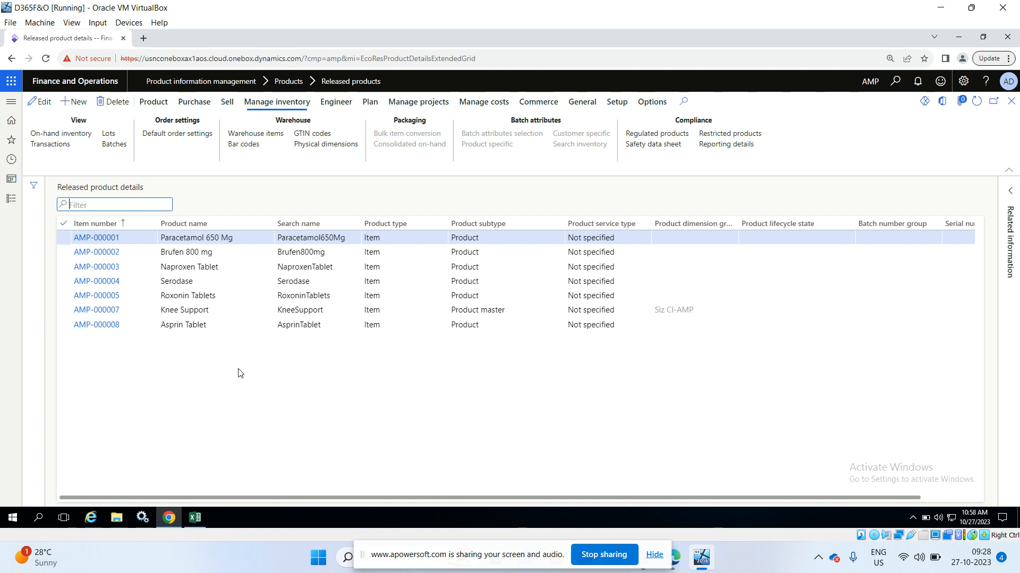
Start a new released product and enter Strepsils as its product name.
click(75, 102)
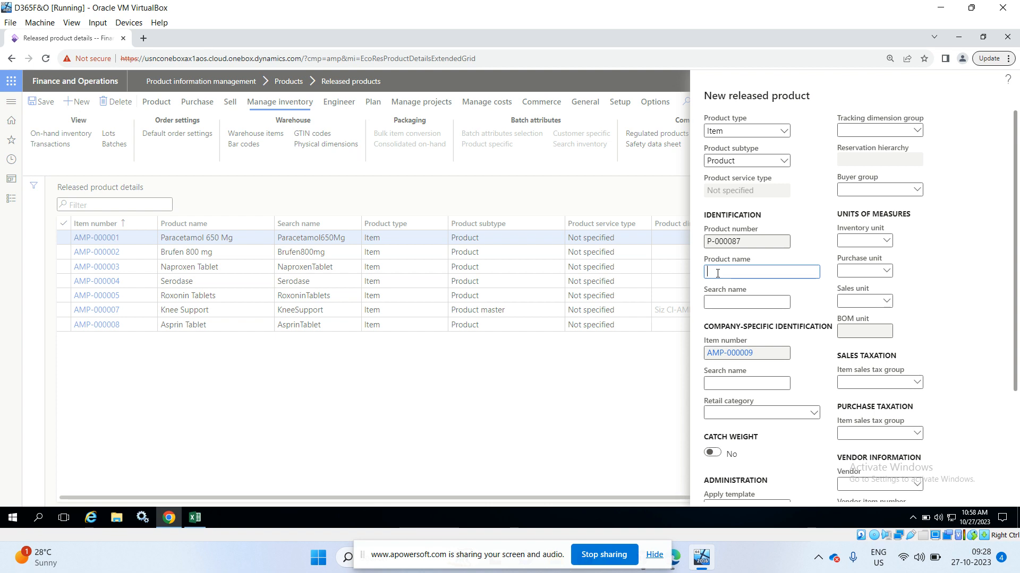
text(s)
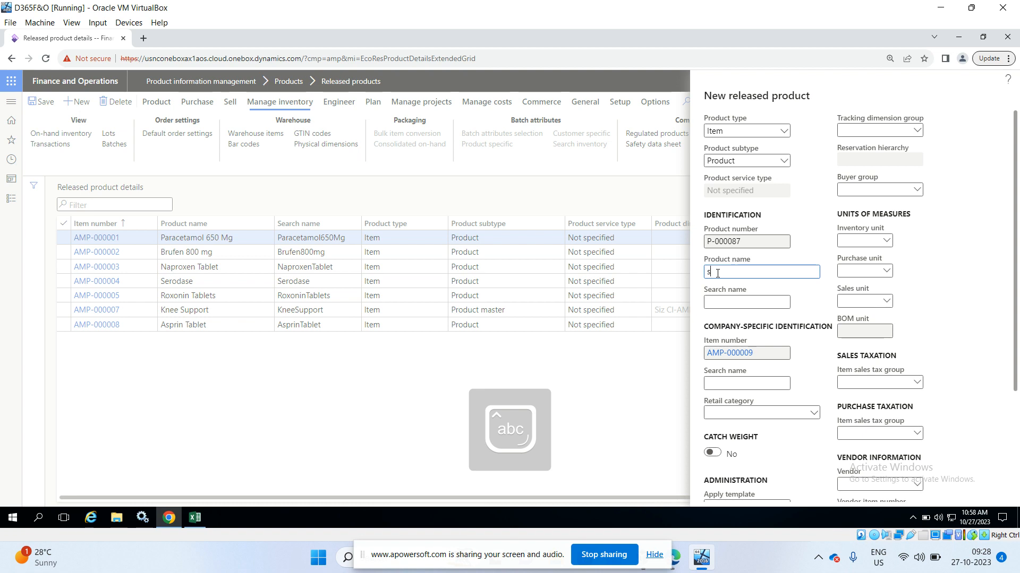
key(Caps_Lock)
text(S)
key(Caps_Lock)
key(Caps_Lock)
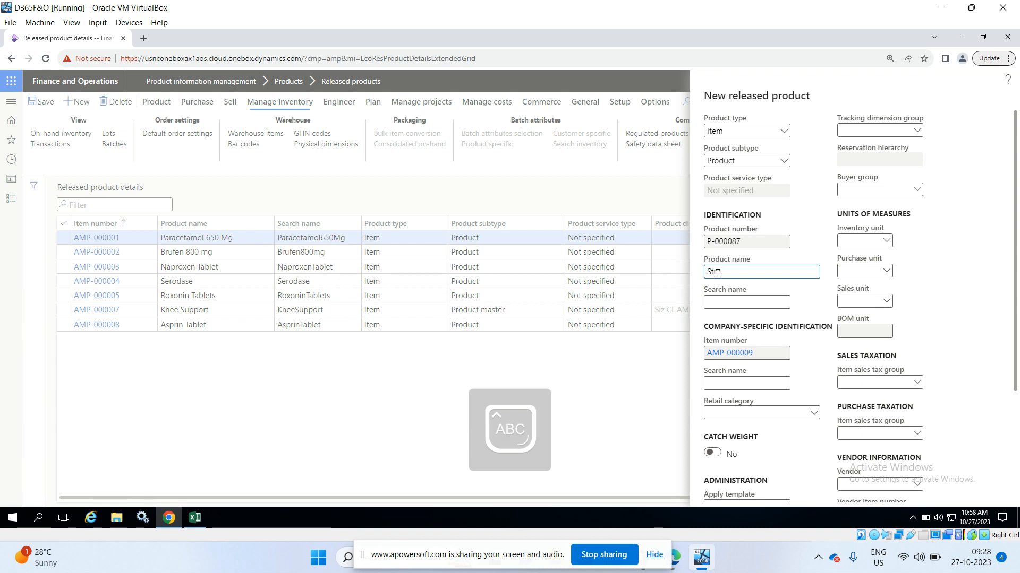
text(trepsil)
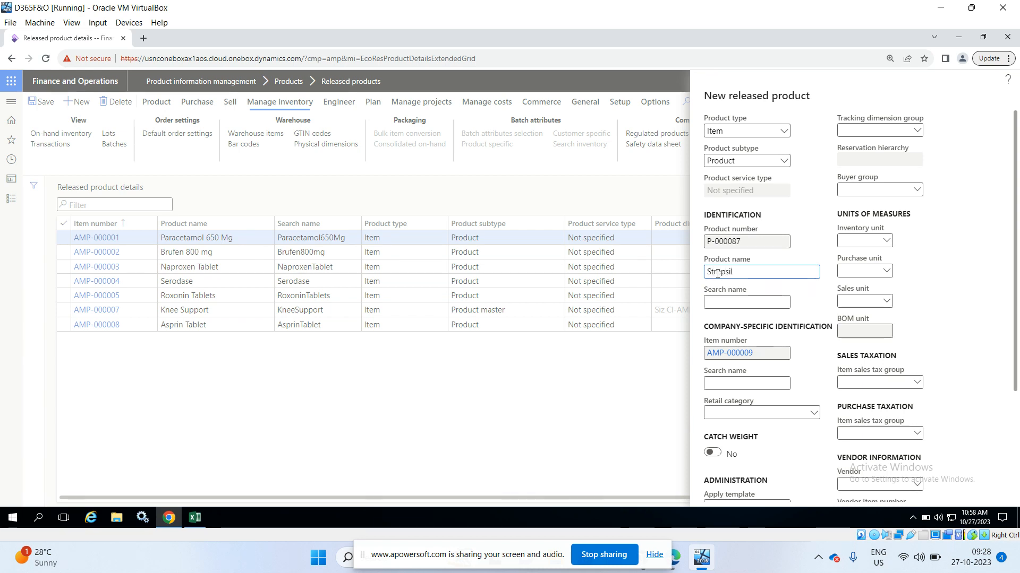
text(s)
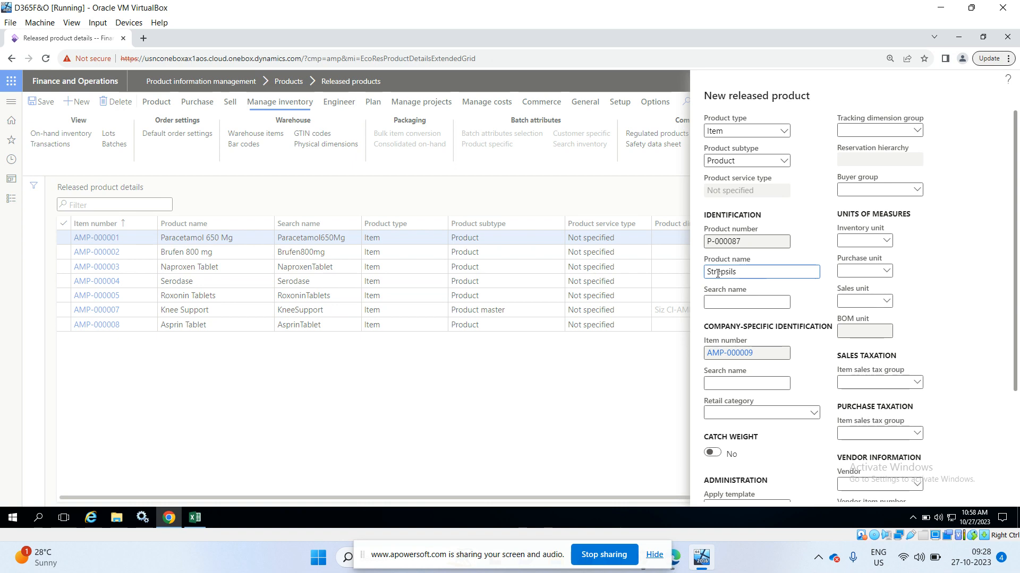
click(963, 274)
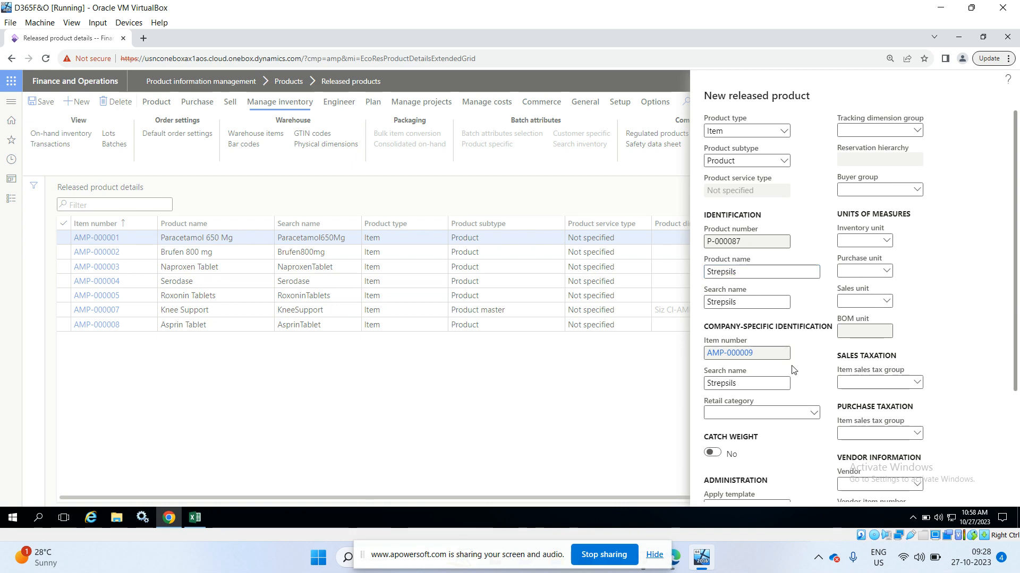
Assign the item model group Mov Avg 1 and the item group Pain Kille to the Strepsils product.
scroll(792, 370, down, 3)
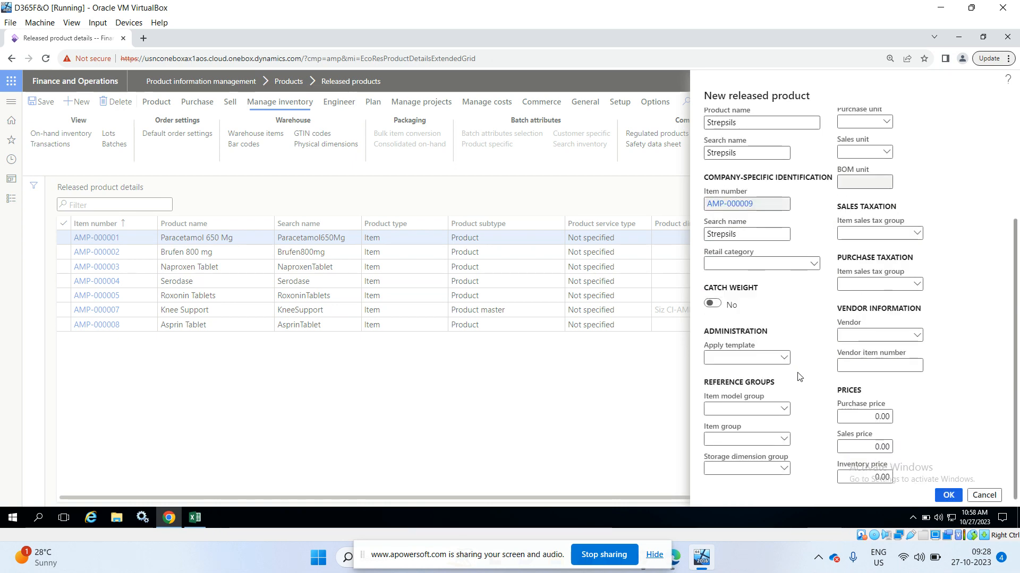
click(785, 411)
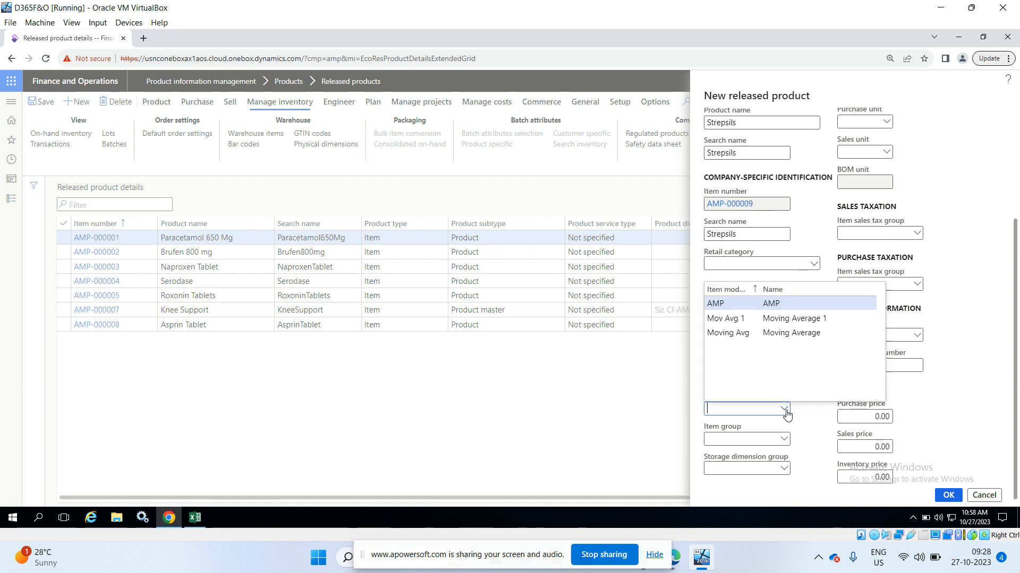
click(784, 318)
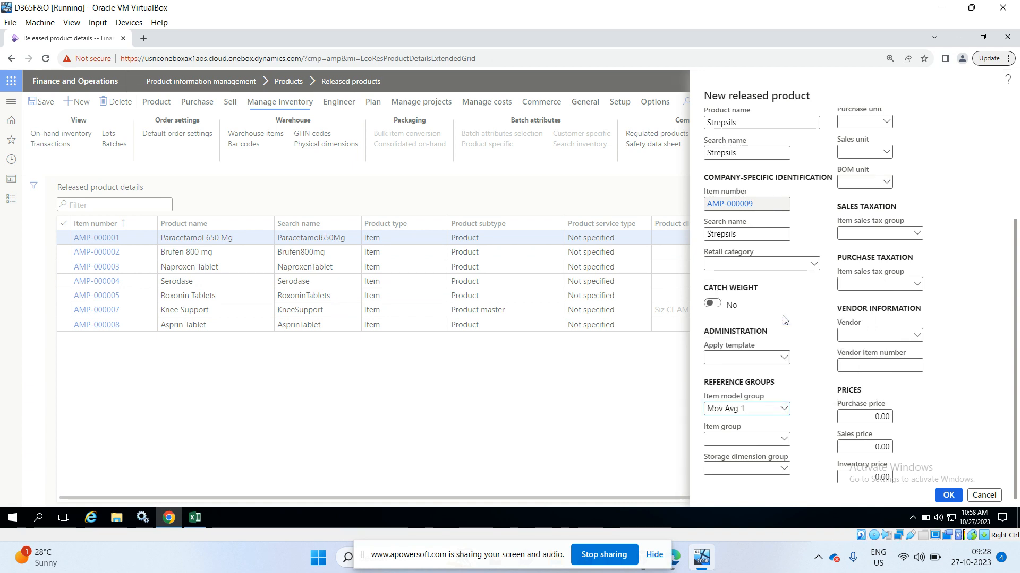
click(784, 439)
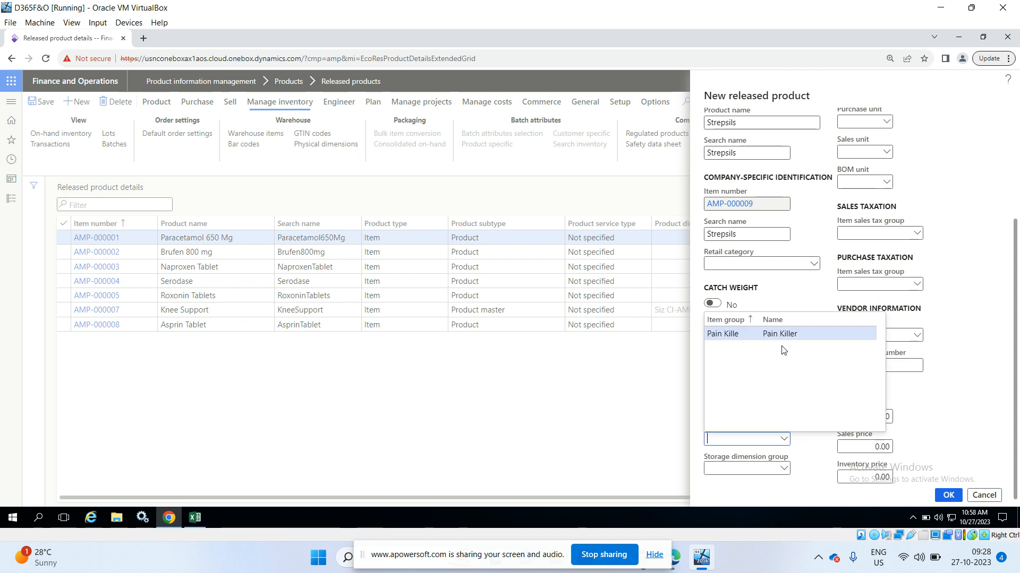
click(784, 334)
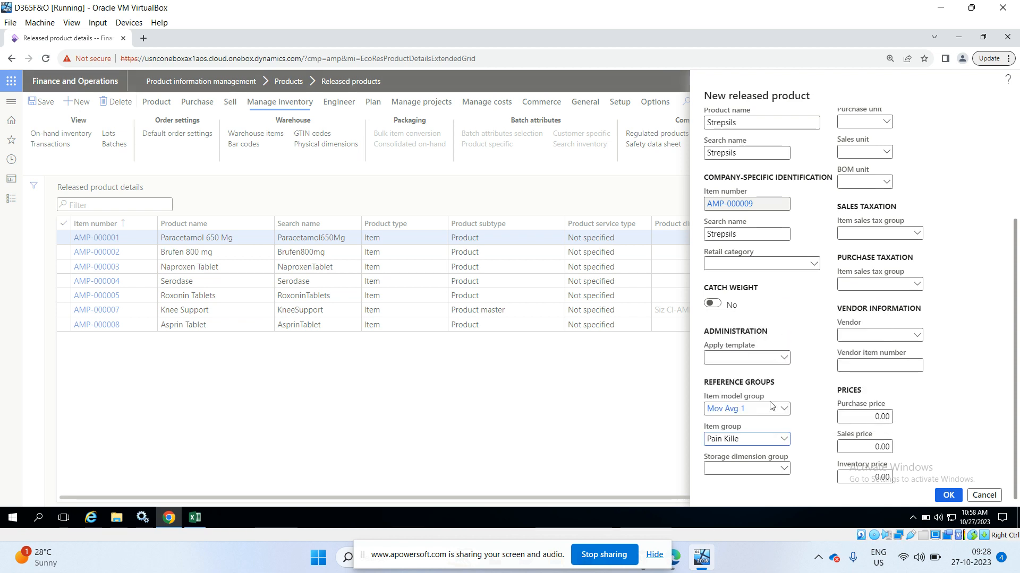
Assign the storage dimension group SiteWHLoc to the new Strepsils product.
click(784, 468)
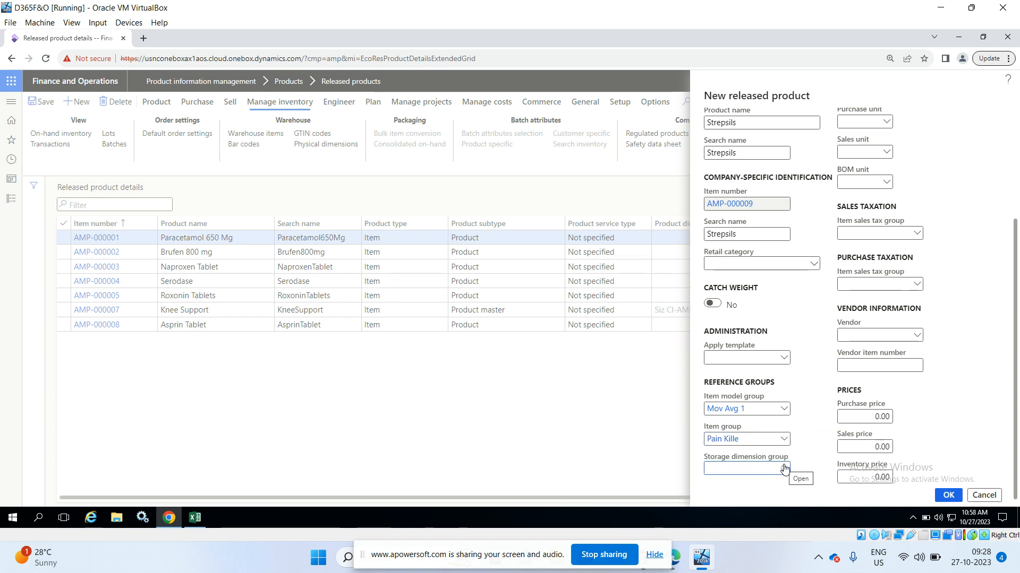
click(785, 468)
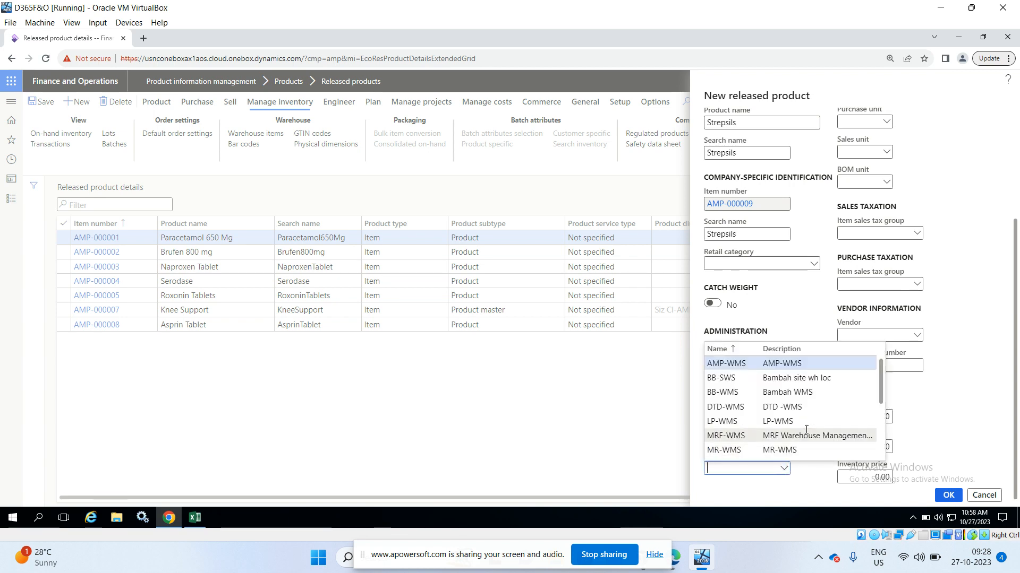
scroll(806, 429, down, 2)
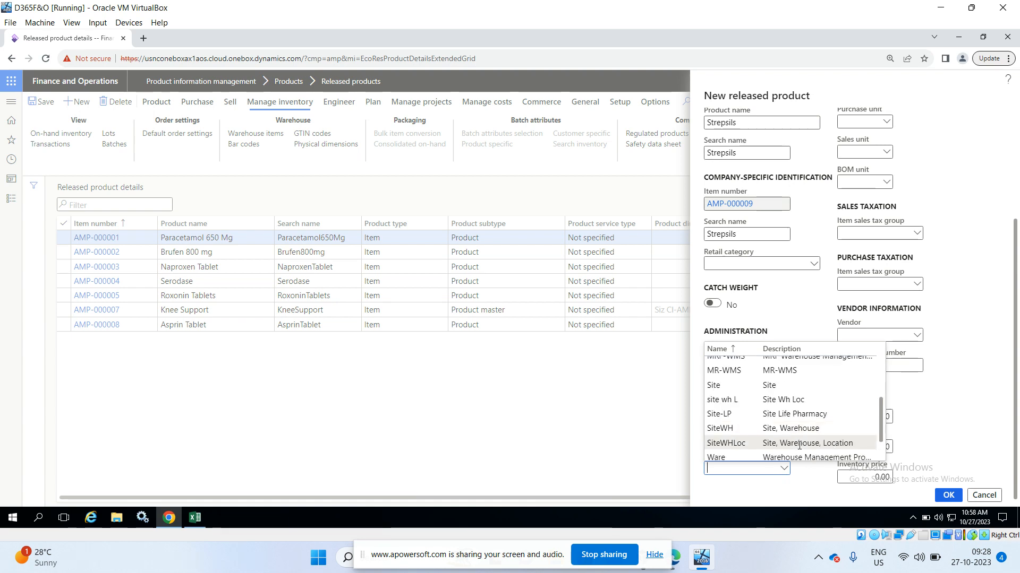
click(801, 444)
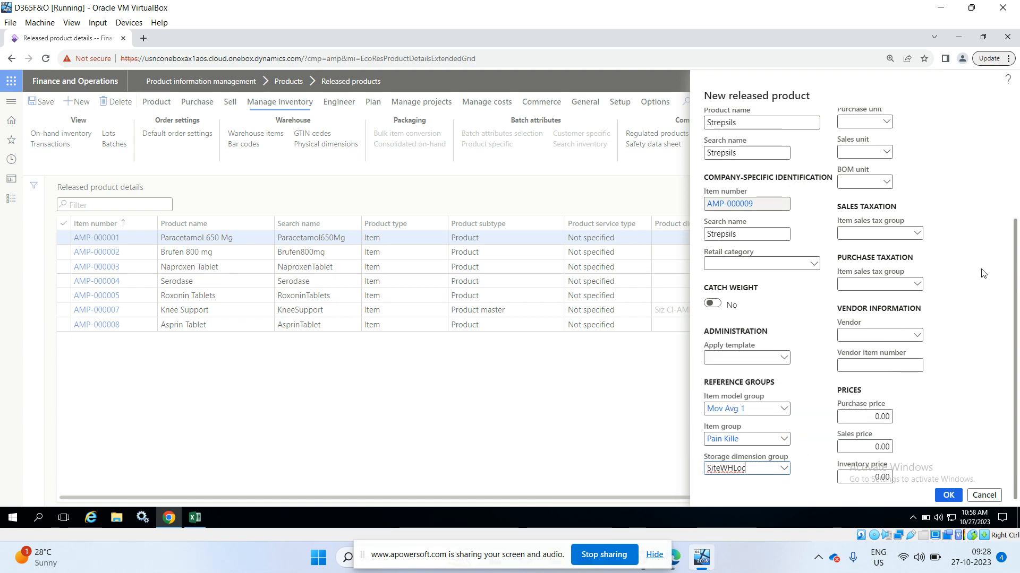
Assign the tracking dimension group Owner 1 to the new Strepsils product.
scroll(983, 274, up, 3)
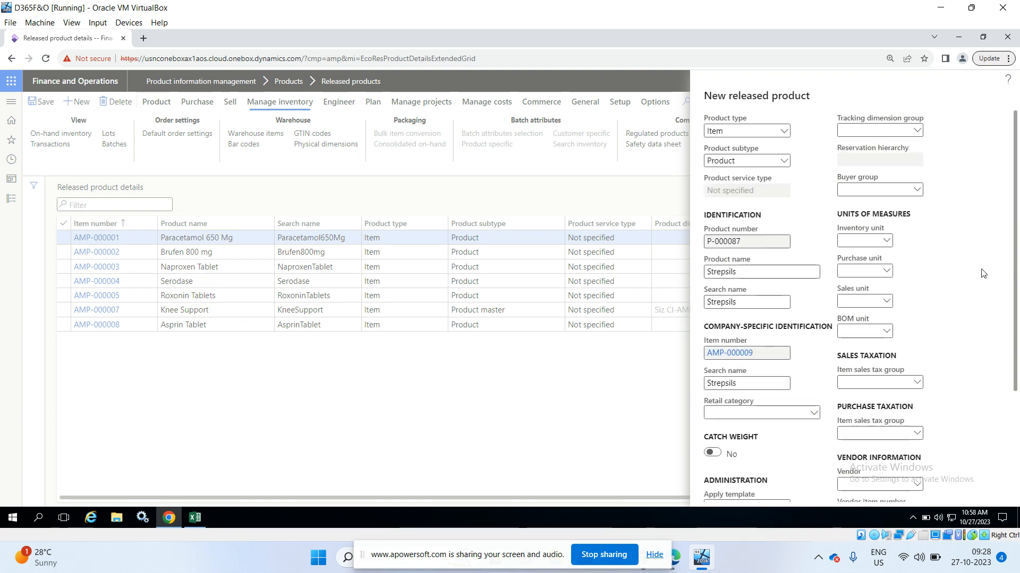
click(921, 133)
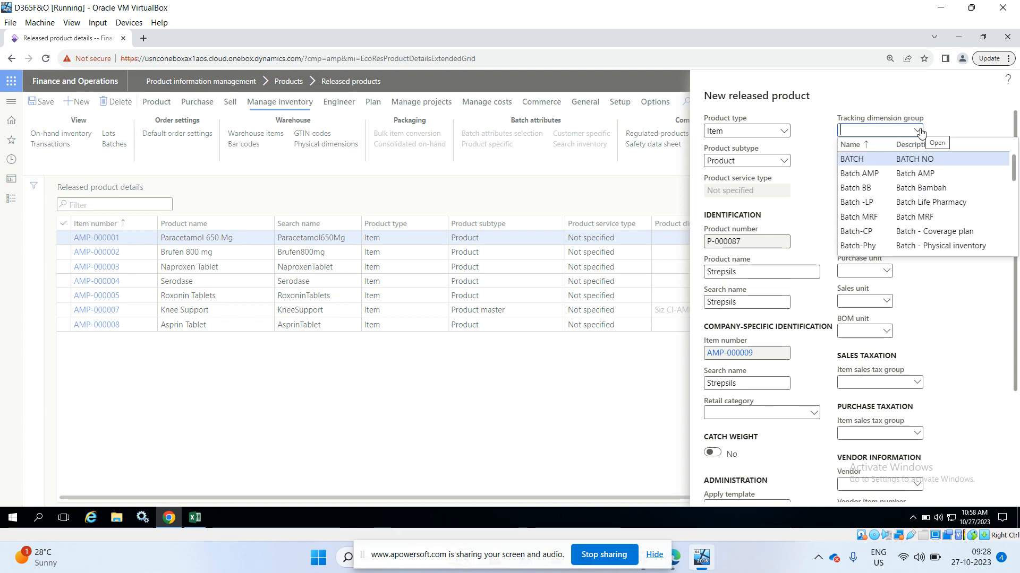
scroll(914, 180, down, 3)
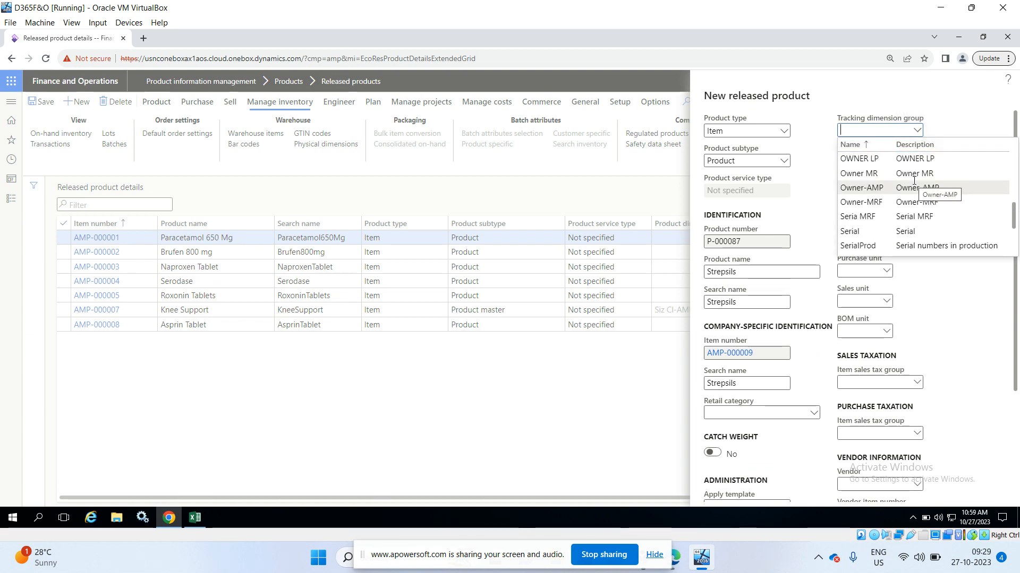
scroll(913, 180, up, 5)
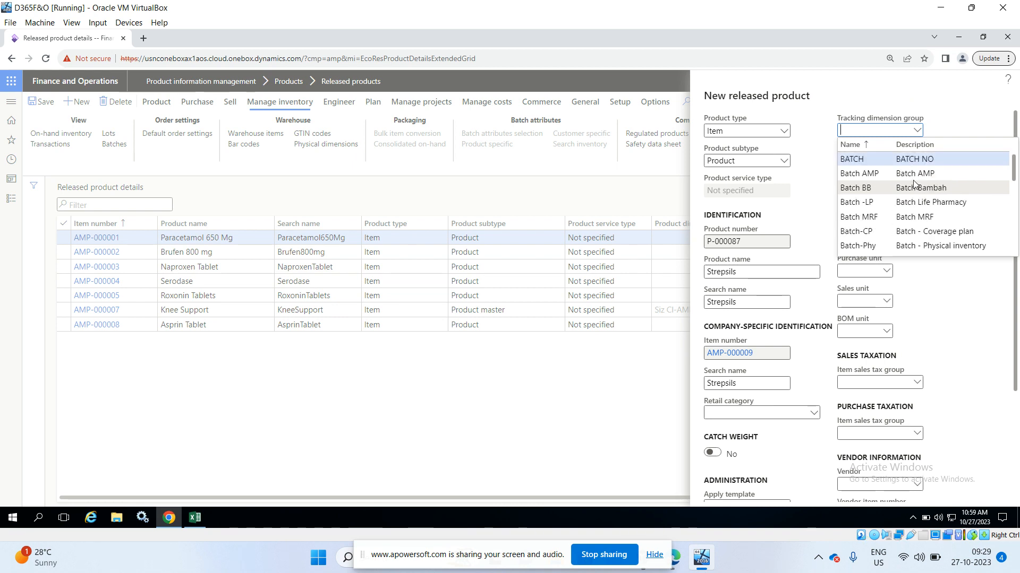
scroll(914, 183, down, 3)
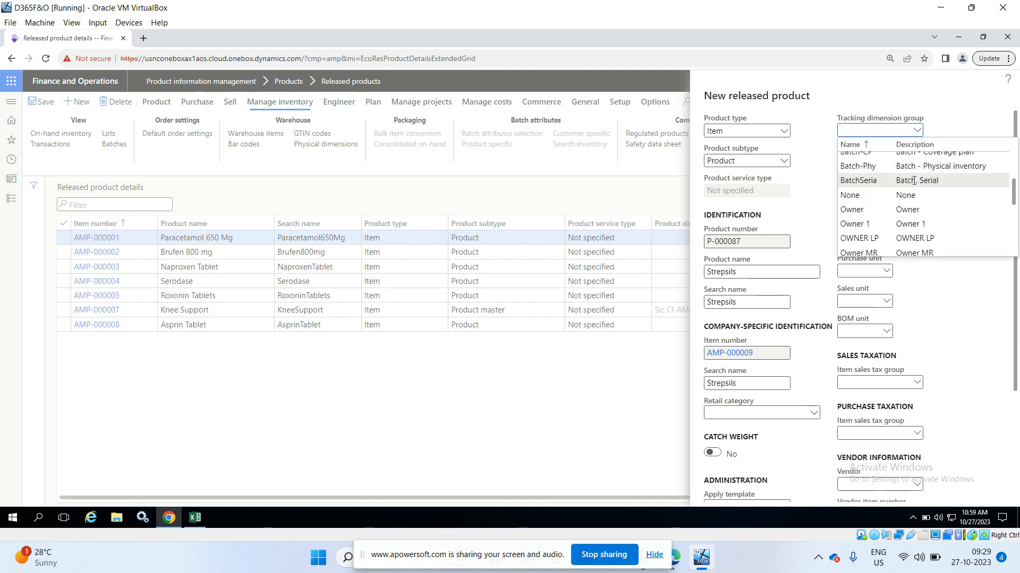
click(916, 225)
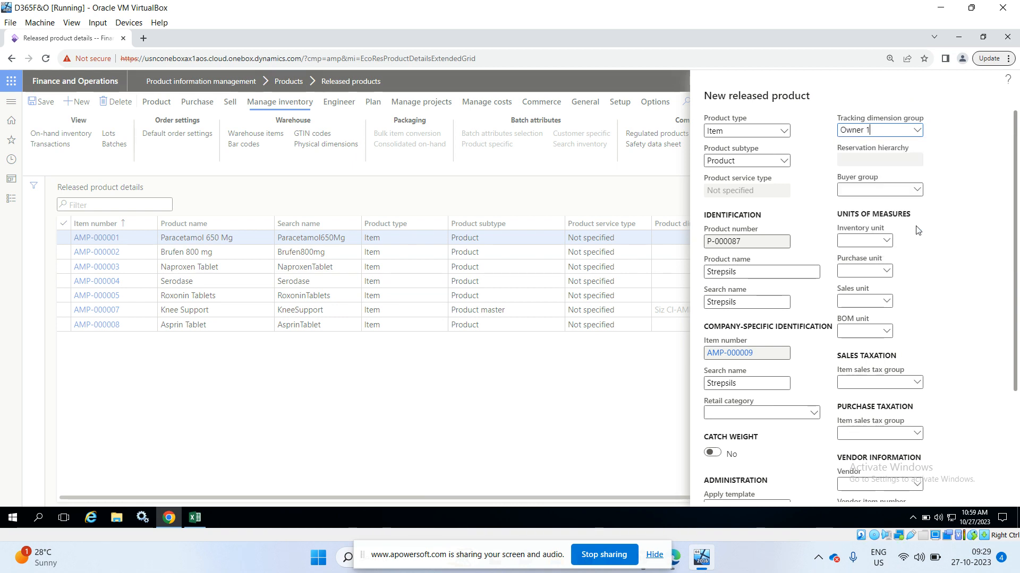
Set the inventory, purchase and sales units to ea and create the Strepsils released product.
click(887, 242)
text(e)
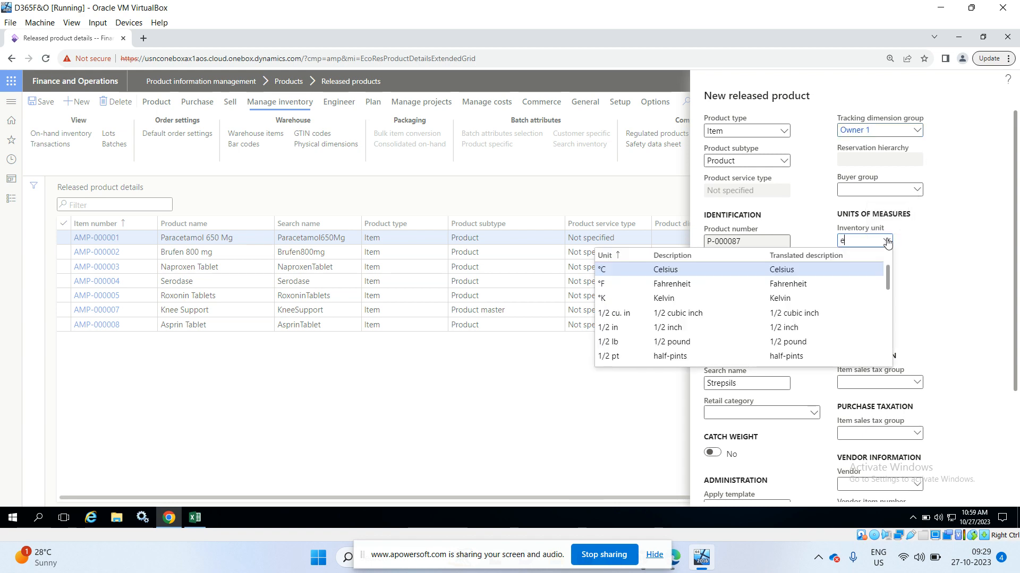
text(a)
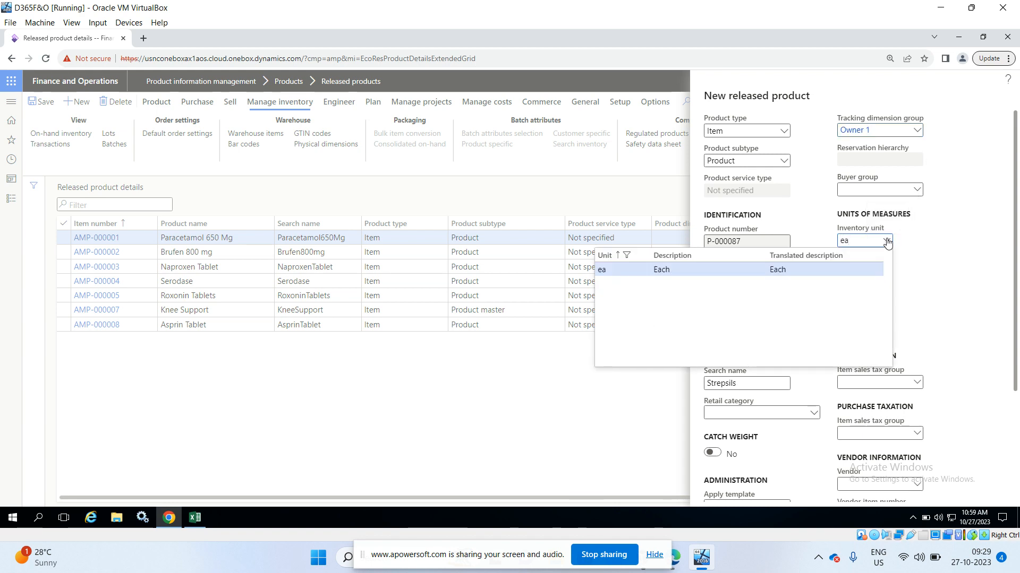
click(841, 273)
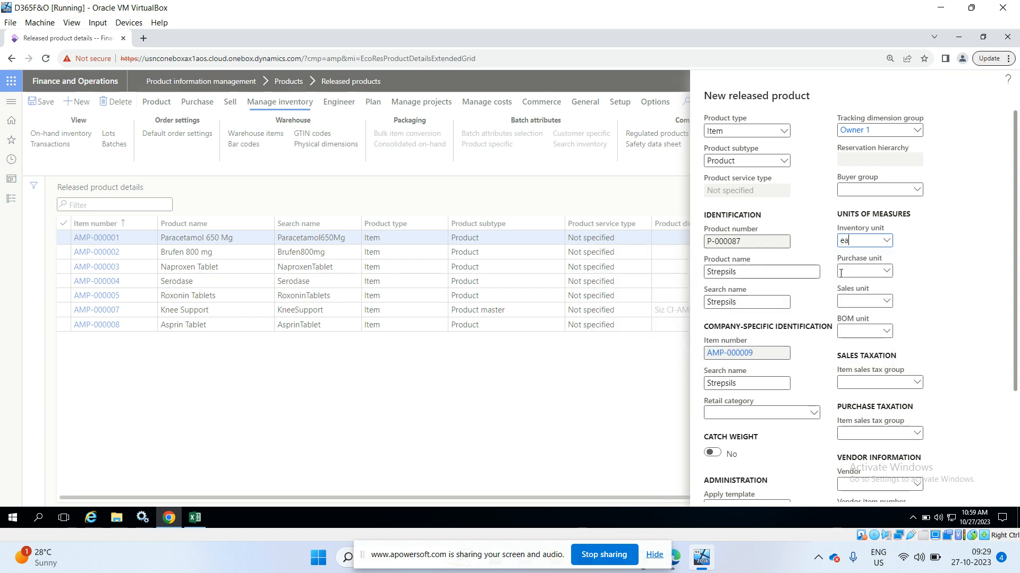
click(887, 272)
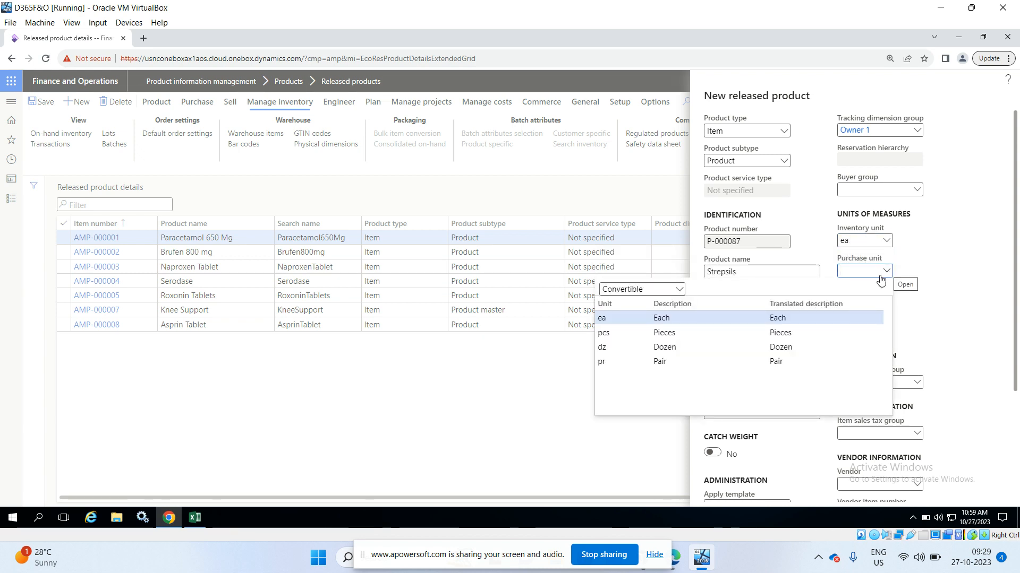
click(837, 317)
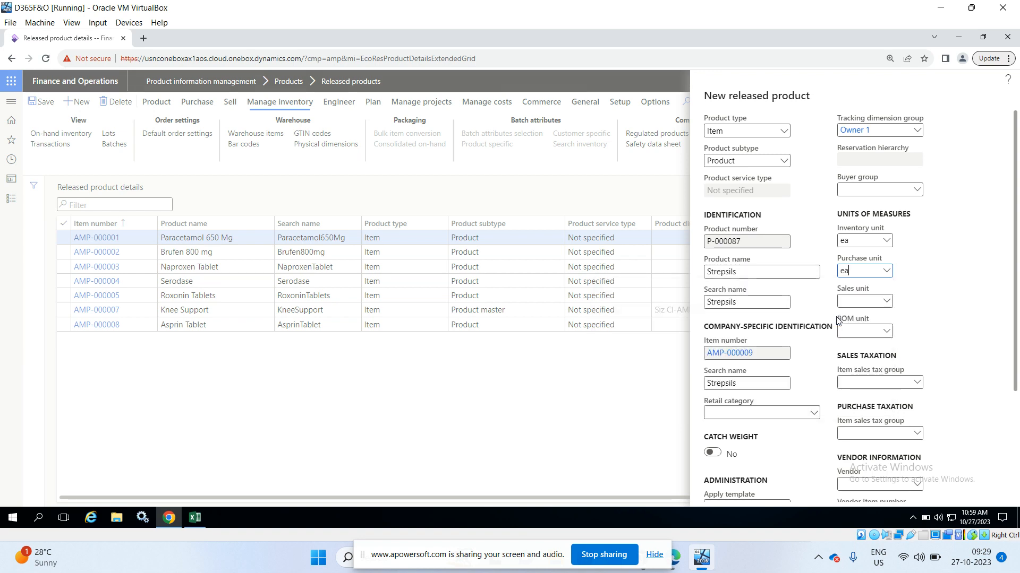
click(886, 307)
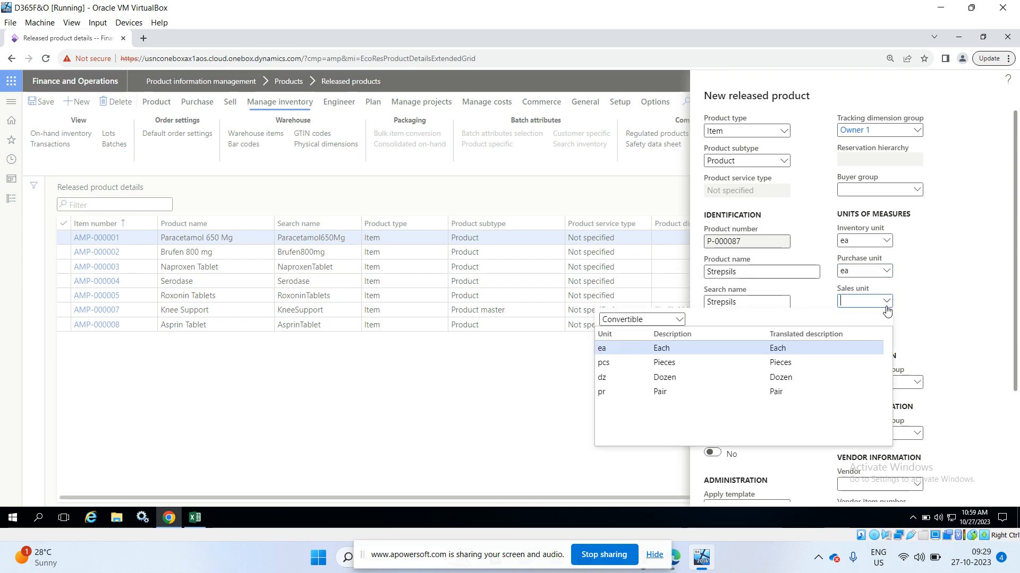
click(835, 350)
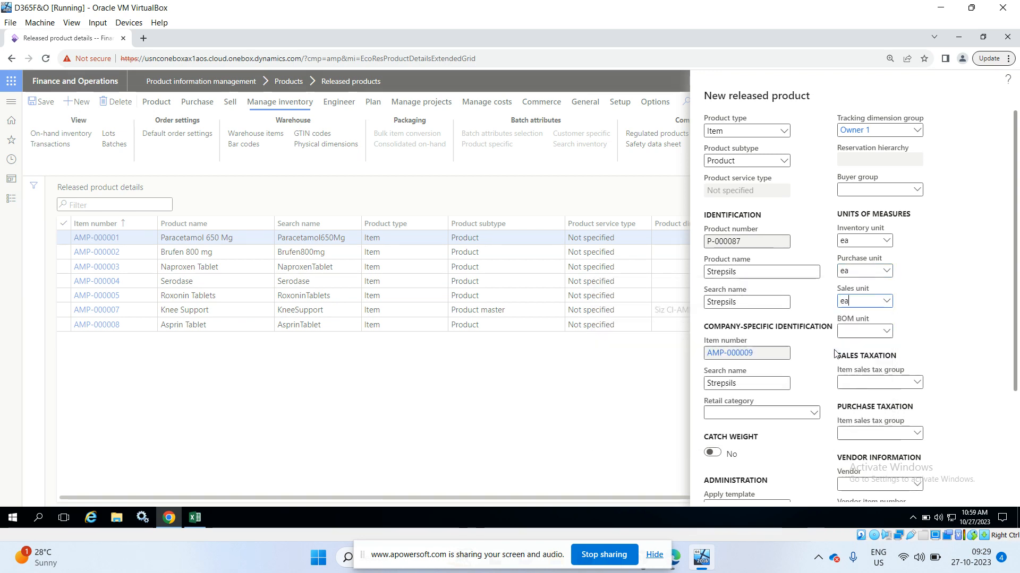
scroll(939, 340, down, 3)
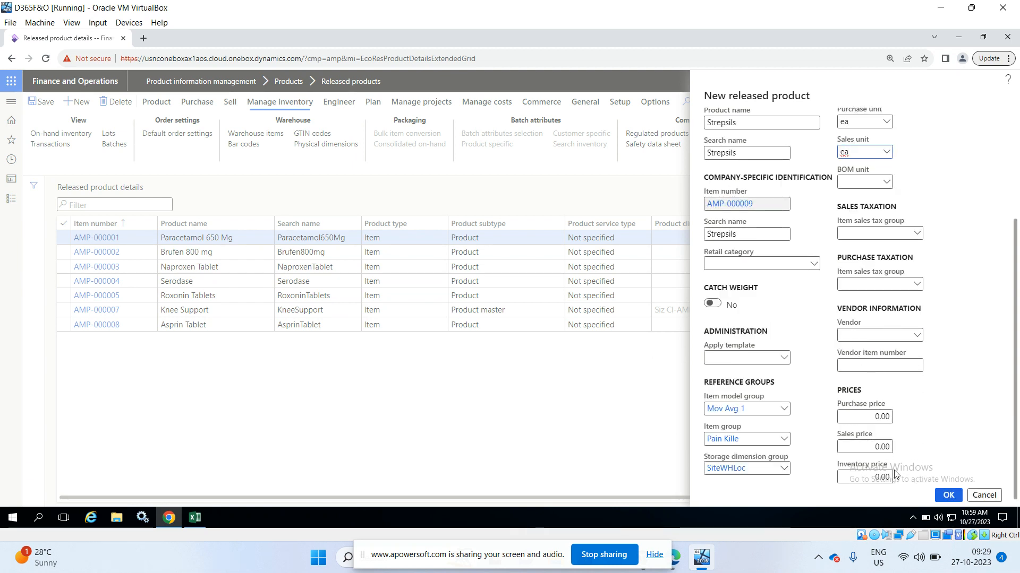
click(945, 499)
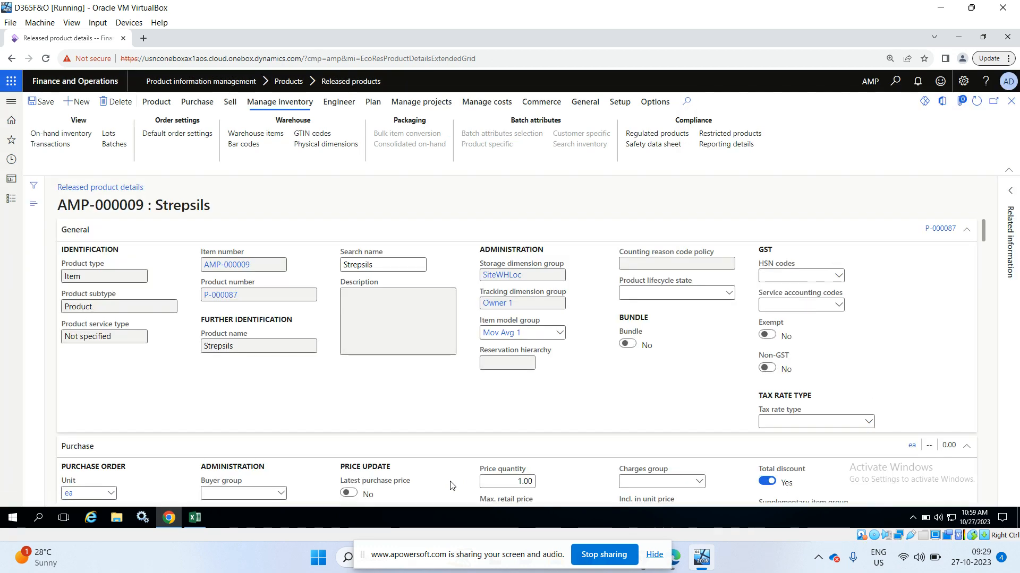
Set the approved vendor check method of Strepsils to No check and save the product.
scroll(451, 485, down, 4)
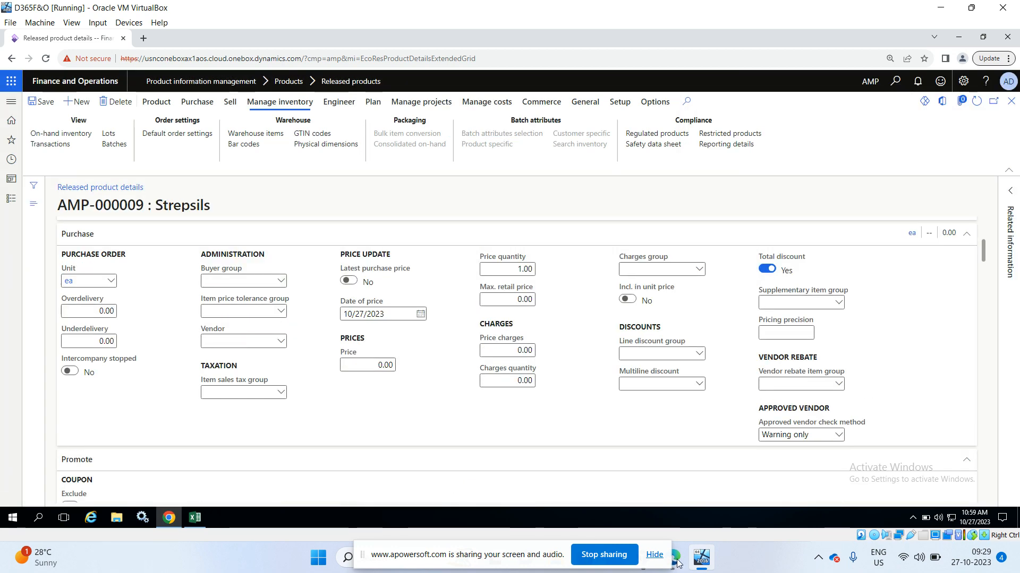
click(838, 435)
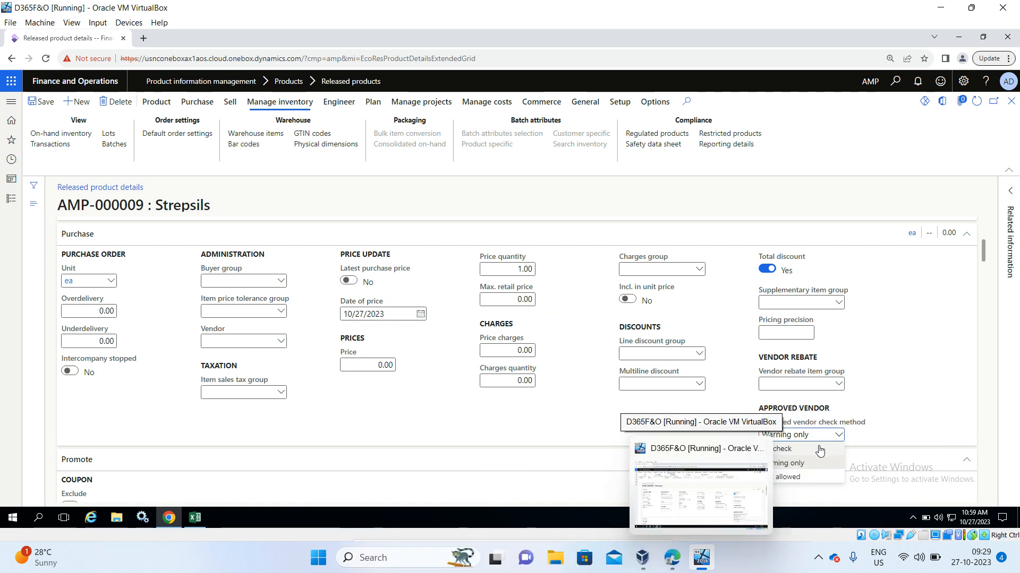
click(821, 450)
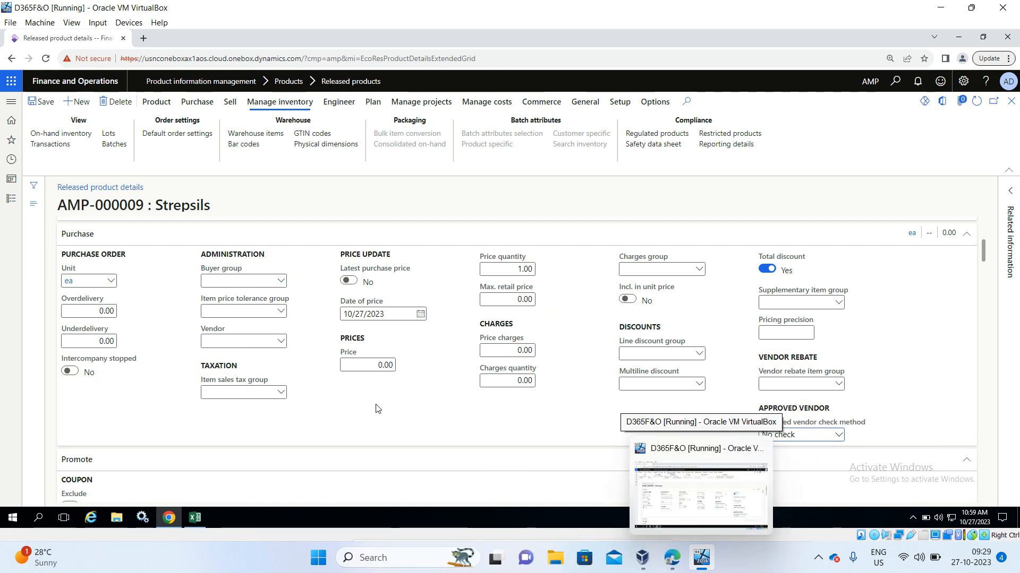
click(45, 104)
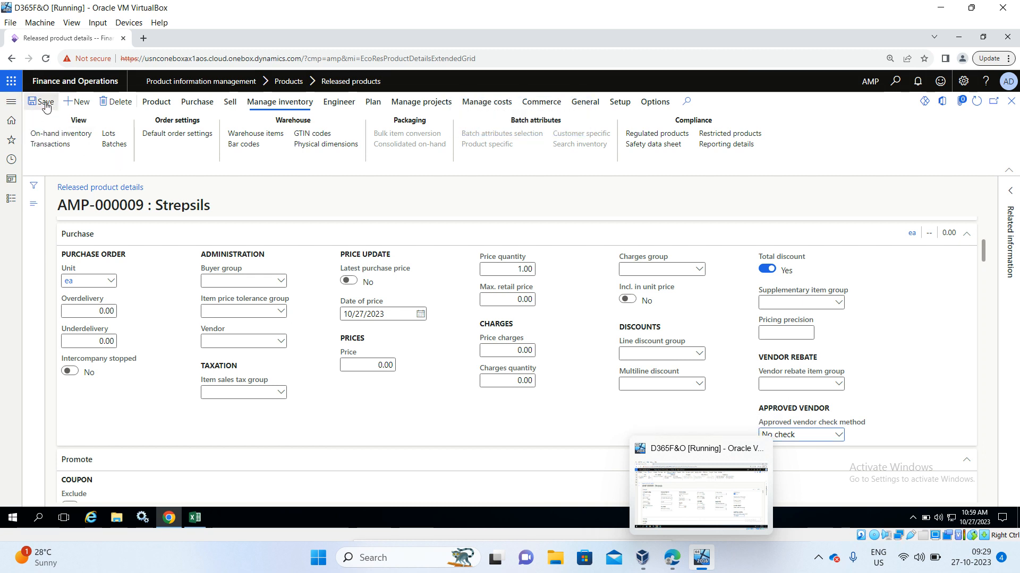
Validate the Strepsils released product and cancel the request to close the virtual machine.
click(155, 102)
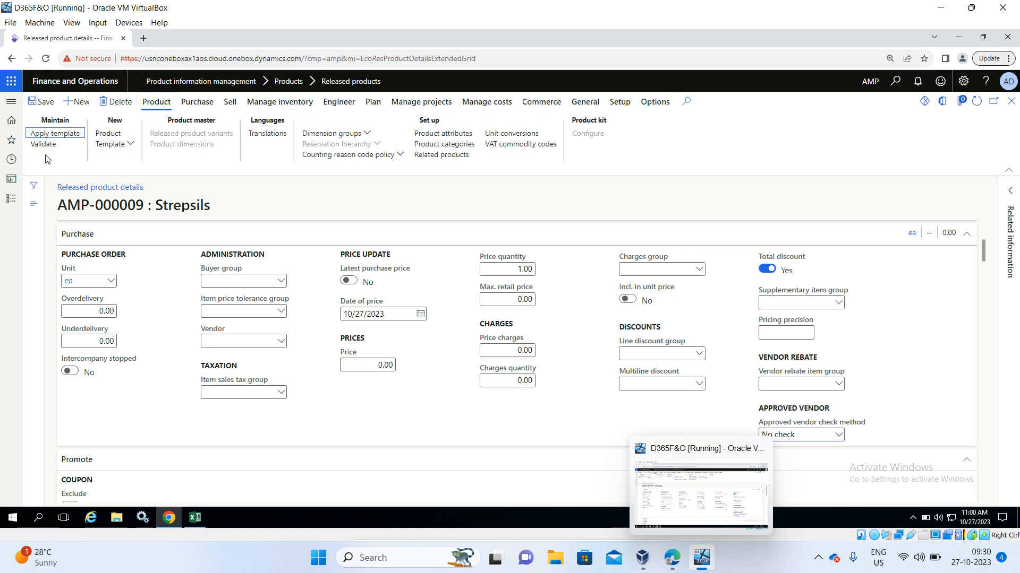
click(52, 147)
click(760, 448)
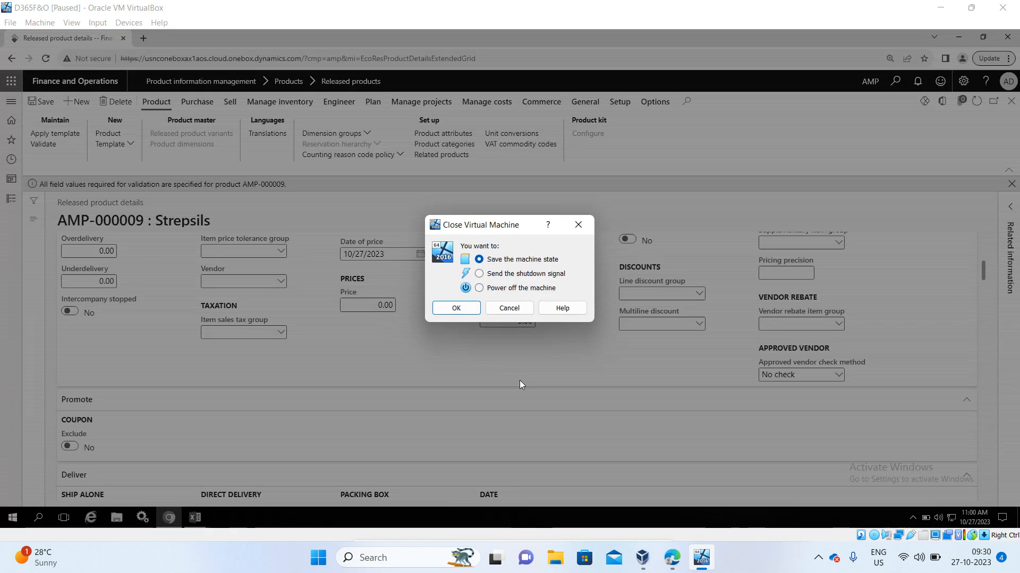
click(521, 313)
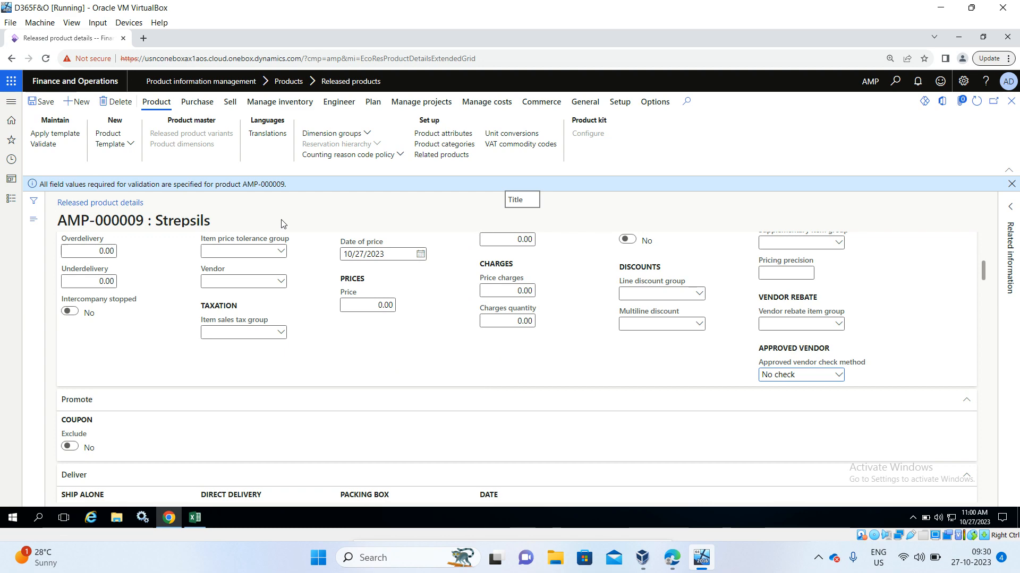
Consult the consignment setup list in Excel, returning to Finance and Operations to open the Posting setup page of Inventory management.
key(alt+Tab)
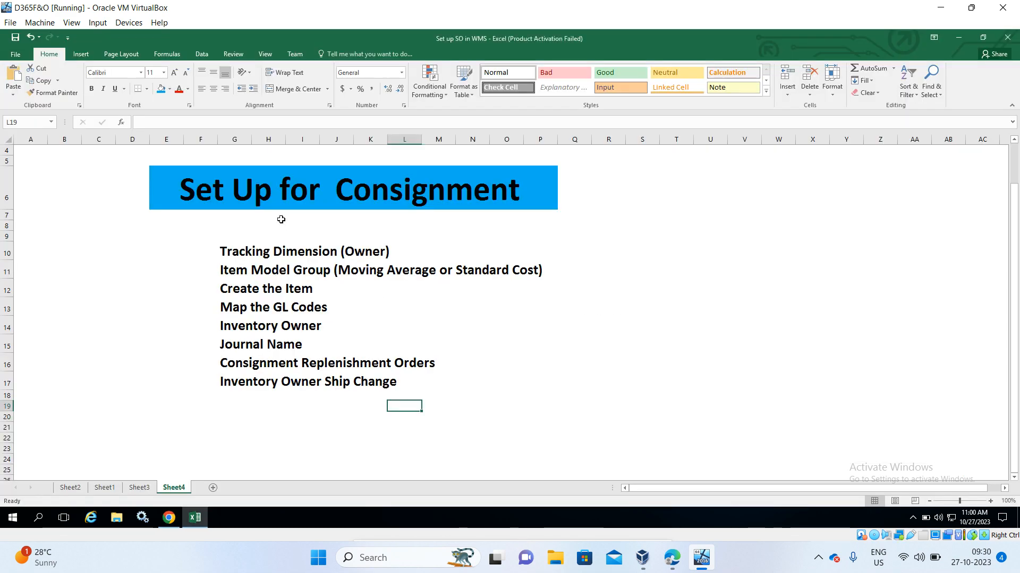
key(alt+Tab)
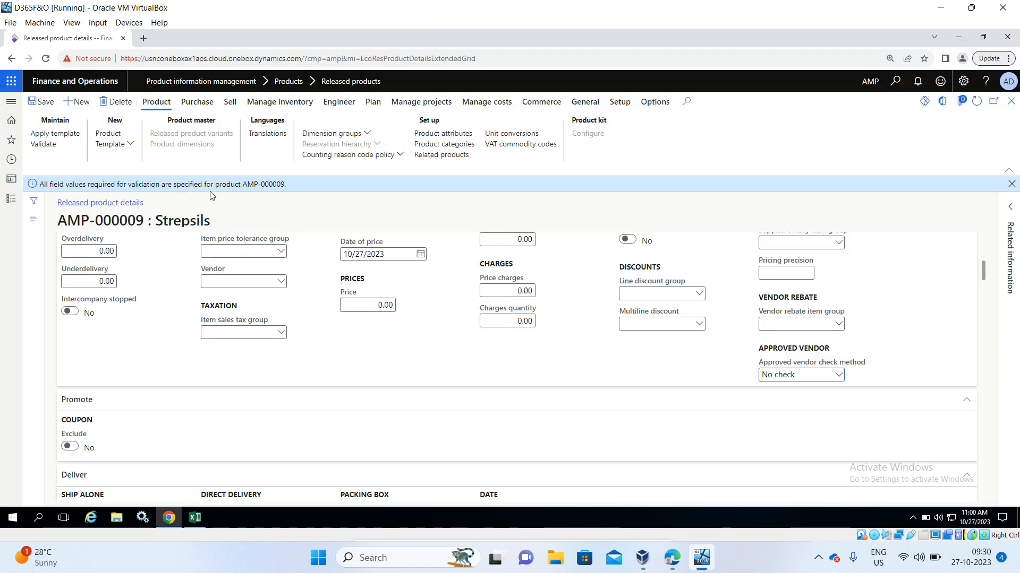
click(18, 202)
scroll(45, 269, down, 8)
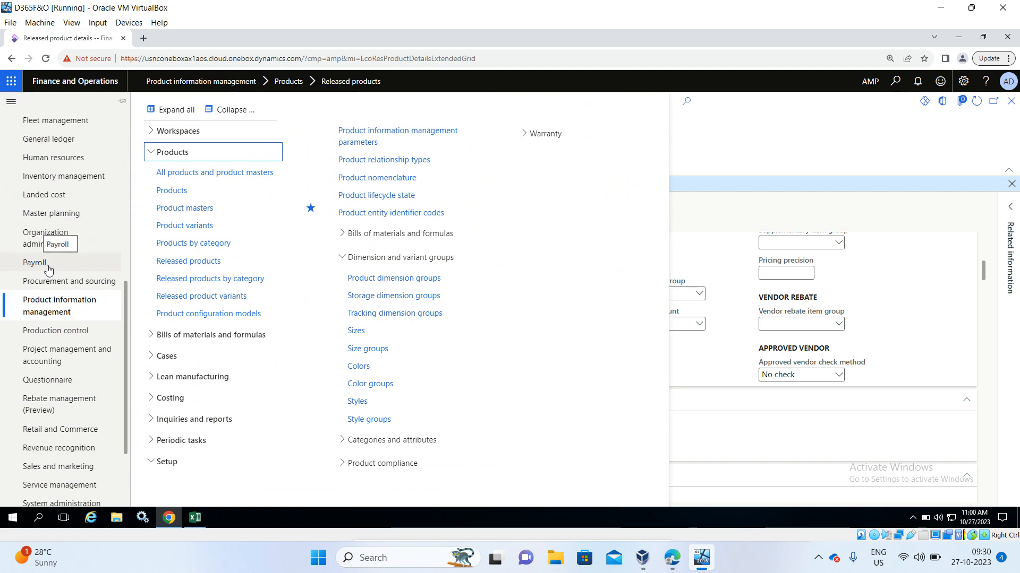
click(78, 176)
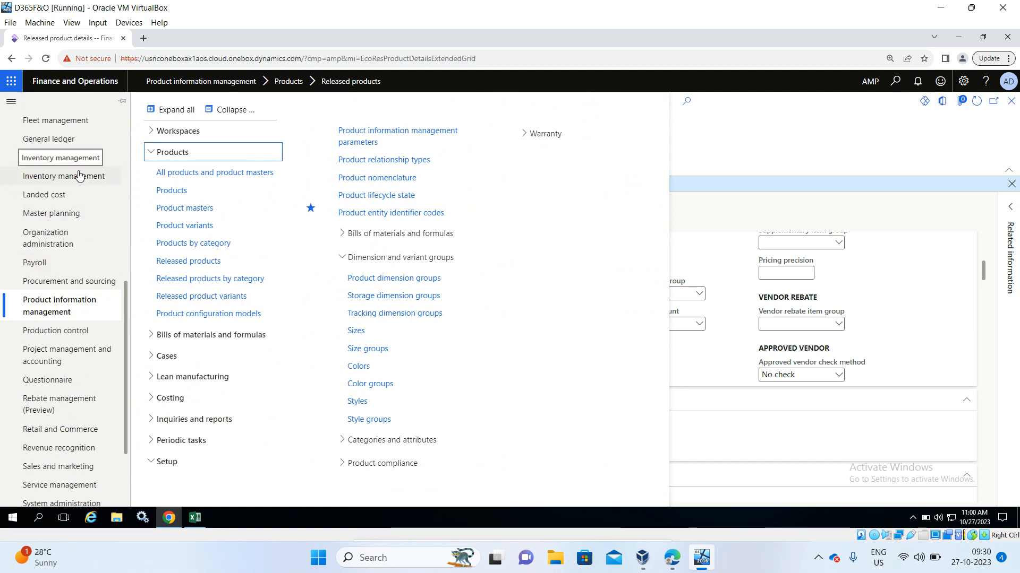
click(226, 110)
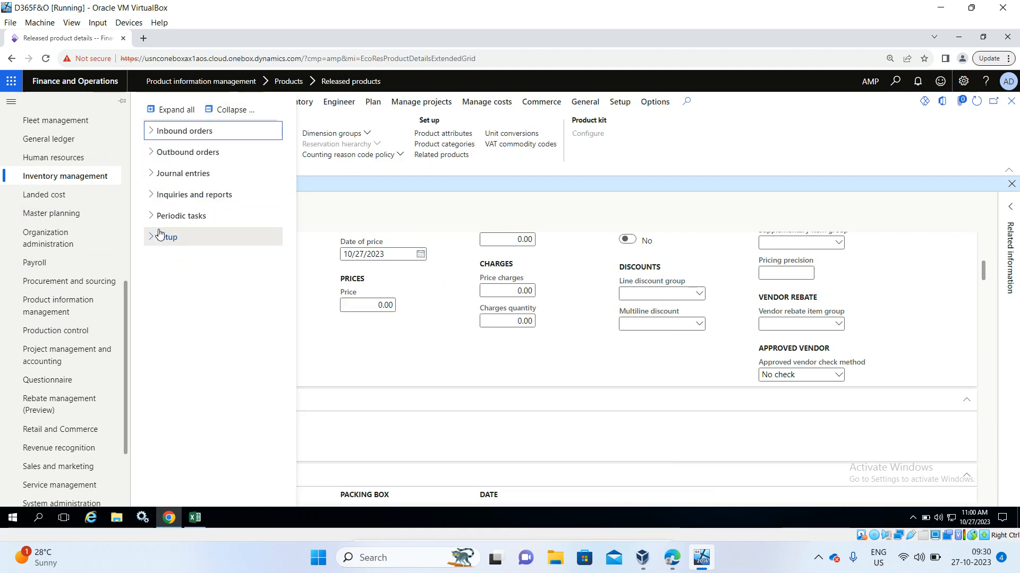
click(160, 235)
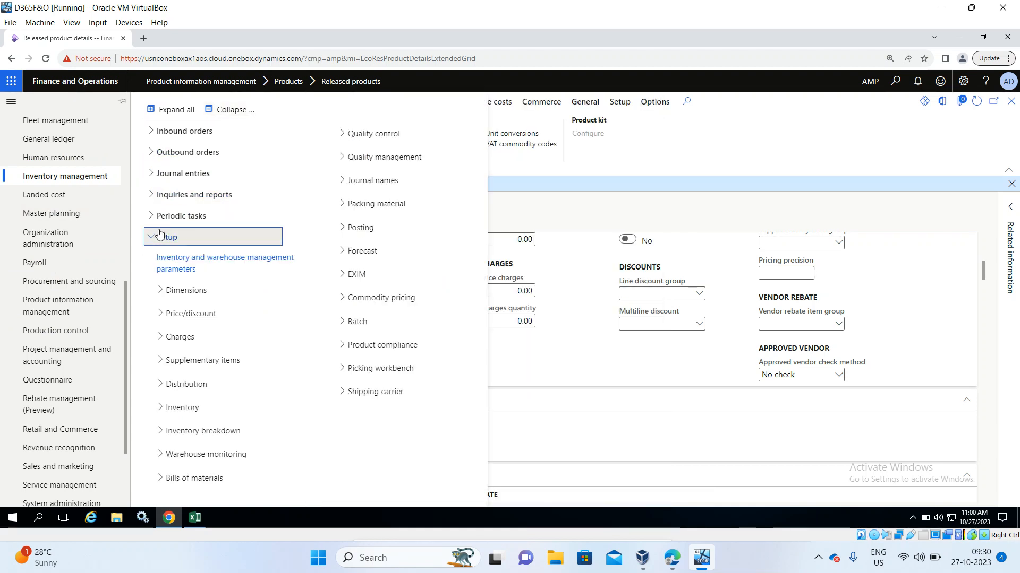
click(343, 228)
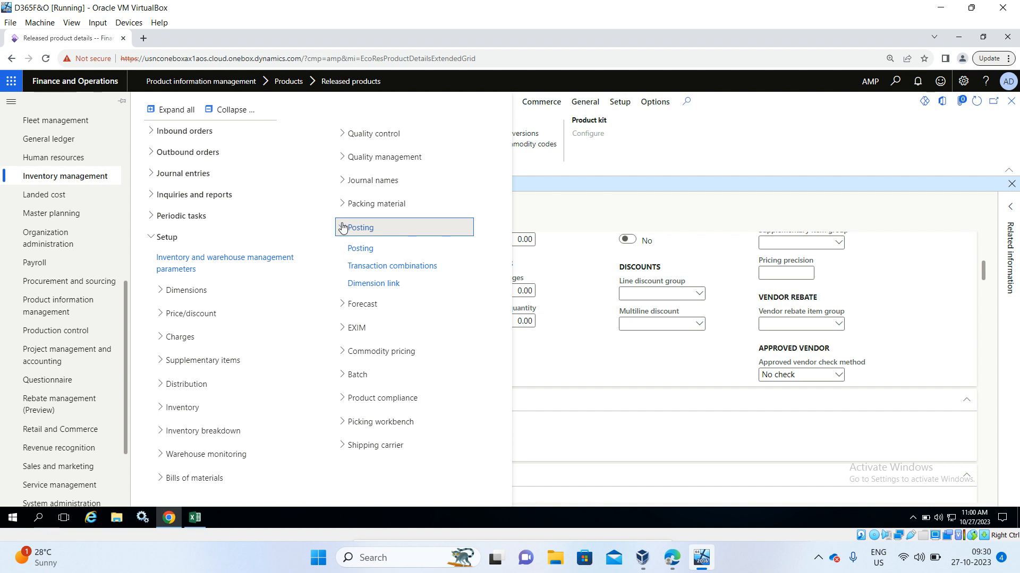
click(363, 249)
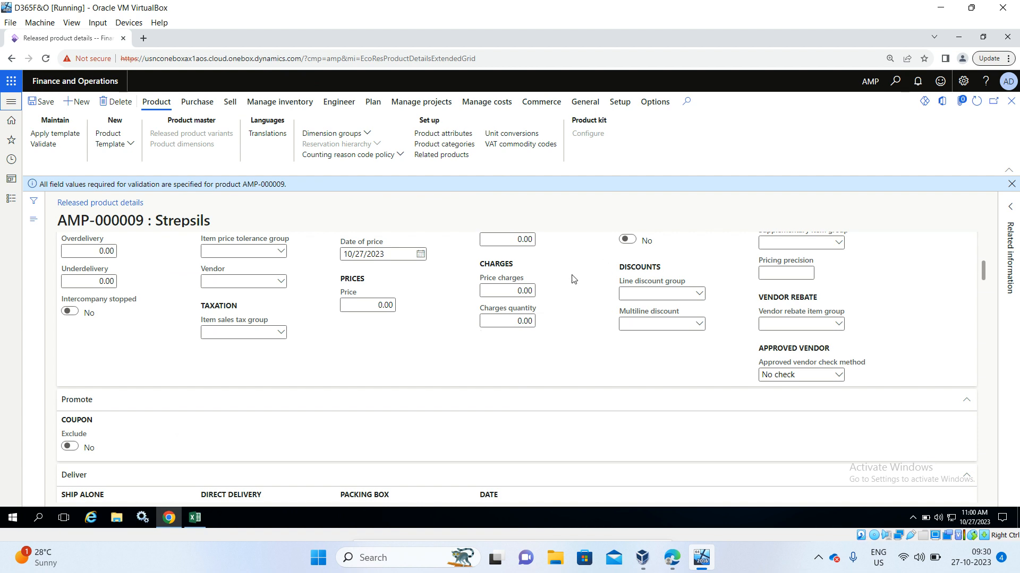
click(1012, 184)
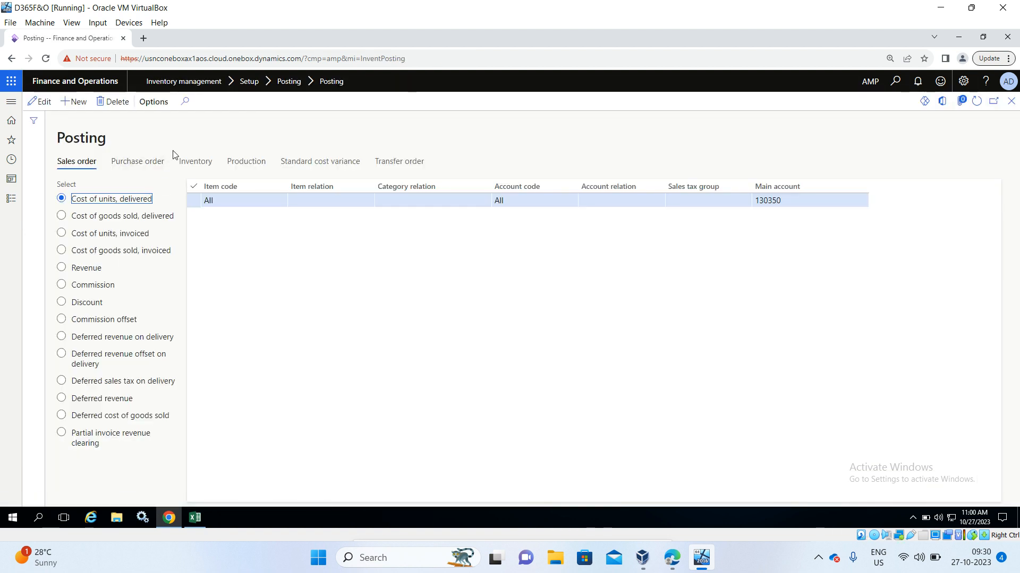
Review the inventory posting accounts for Inventory issue and Inventory expenditure, loss, and check the consignment setup list in Excel.
click(193, 163)
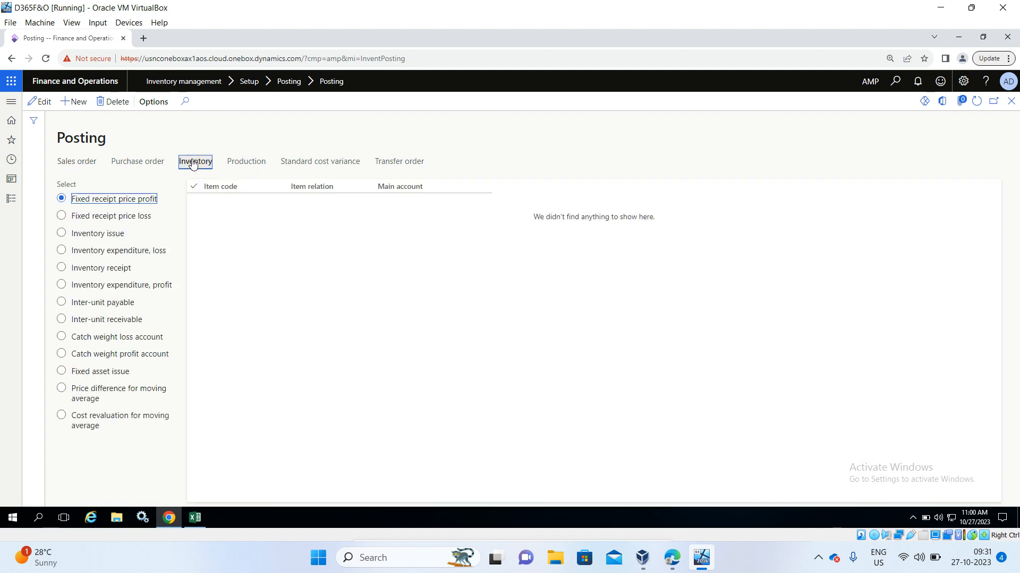
click(62, 234)
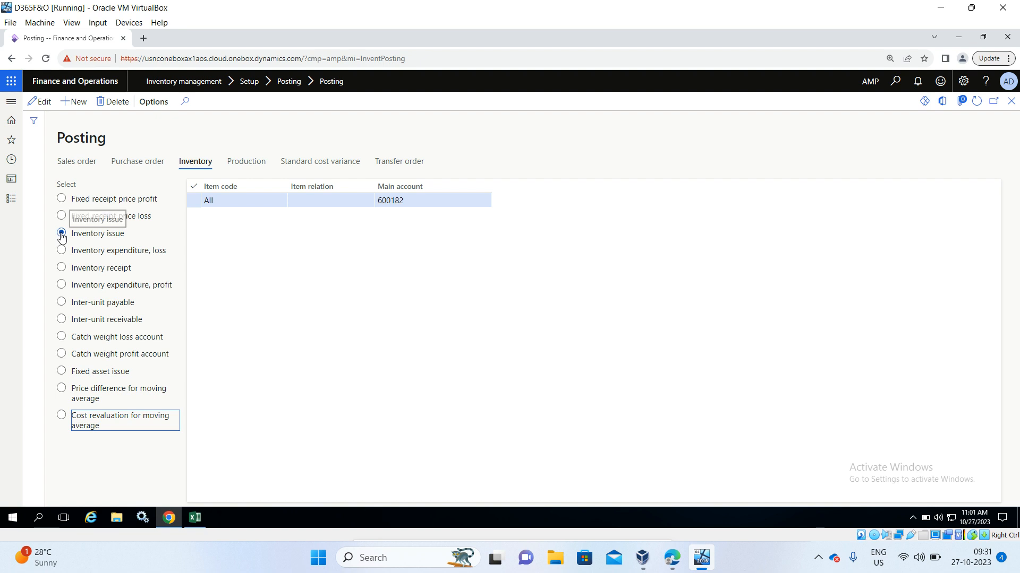
click(62, 250)
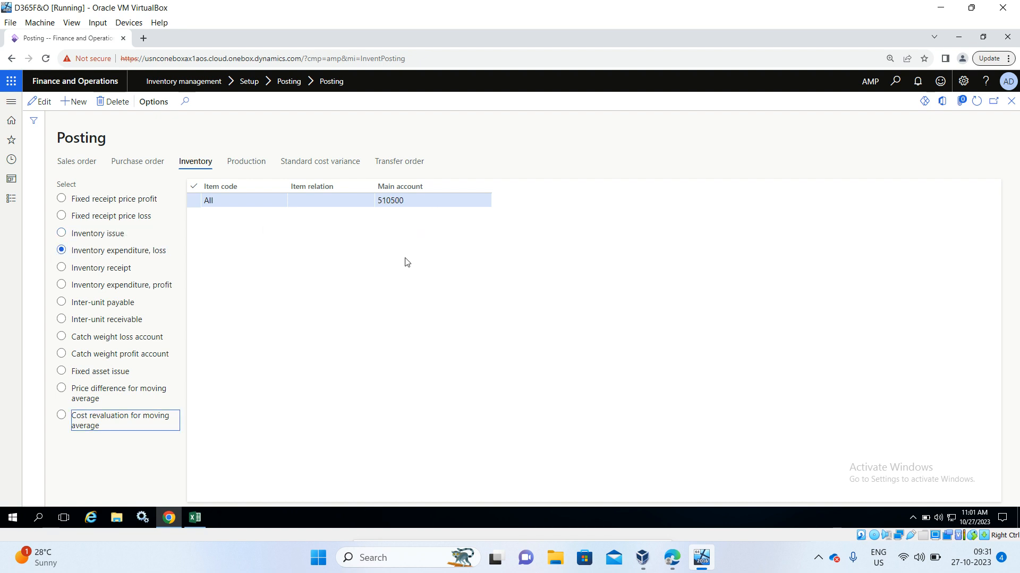
key(alt+Tab)
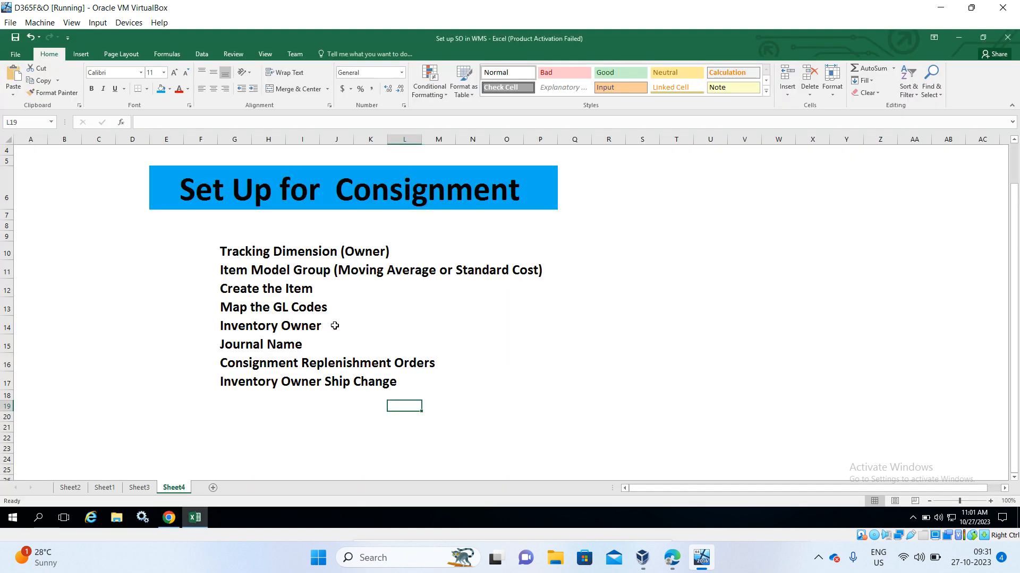
key(alt+Tab)
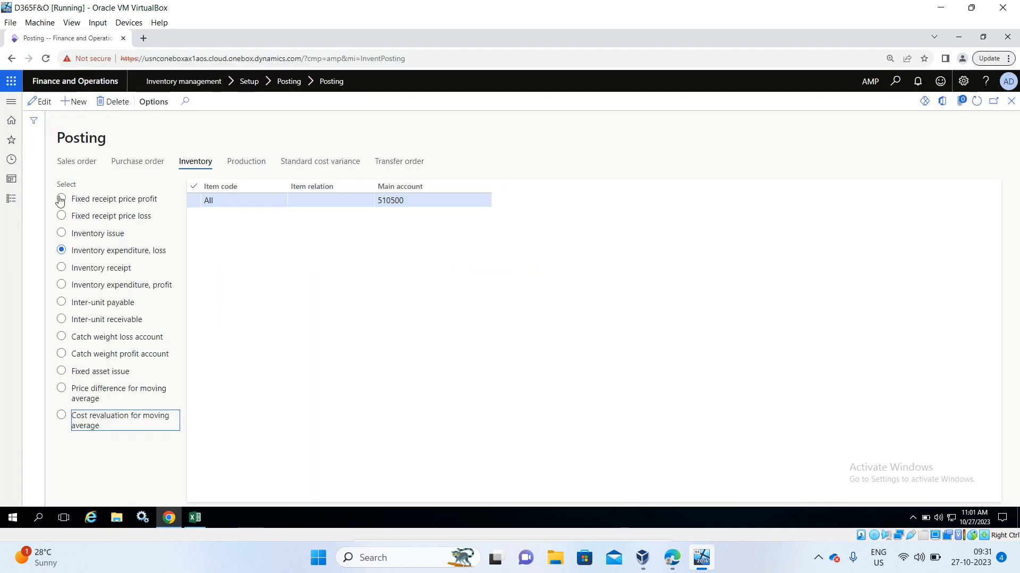
Open the Inventory owners page from the Dimensions setup of Inventory management.
click(11, 202)
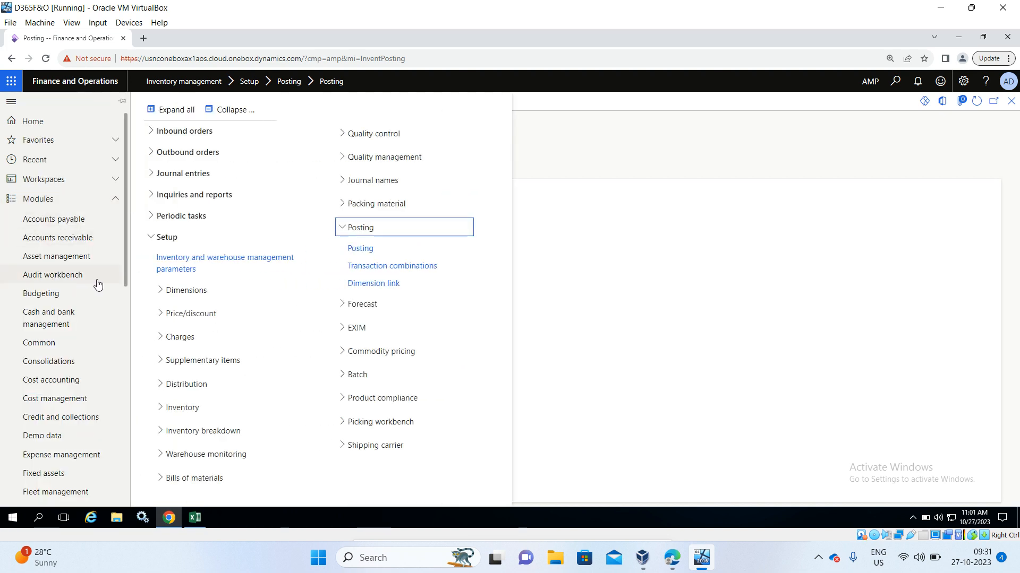
click(232, 110)
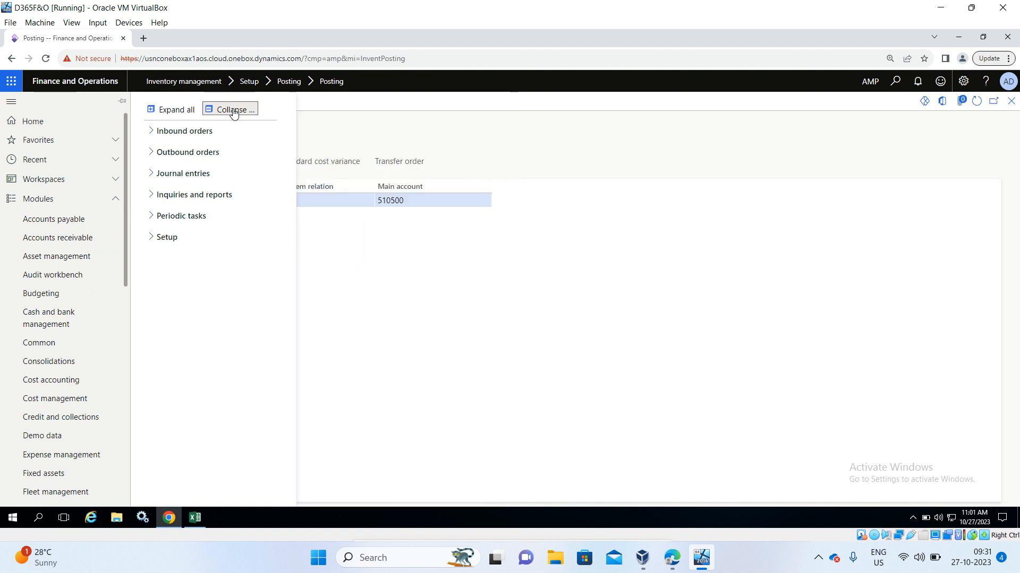
click(154, 239)
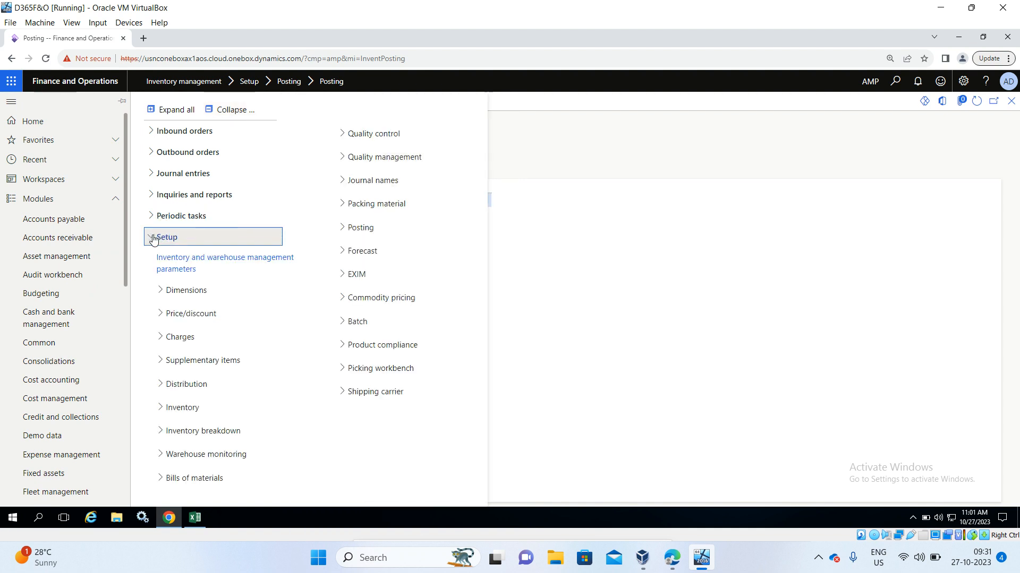
click(158, 291)
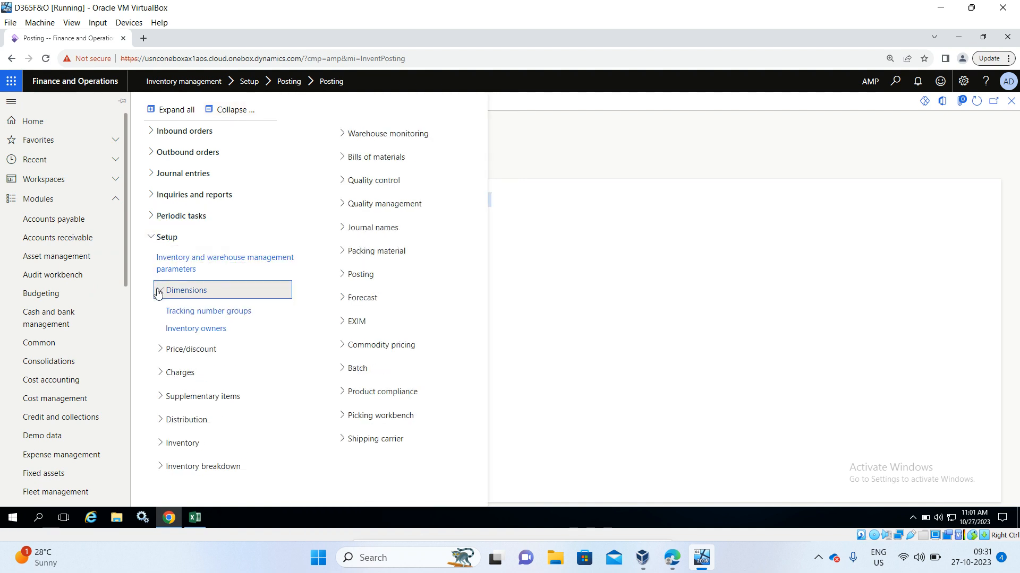
click(187, 335)
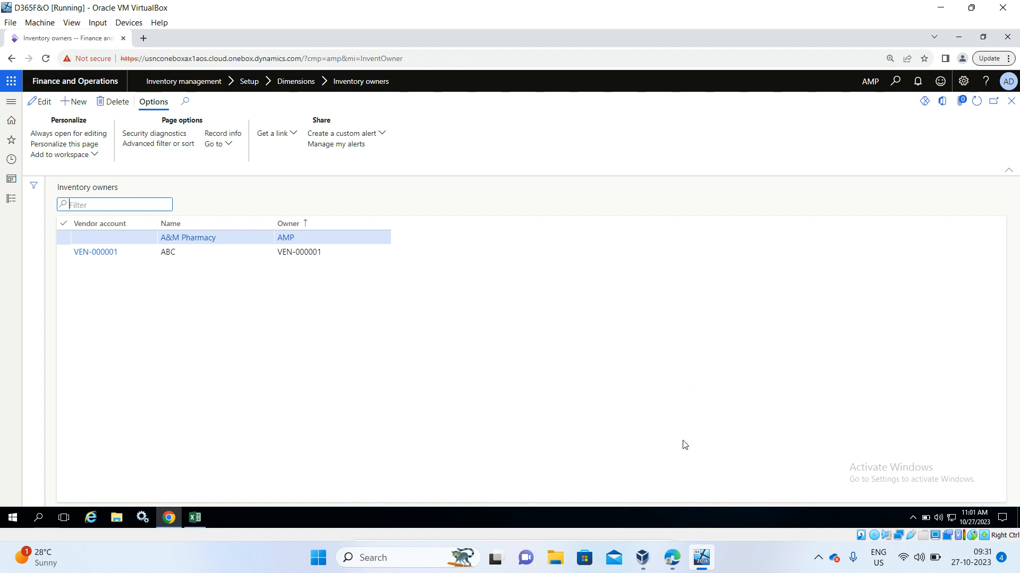
Add Vendor X as a new inventory owner by selecting its vendor account, and save the record.
click(81, 102)
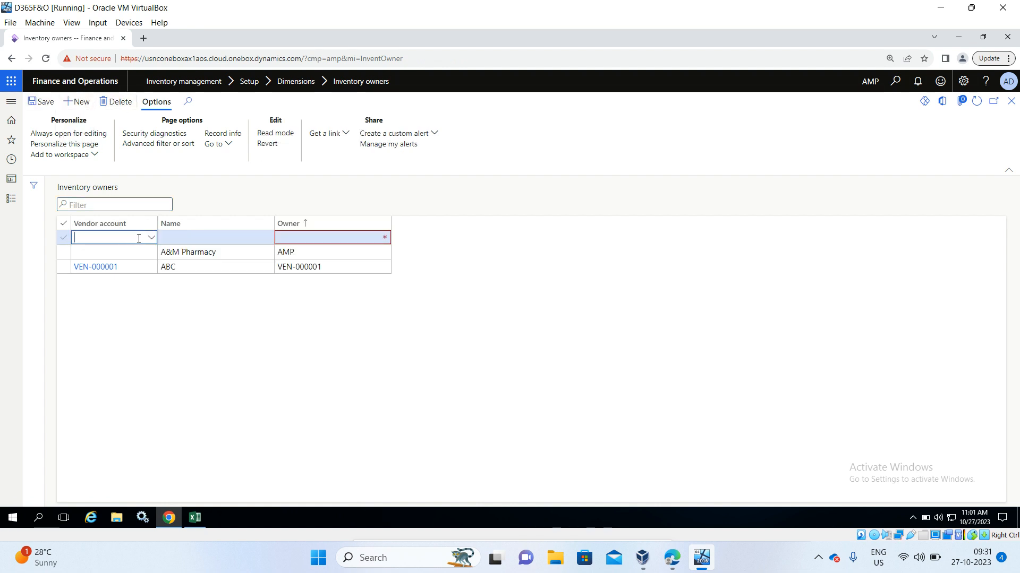
click(151, 239)
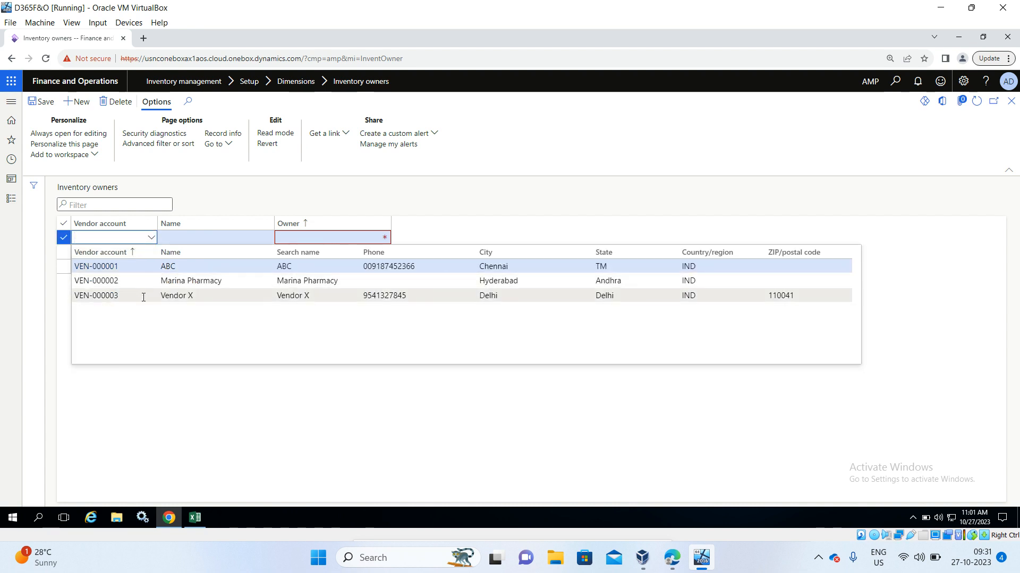
click(144, 296)
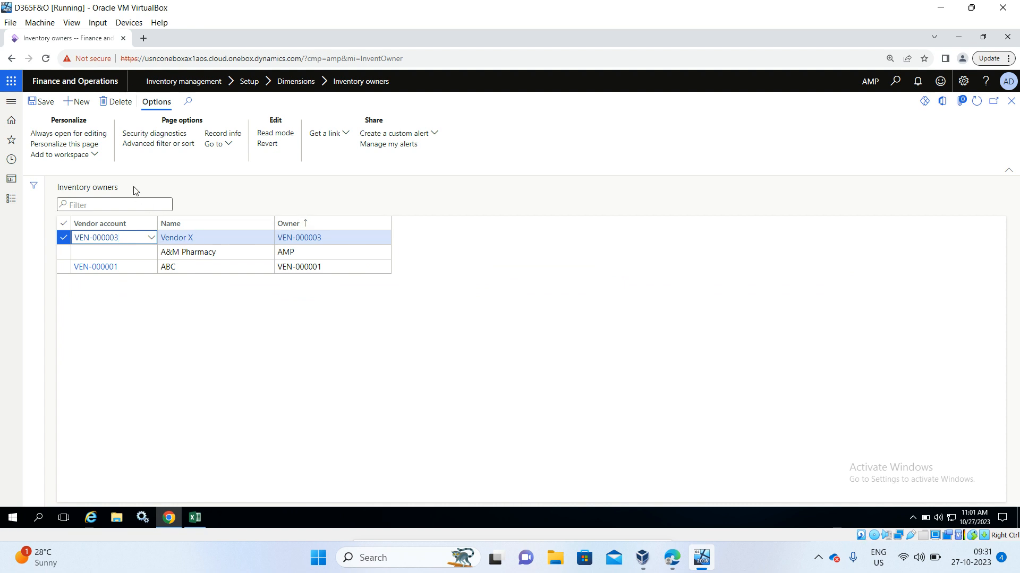
click(46, 104)
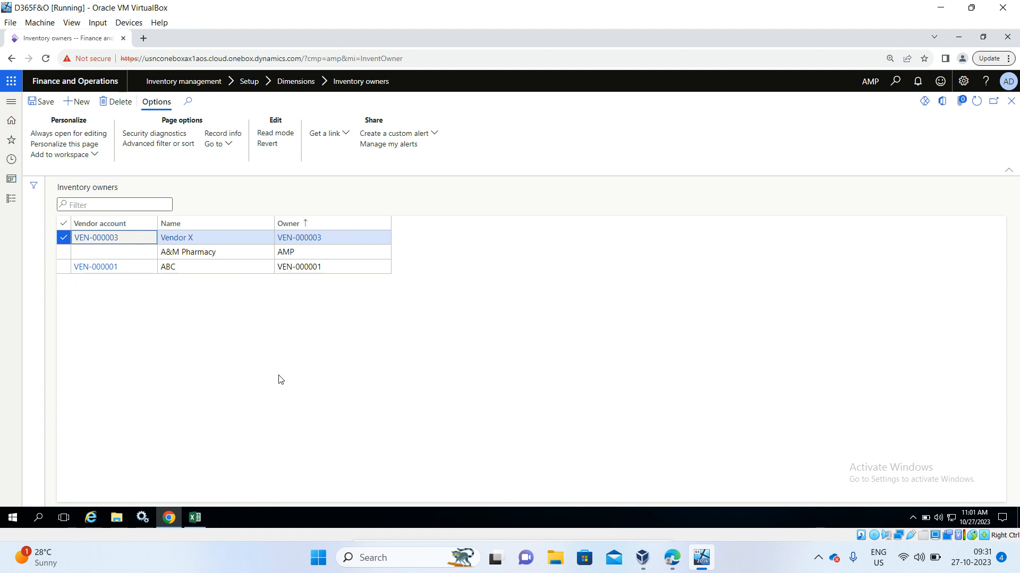
Check the consignment setup list in Excel, return to Finance and Operations and open the Inventory journal names page in Inventory management setup.
key(alt+Tab)
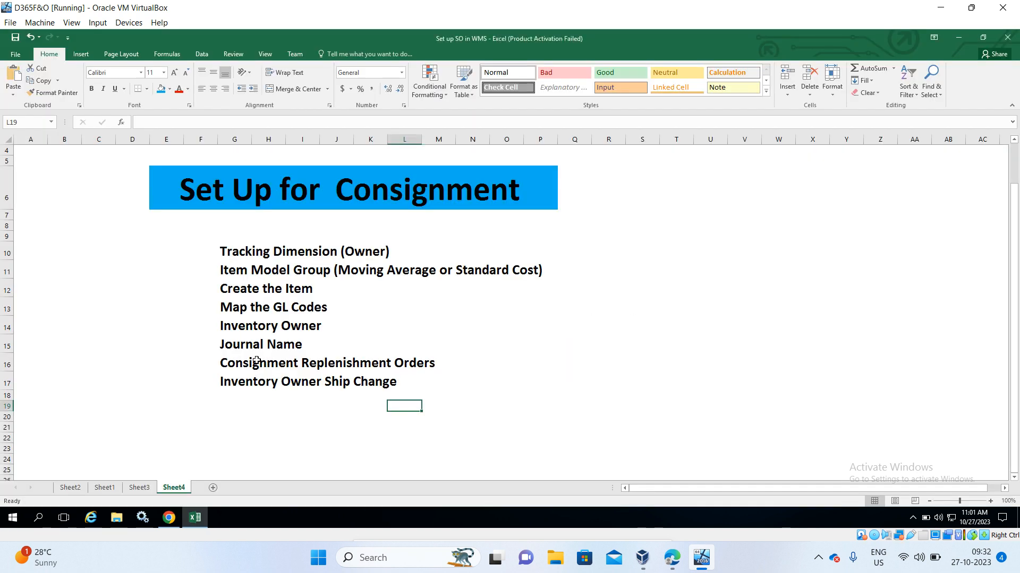
key(alt+Tab)
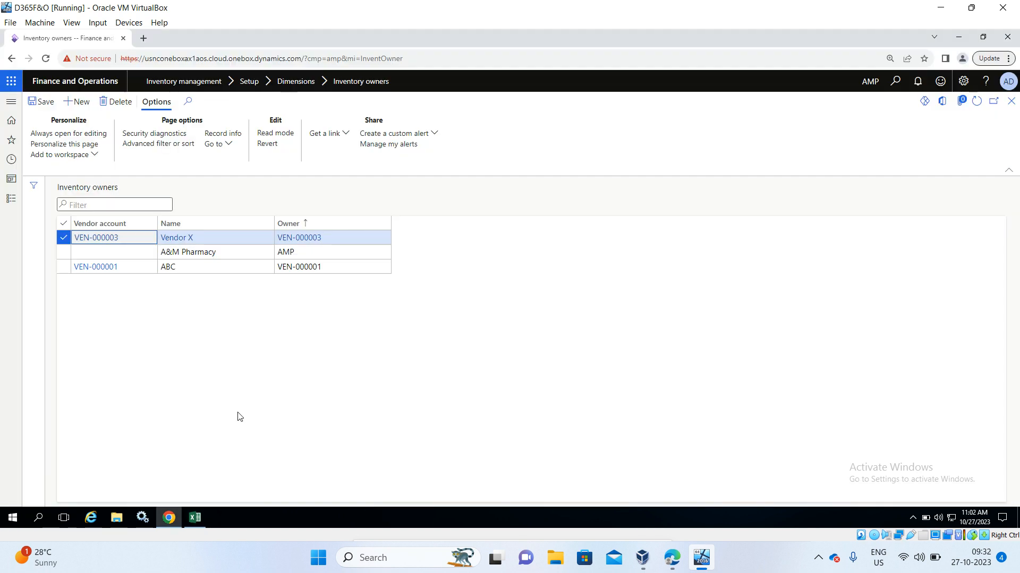
click(1008, 105)
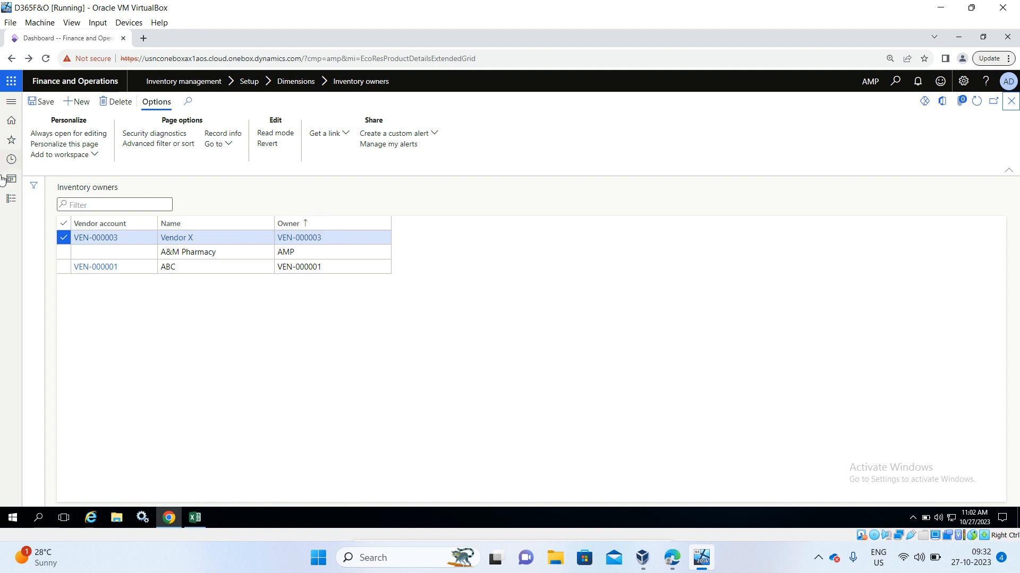
click(9, 200)
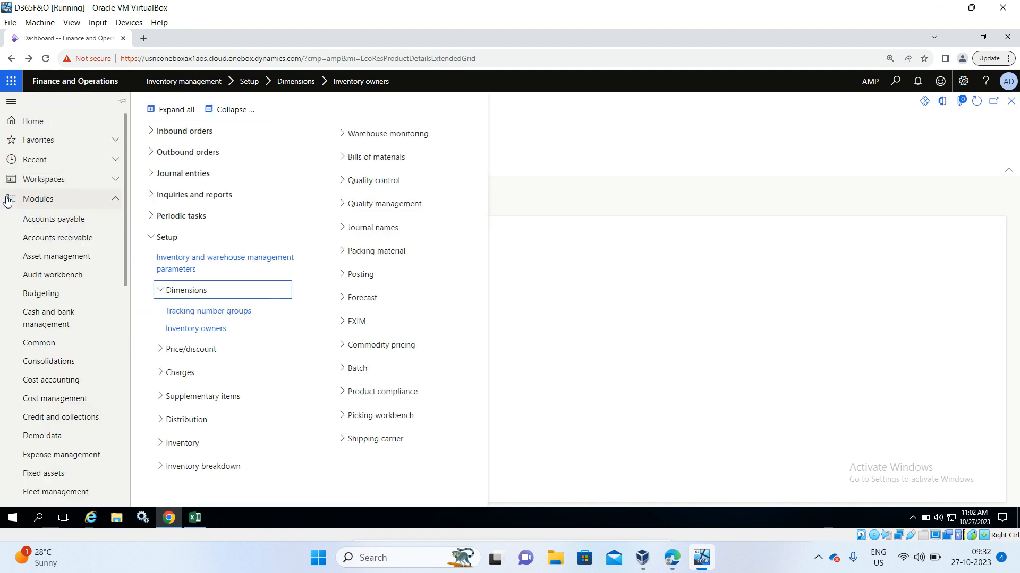
click(227, 109)
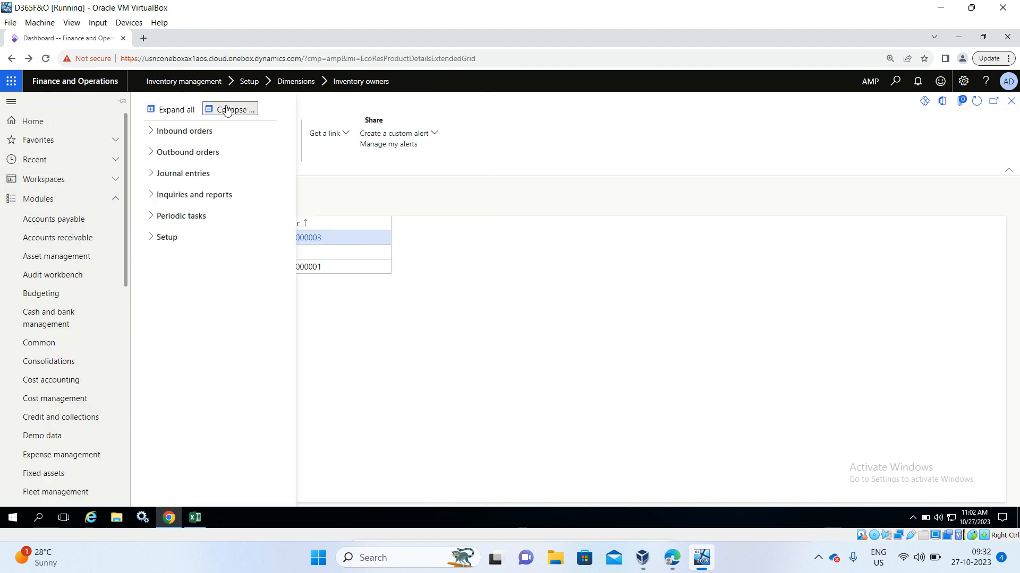
click(152, 239)
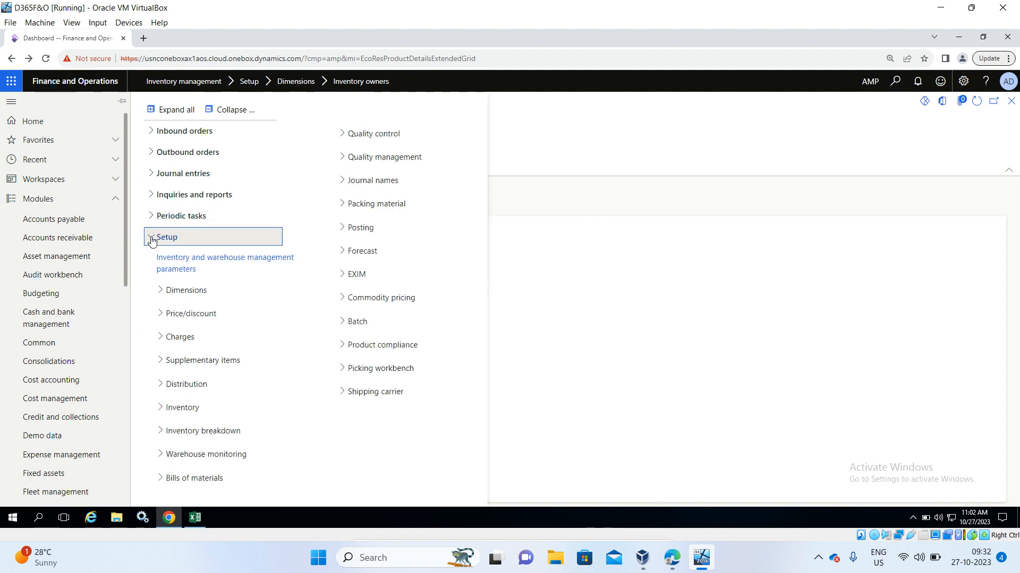
click(346, 179)
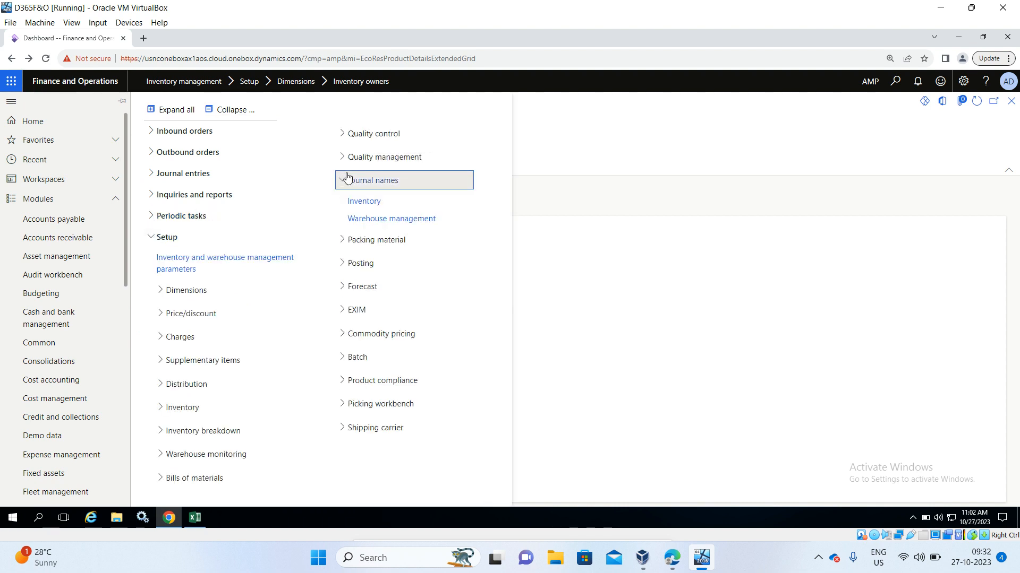
click(361, 201)
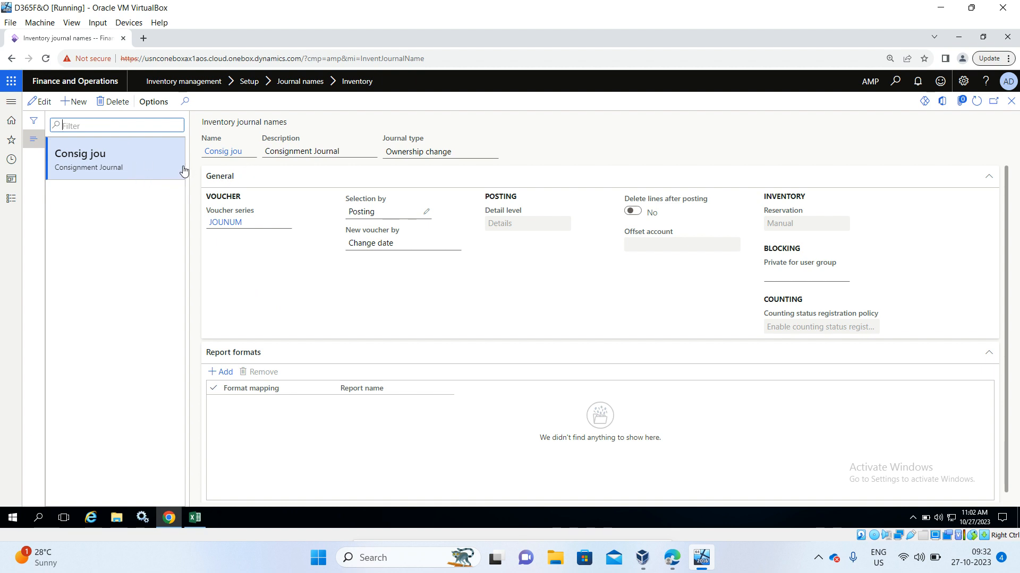
Create a new inventory journal name Cons Jour with the description Consignment Journal.
click(47, 111)
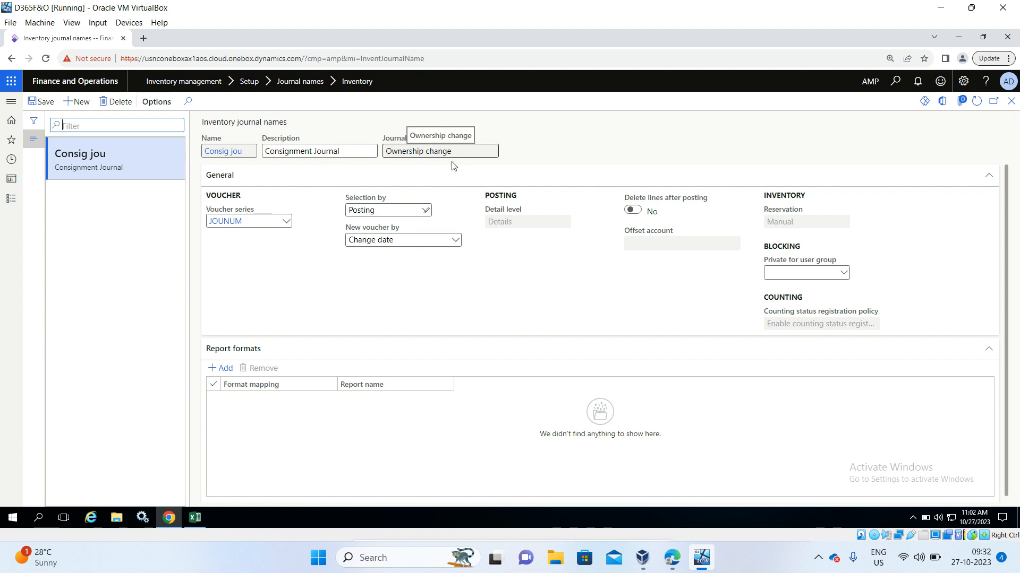
click(84, 104)
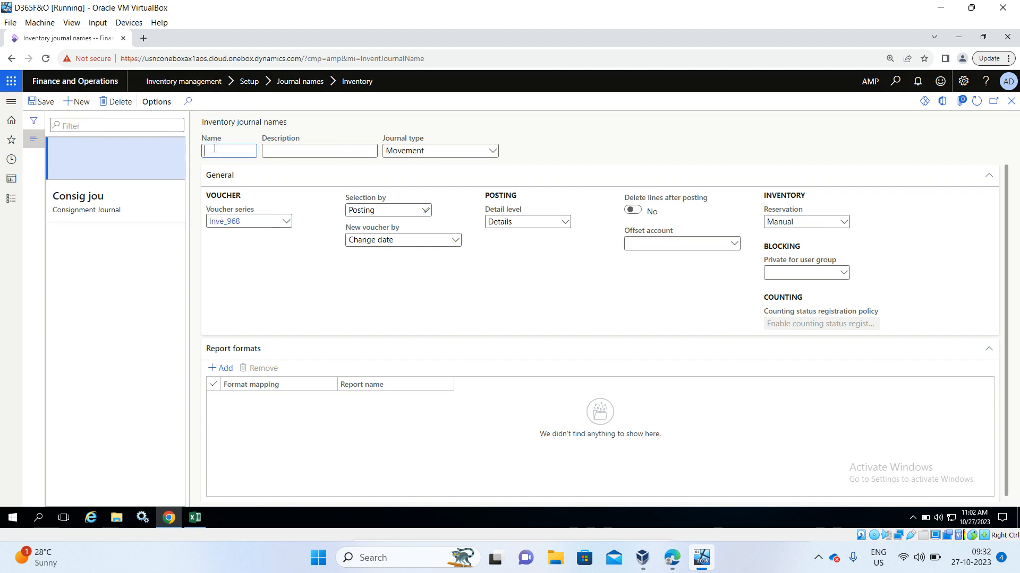
key(Caps_Lock)
text(C)
key(Caps_Lock)
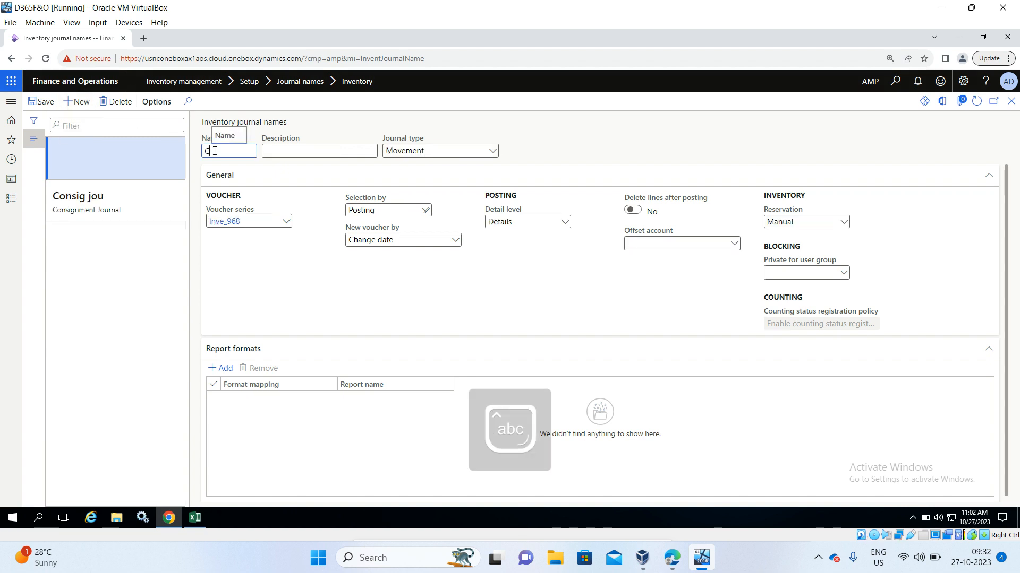
text(ons)
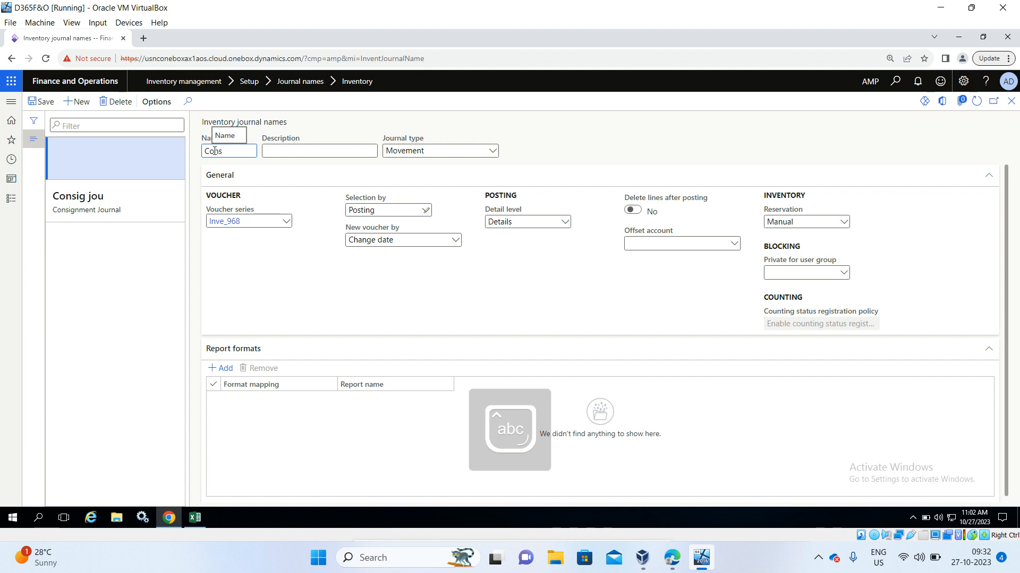
key(Caps_Lock)
text(J)
key(Caps_Lock)
text(our)
key(Tab)
key(Caps_Lock)
text(C)
key(Caps_Lock)
text(o)
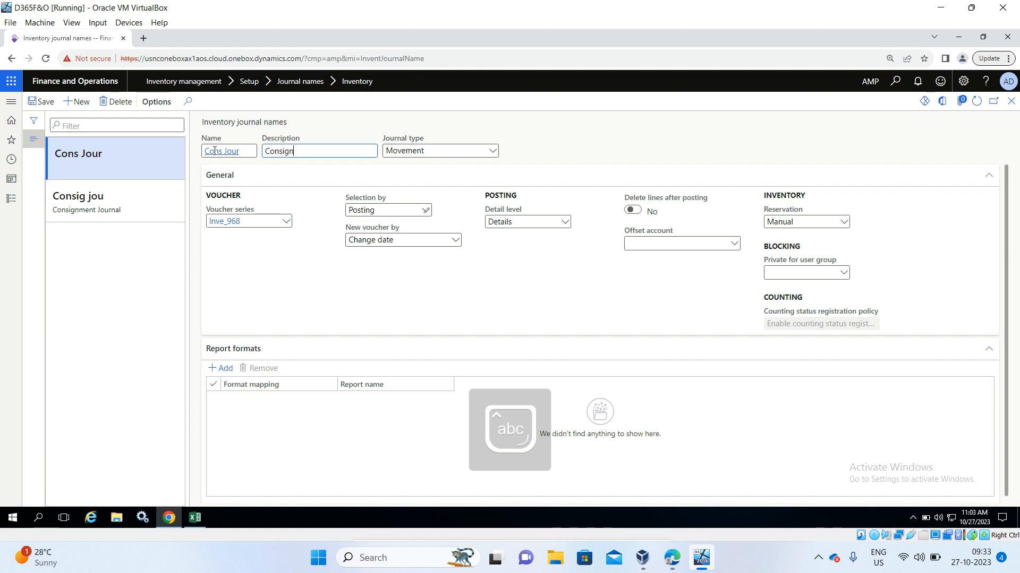
text(ent Journal)
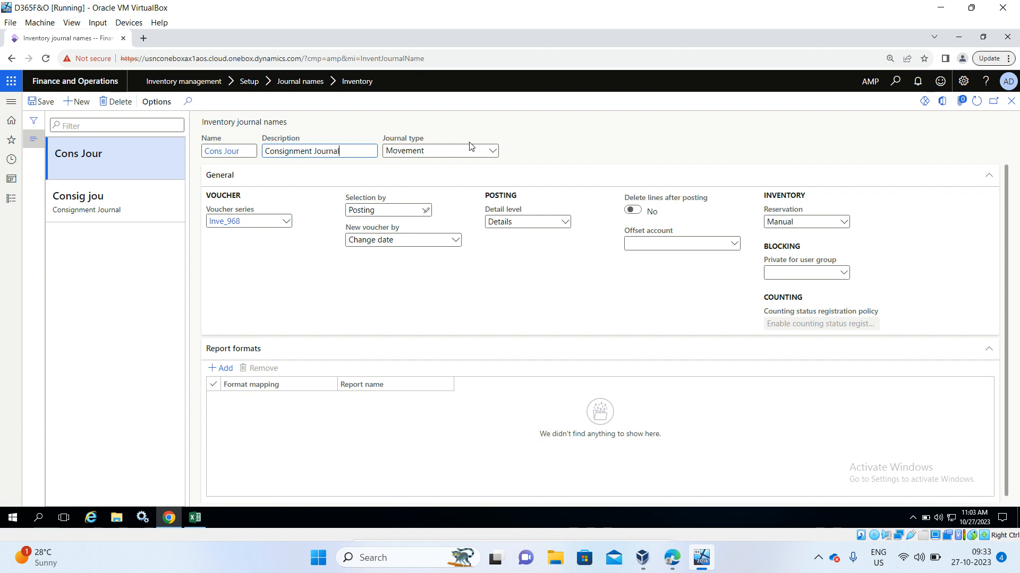
Set the journal type of Cons Jour to Ownership change, and delete that journal name again.
click(492, 153)
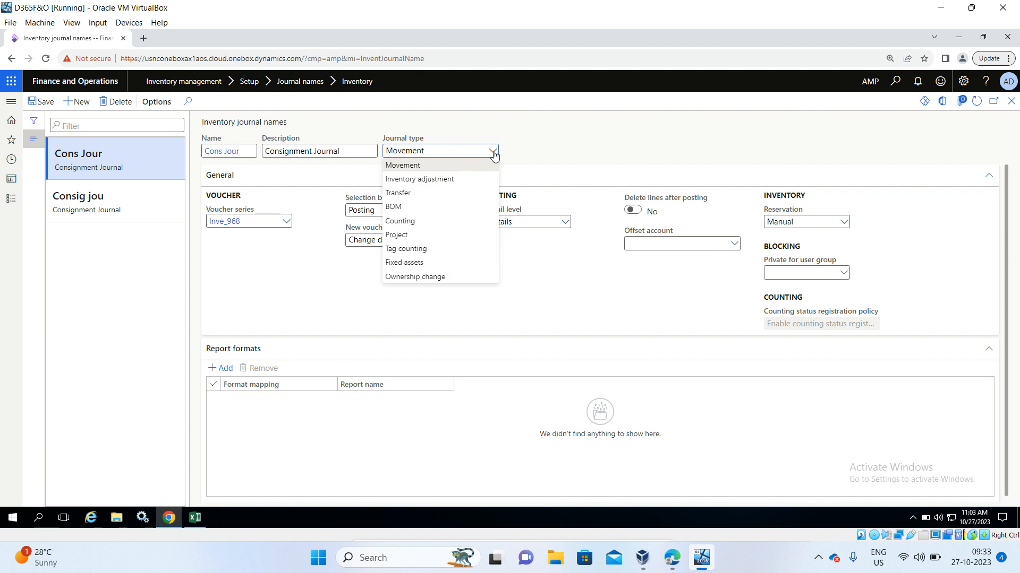
click(440, 278)
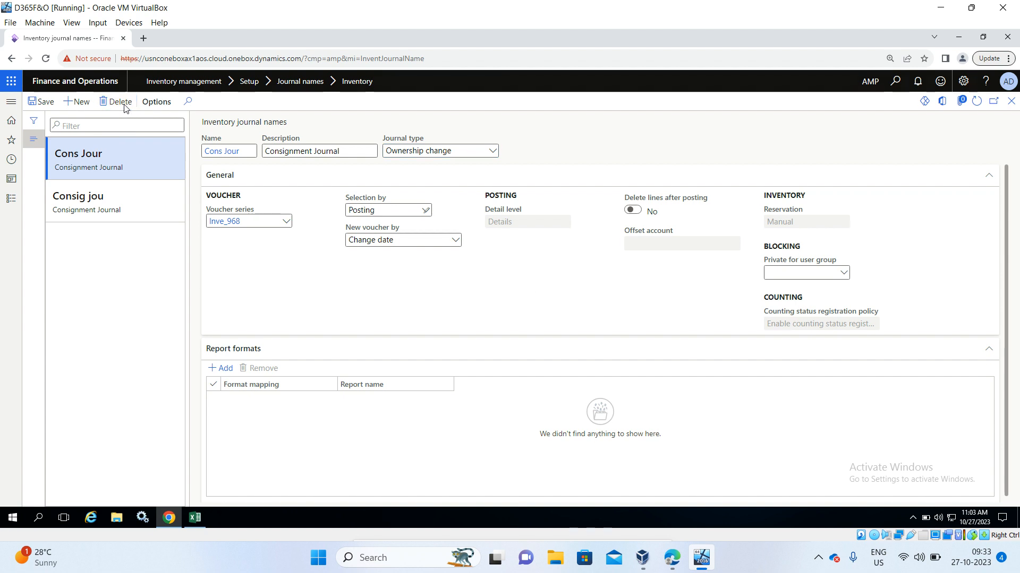
click(118, 196)
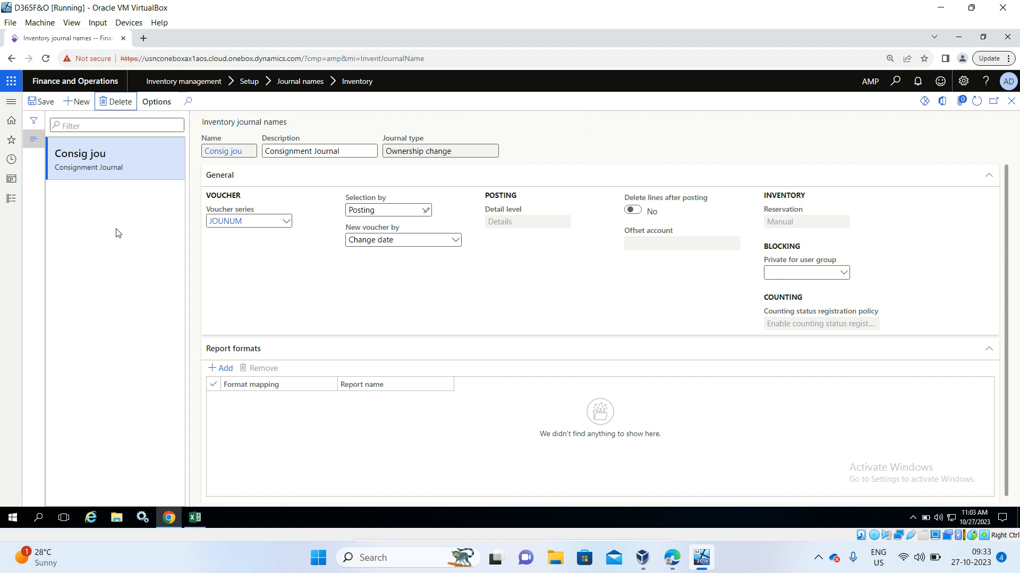
Check the consignment setup list in Excel, return to Finance and Operations and open Consignment replenishment orders in Procurement and sourcing.
key(alt+Tab)
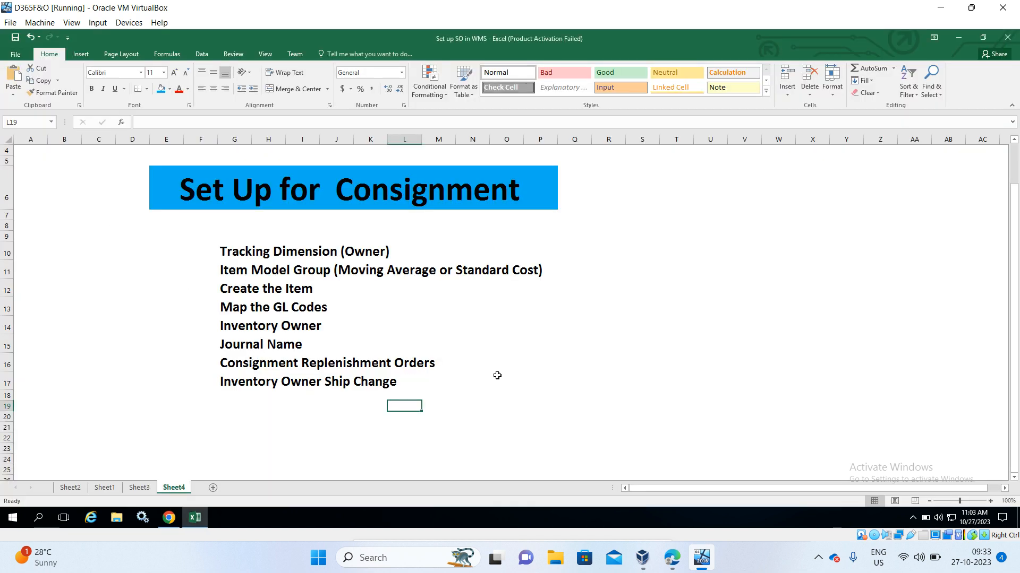
key(alt+Tab)
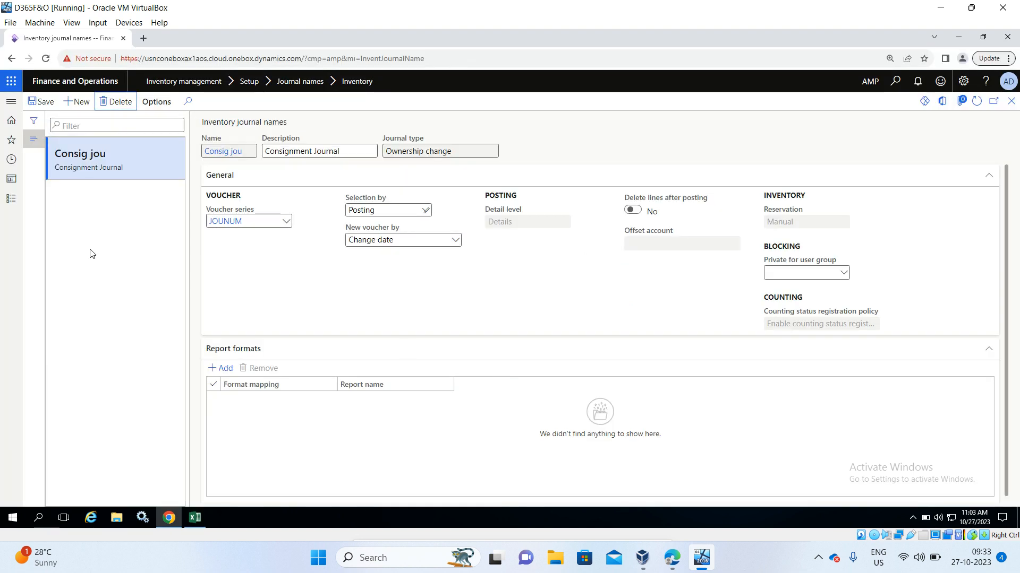
click(10, 199)
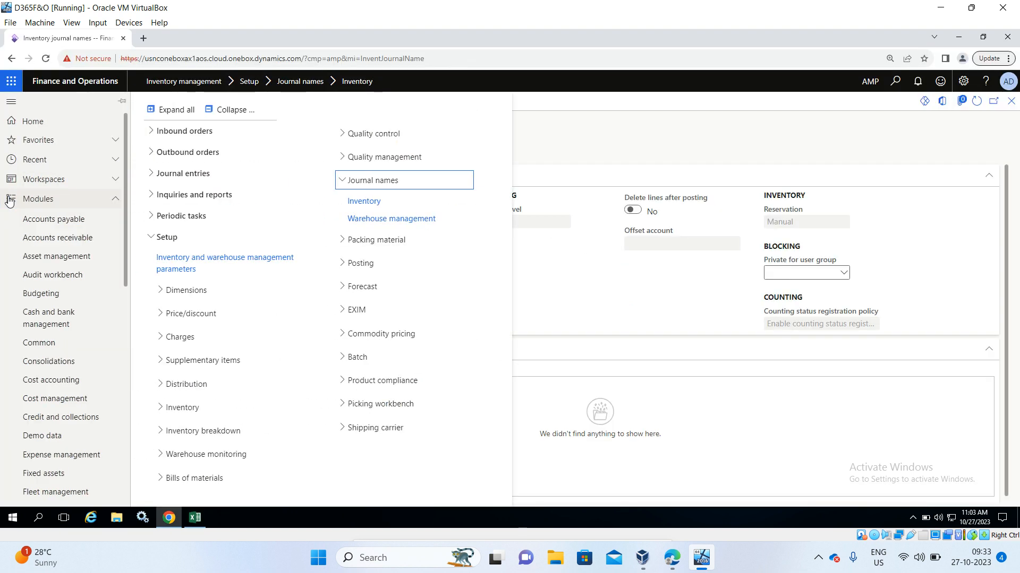
click(231, 110)
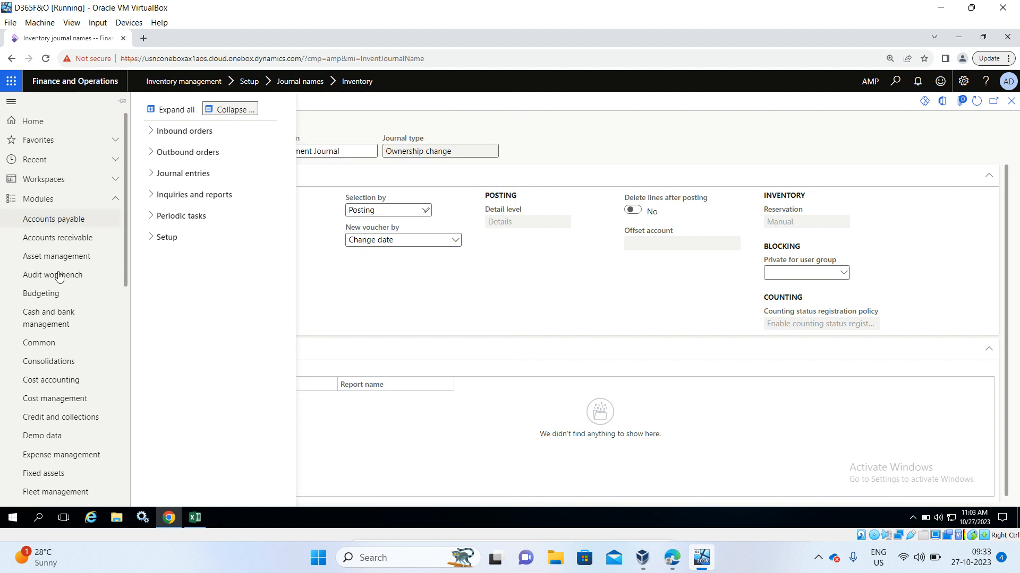
scroll(62, 282, down, 5)
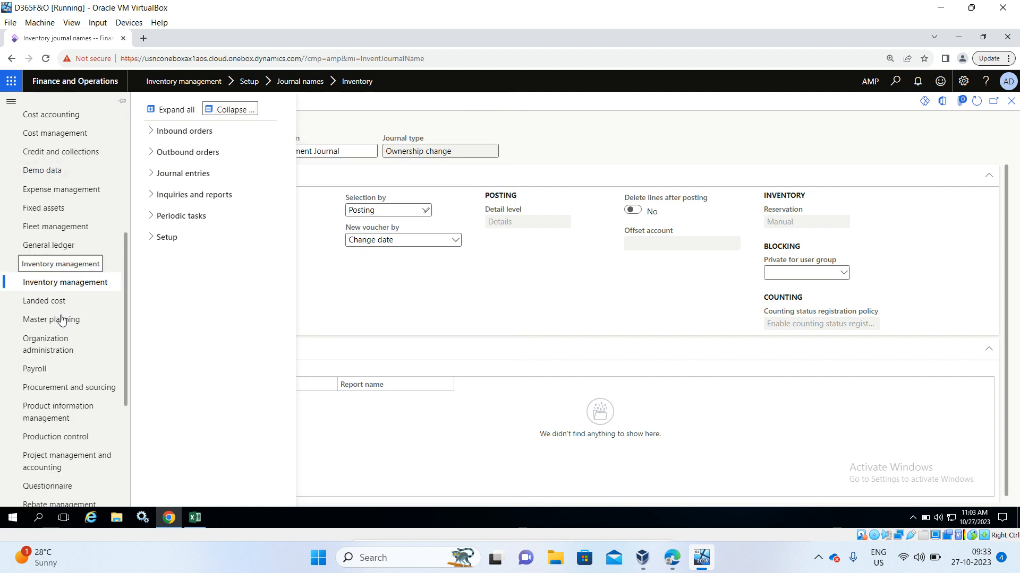
click(68, 387)
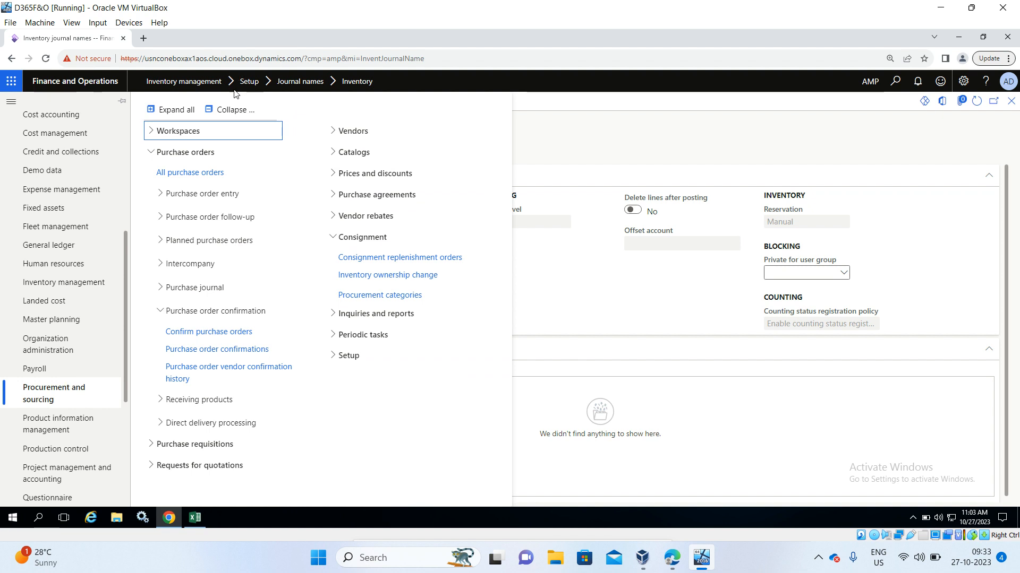
click(233, 112)
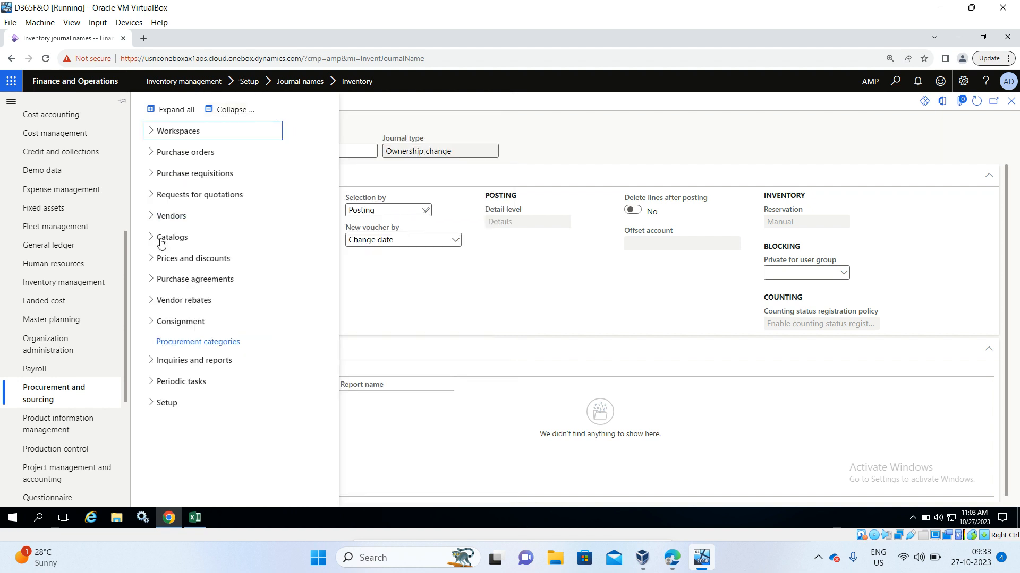
click(153, 325)
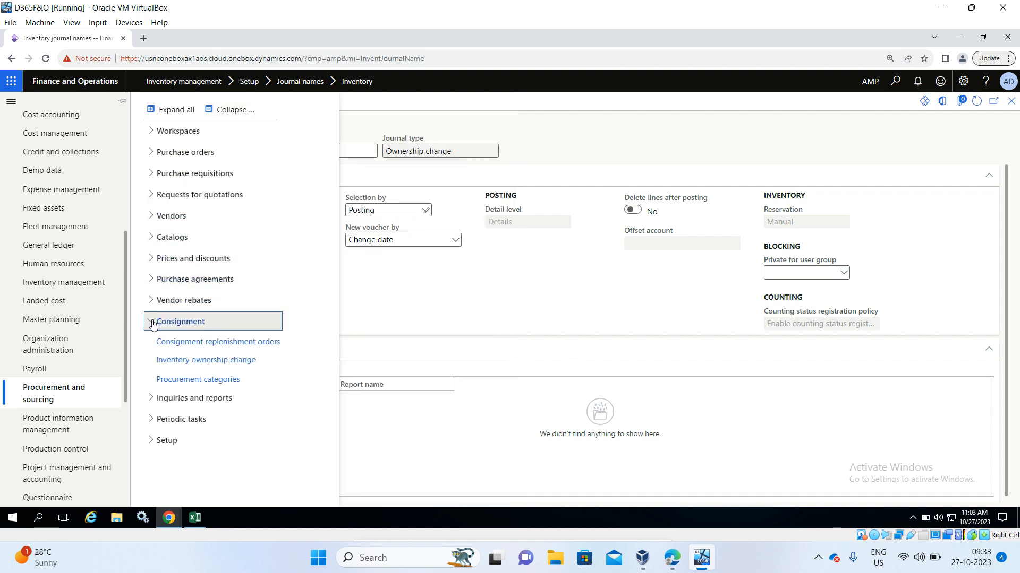
click(184, 343)
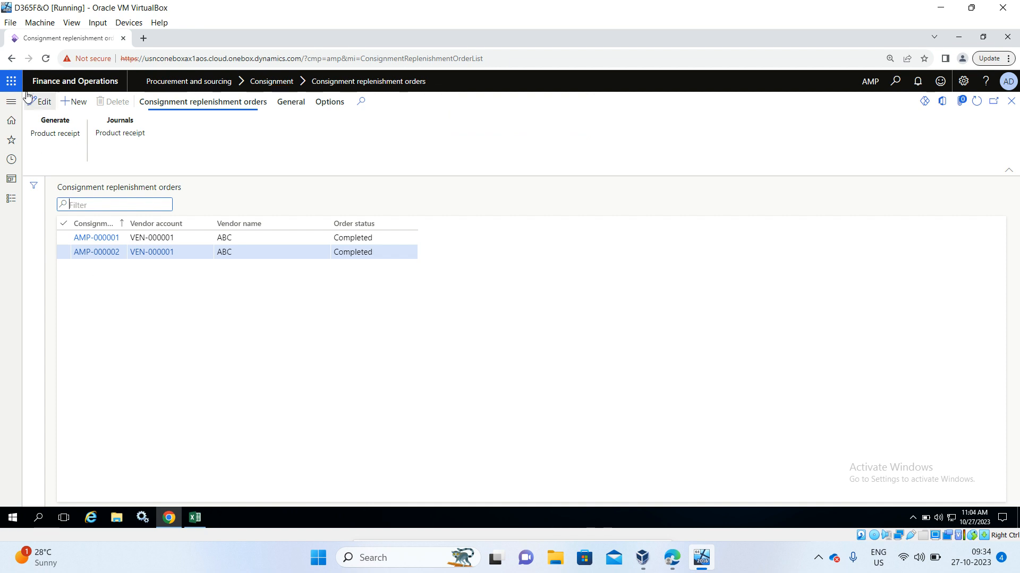
Create a new consignment replenishment order for Vendor X with the Non -WMS warehouse.
key(ctrl+a)
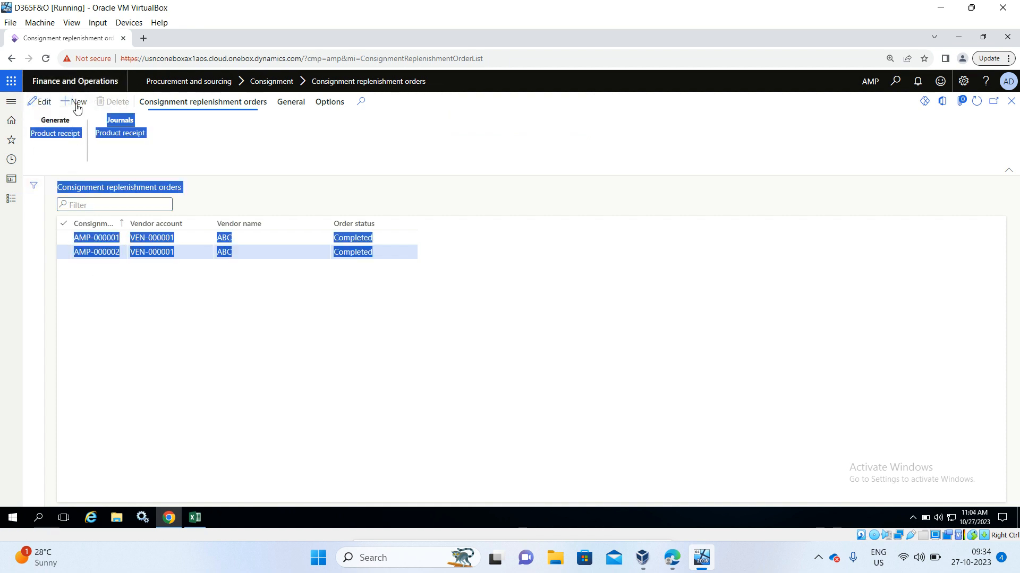
click(520, 237)
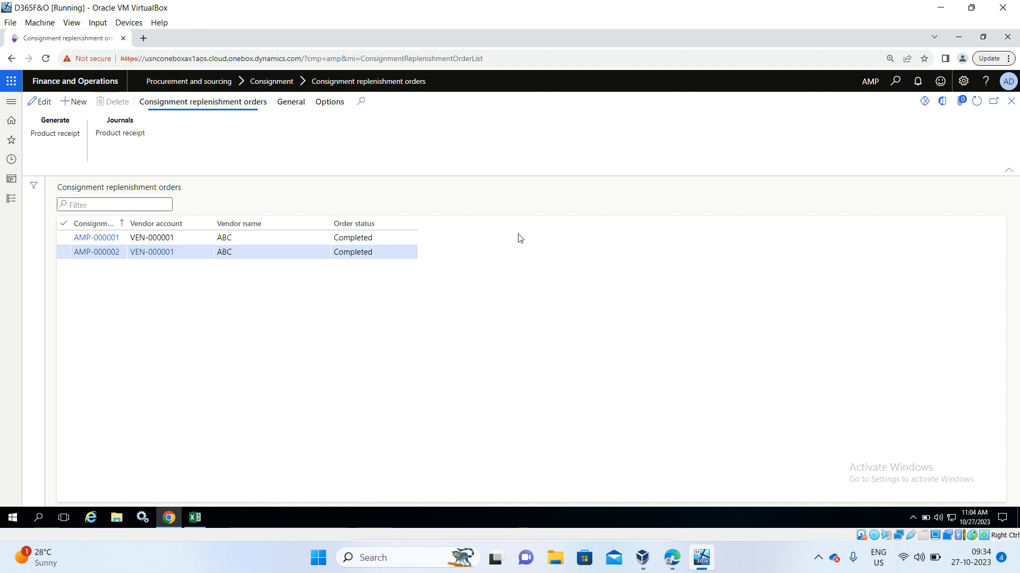
click(80, 104)
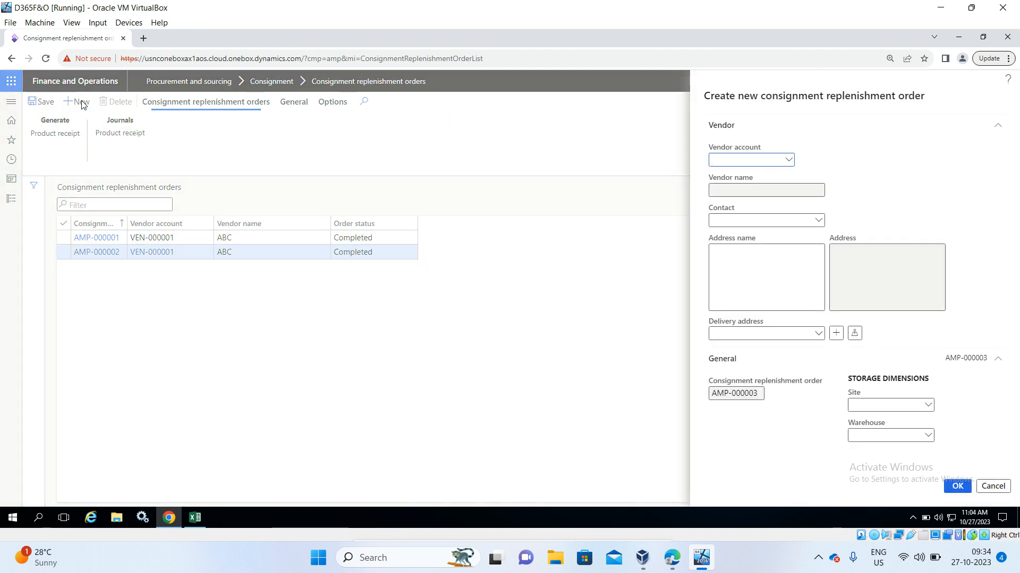
click(790, 161)
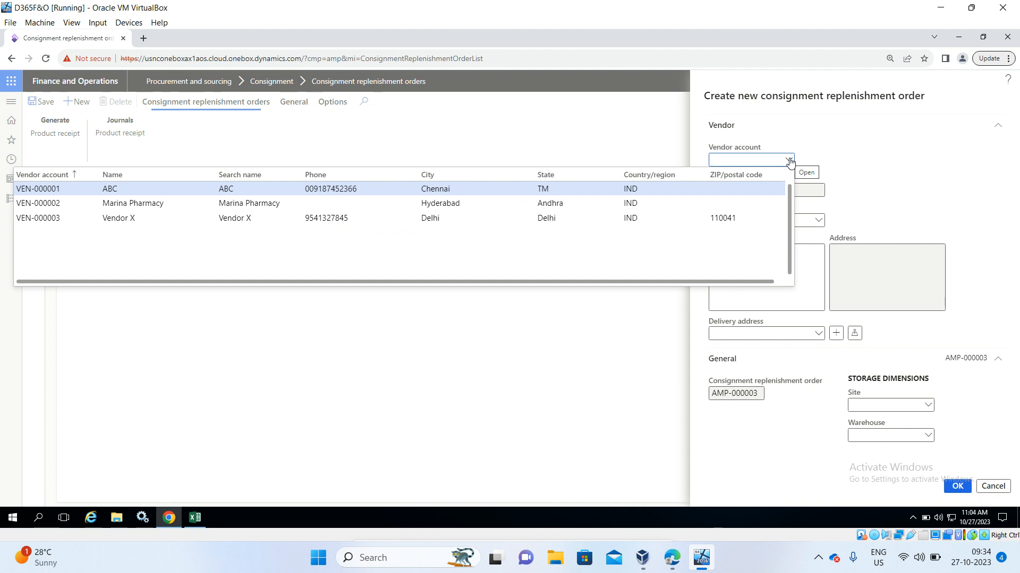
click(536, 218)
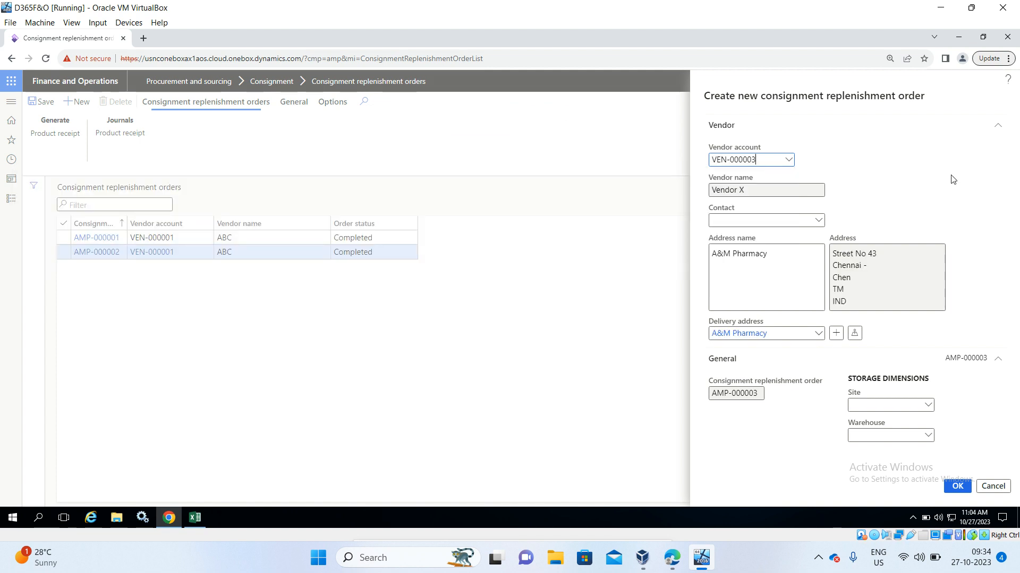
click(930, 437)
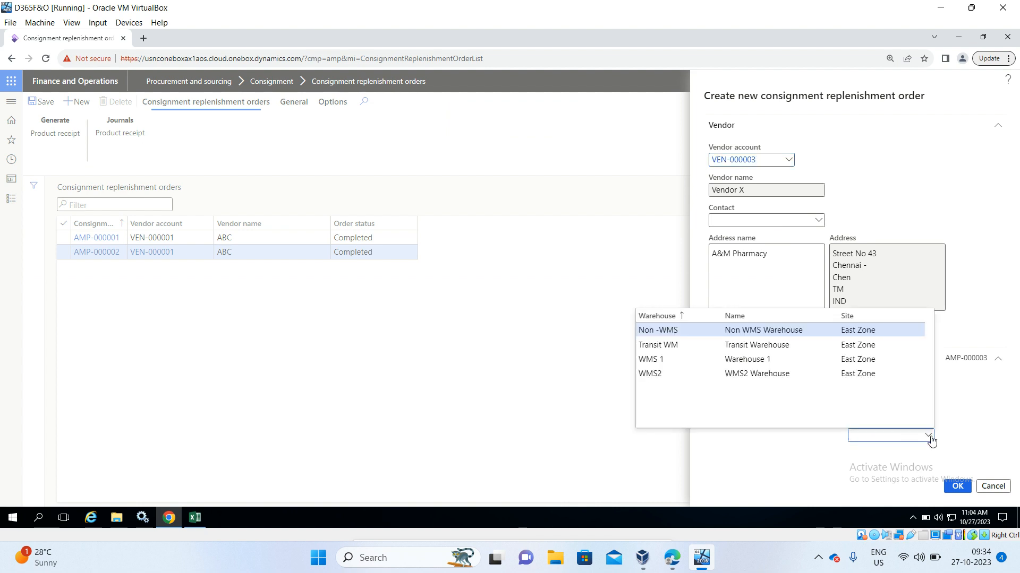
click(817, 329)
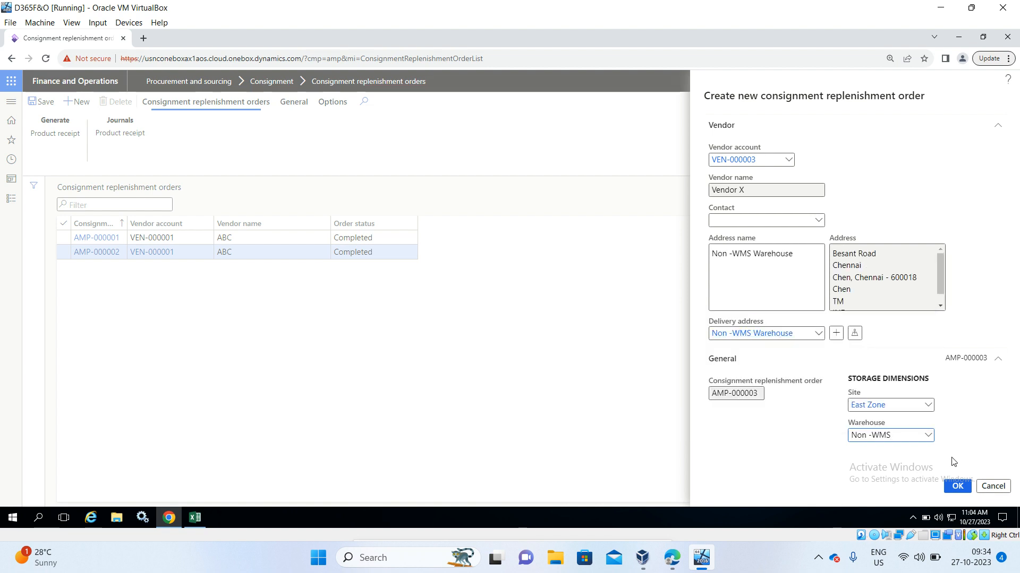
click(958, 487)
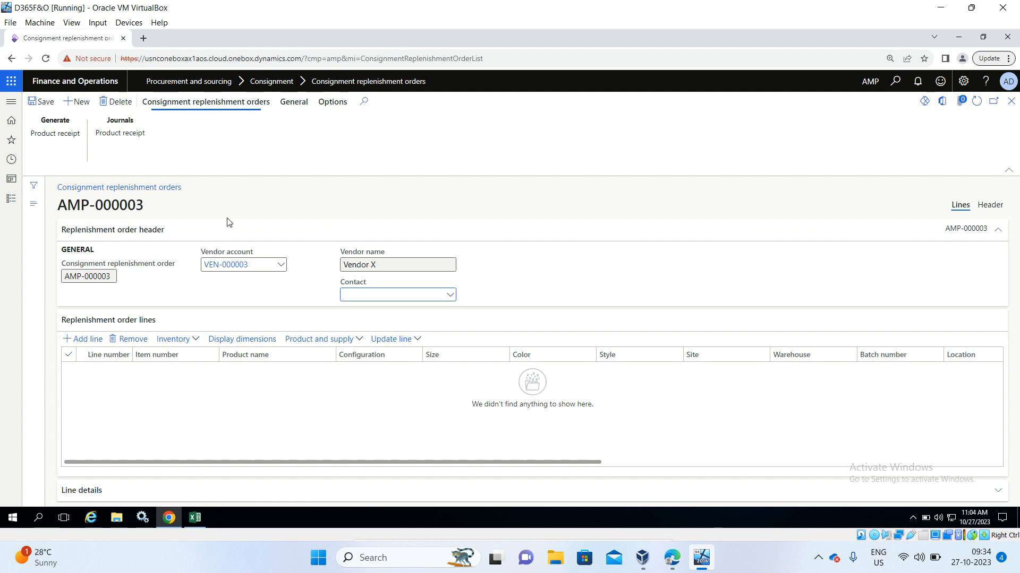
Add a line to the replenishment order and try to assign item AMP-000003, Naproxen Tablet.
click(82, 343)
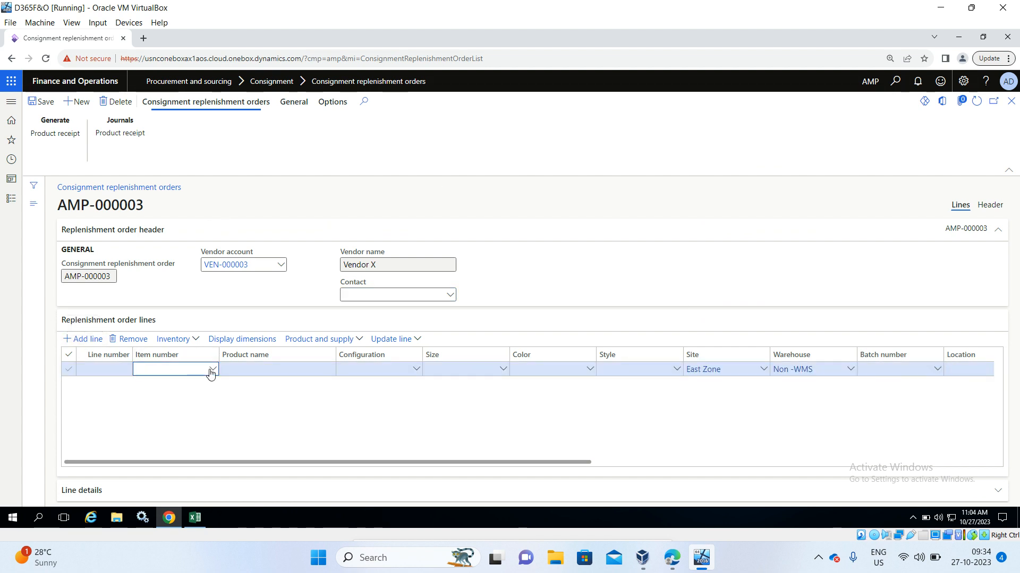
click(212, 370)
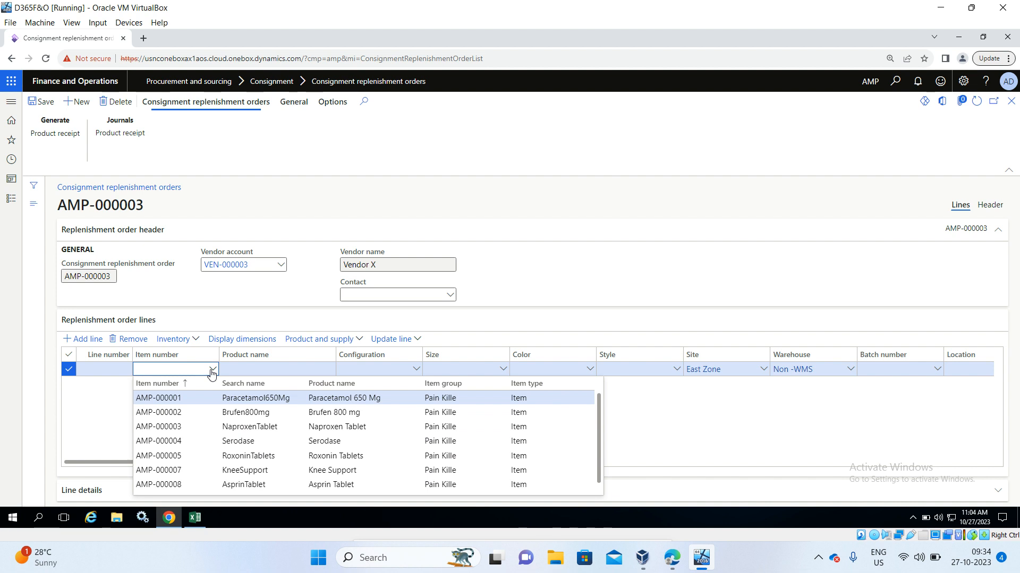
click(234, 427)
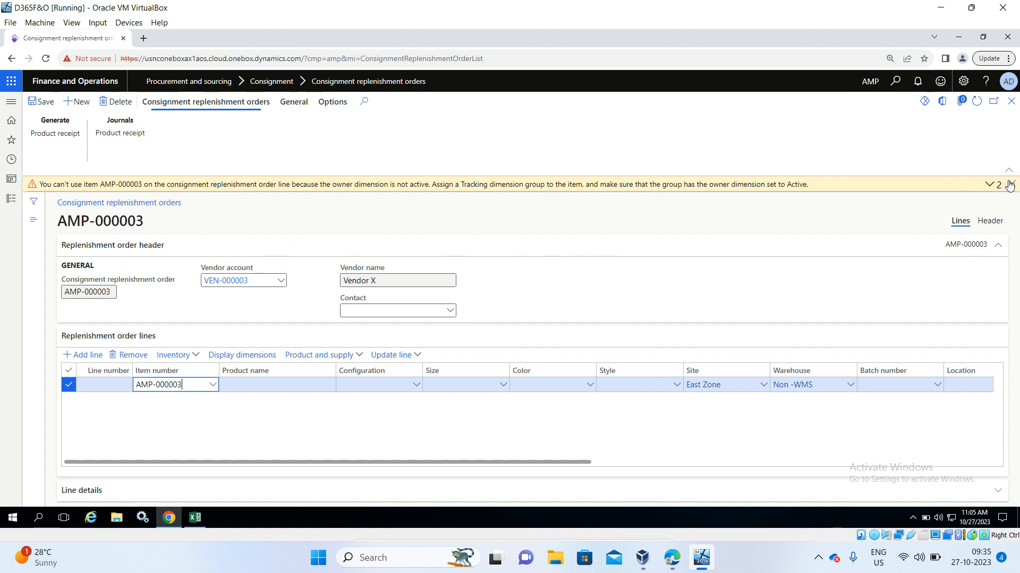
Replace the item on the replenishment order line with AMP-000009, Strepsils.
click(217, 387)
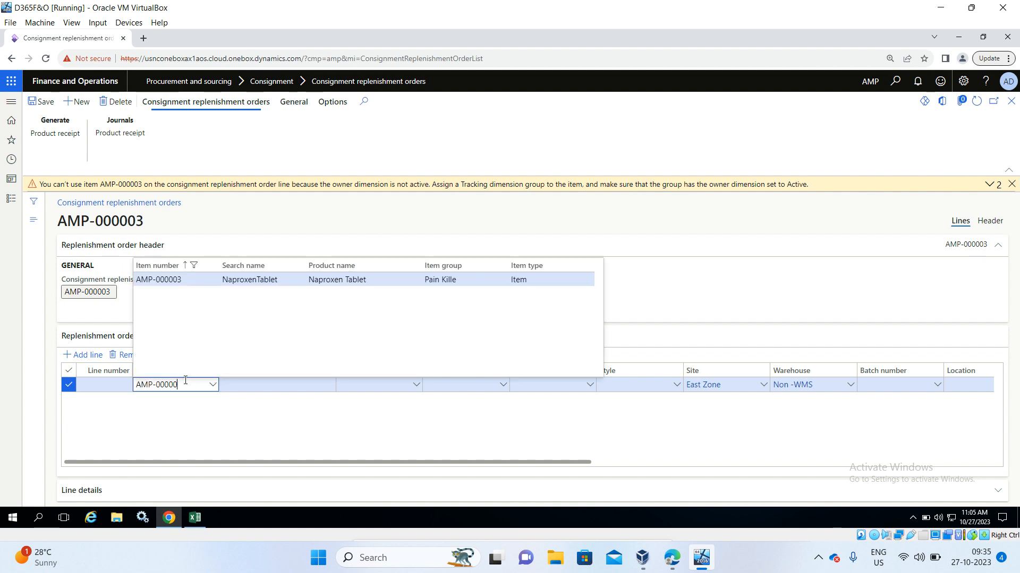
key(BackSpace)
key(BackSpace)
key(BackSpace)
key(BackSpace)
key(BackSpace)
key(BackSpace)
key(BackSpace)
key(BackSpace)
key(BackSpace)
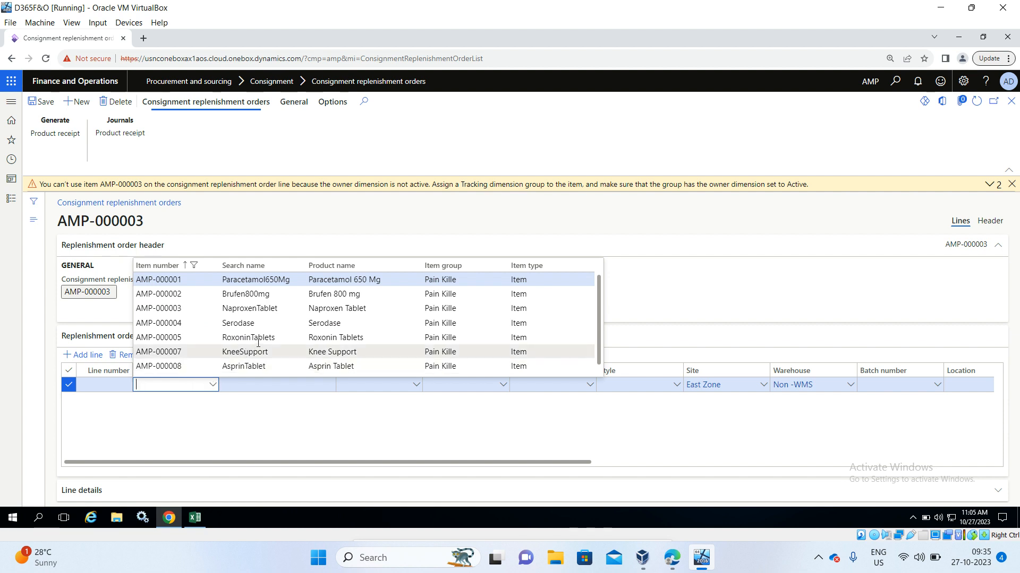
scroll(258, 344, down, 1)
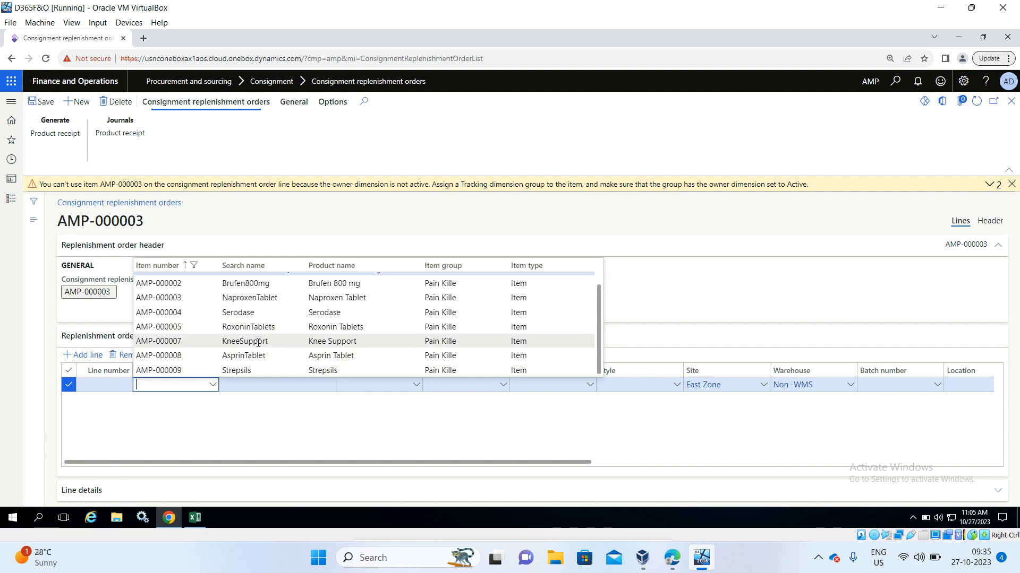
click(245, 370)
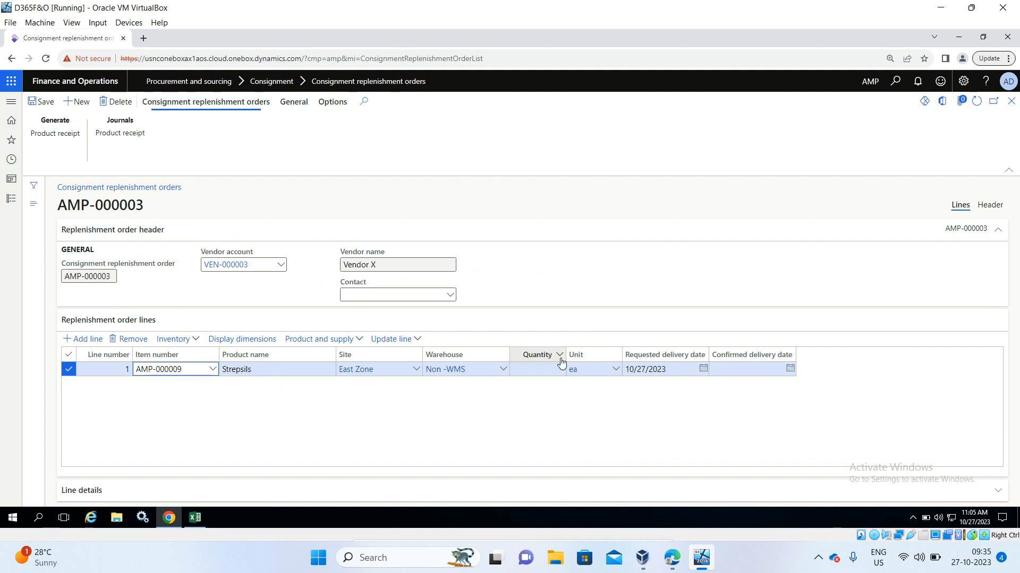
Set the Strepsils line's quantity to 100 and post the order's product receipt with an external product receipt number.
click(551, 372)
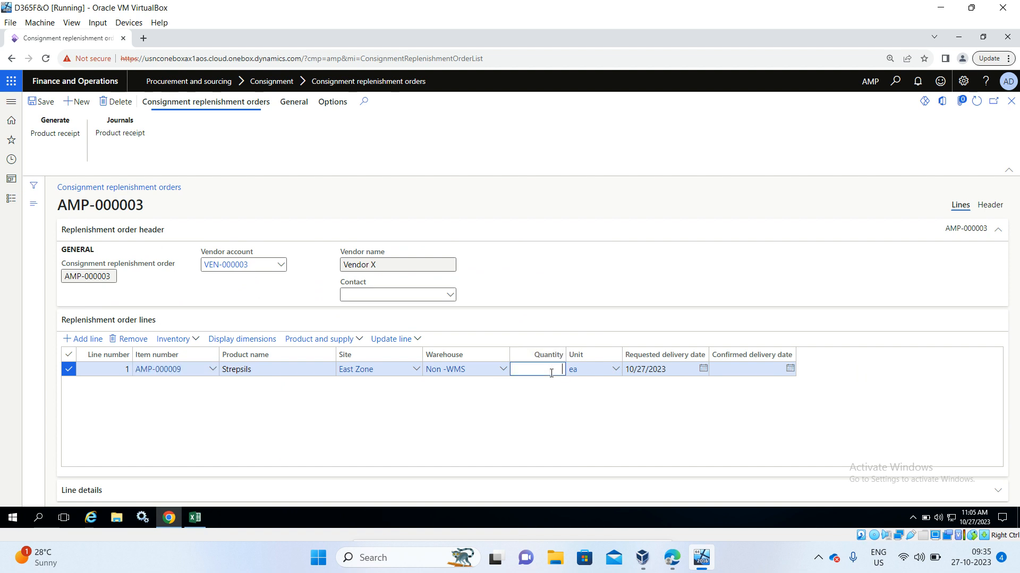
click(552, 415)
click(56, 134)
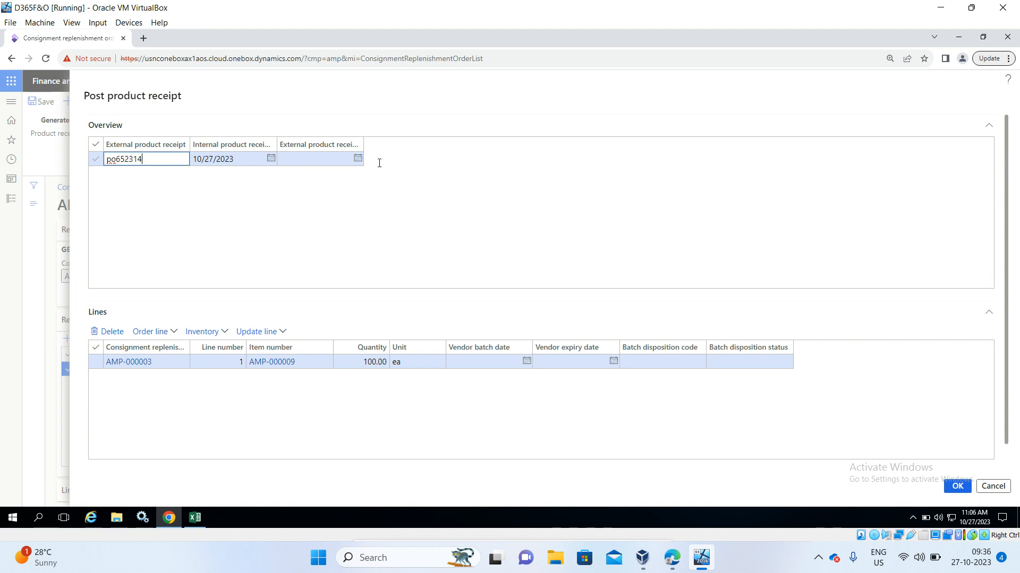
click(955, 487)
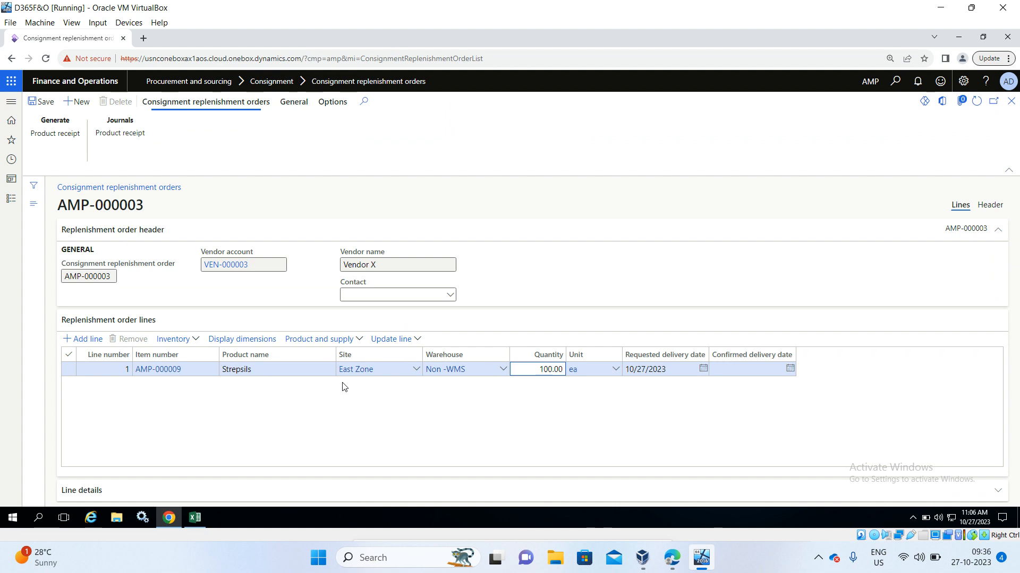
Duplicate the browser tab and open the Released products page of Product information management in it.
right_click(90, 44)
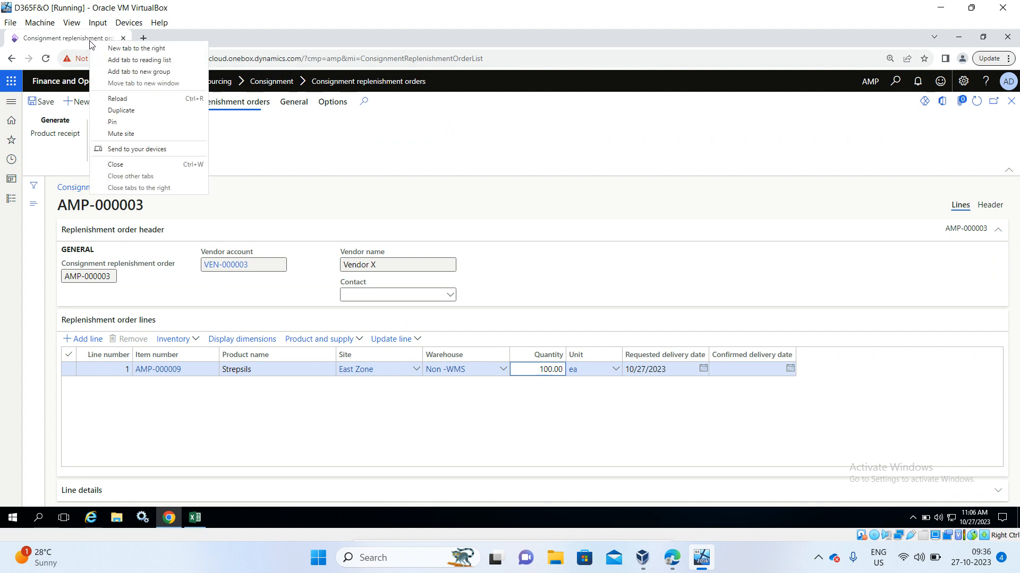
click(117, 110)
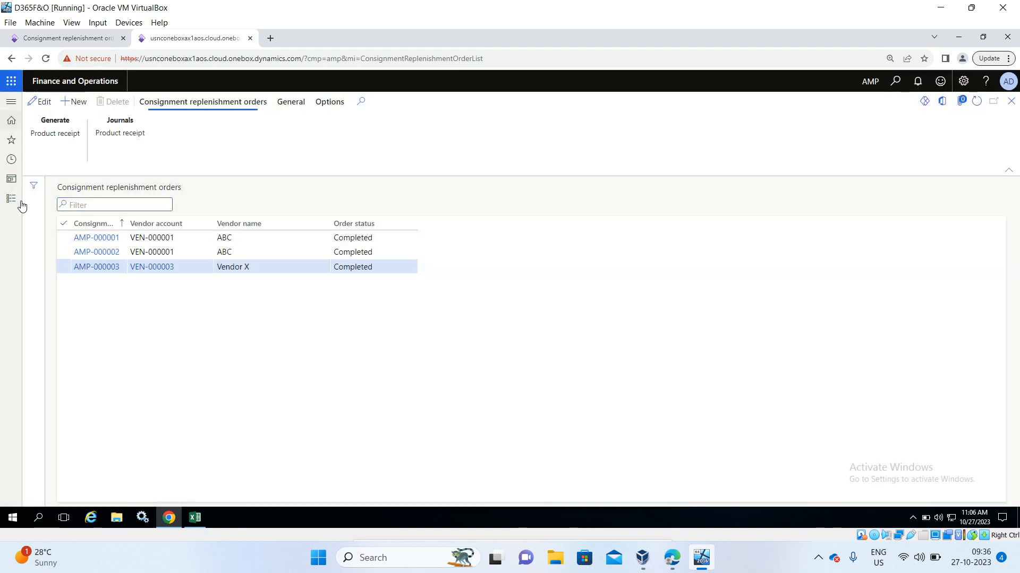
click(15, 200)
scroll(70, 277, down, 5)
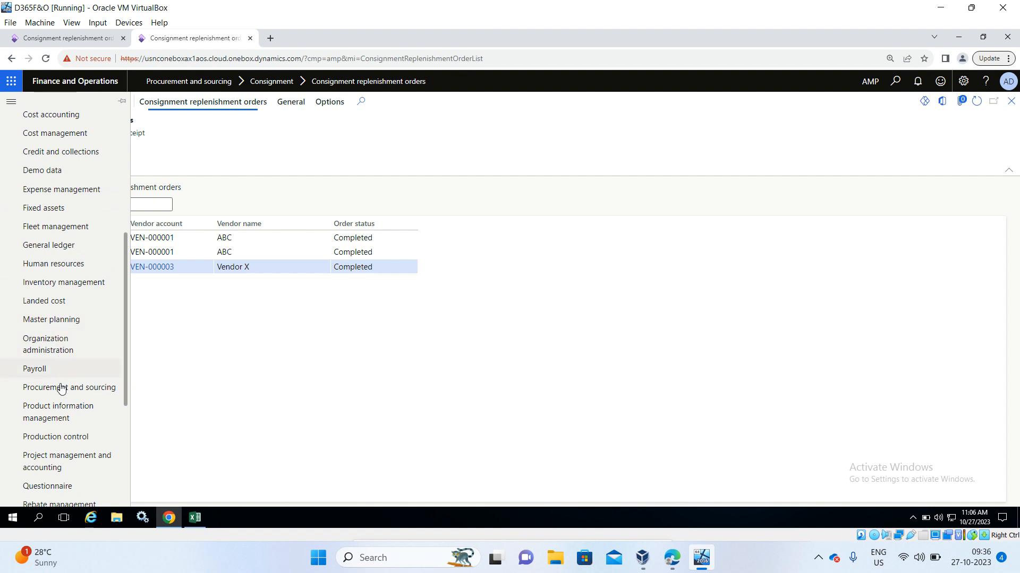
click(61, 411)
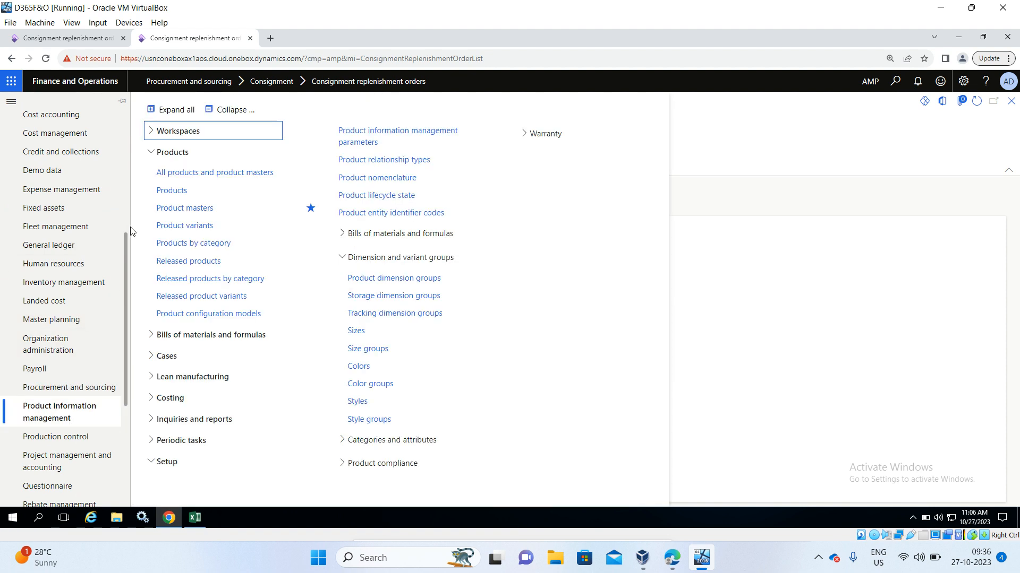
click(179, 263)
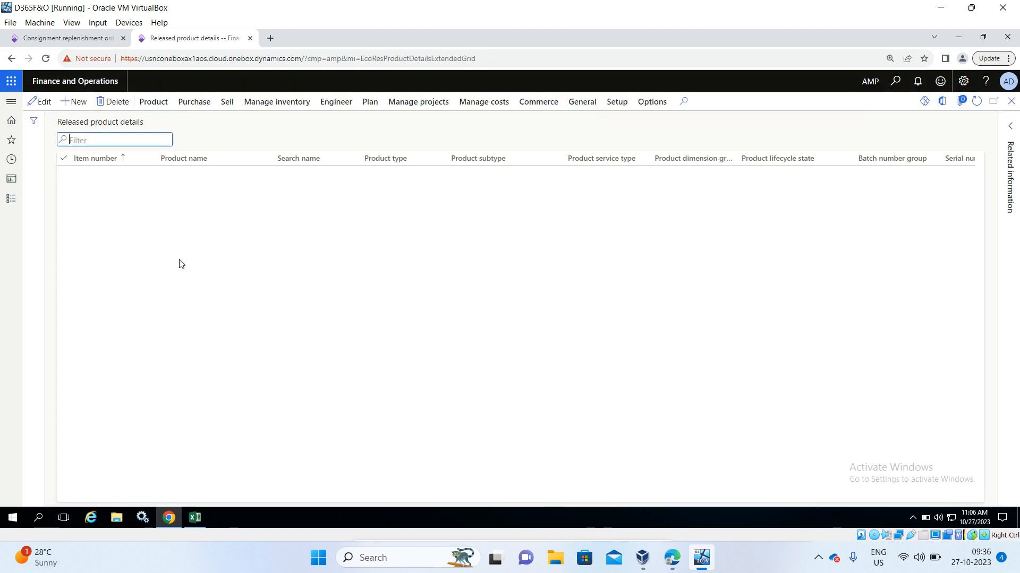
Open the released product AMP-000009, Strepsils, and examine its on-hand inventory and displayed dimensions without changing them.
click(95, 342)
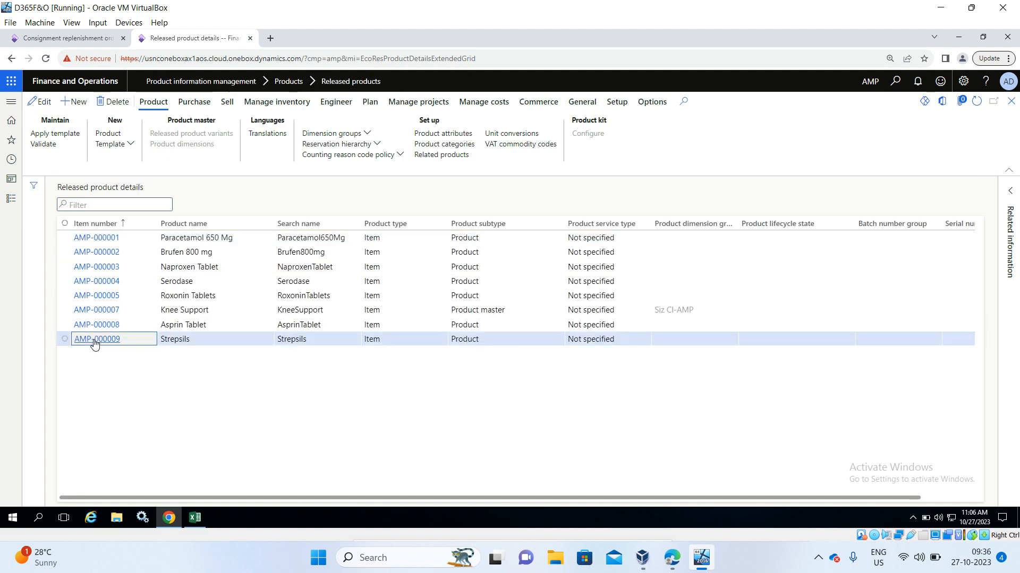
click(247, 102)
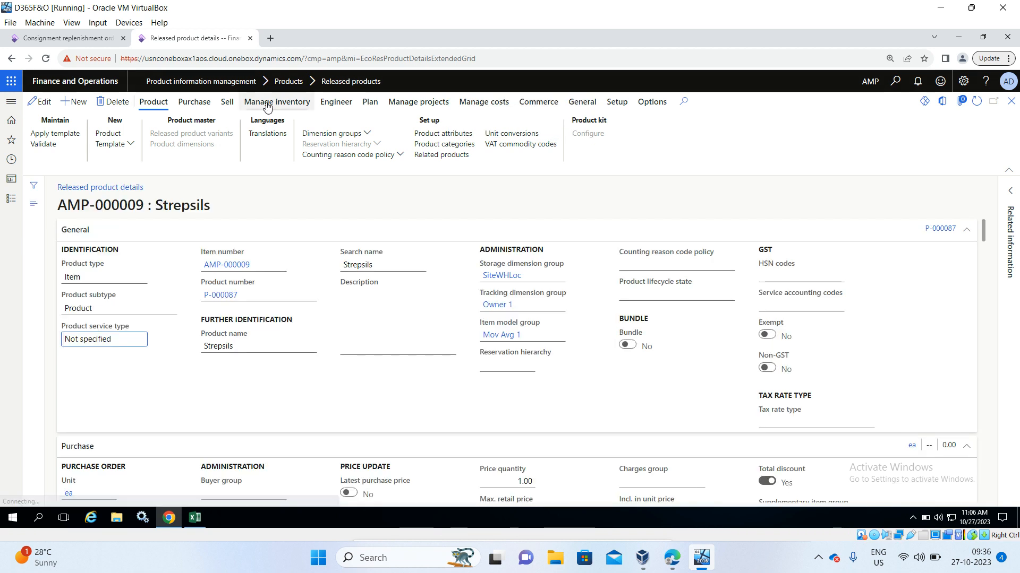
click(267, 104)
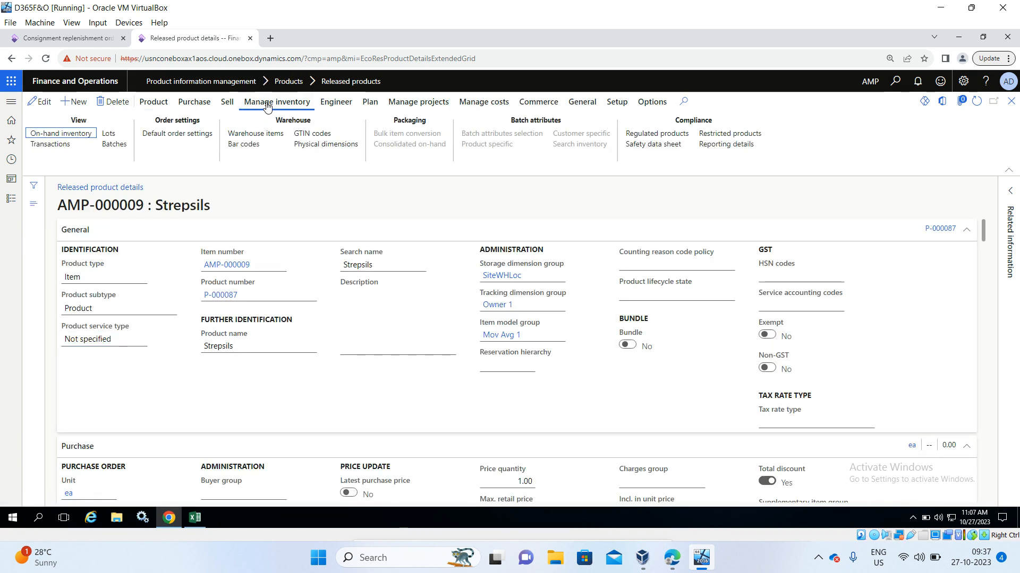
click(81, 137)
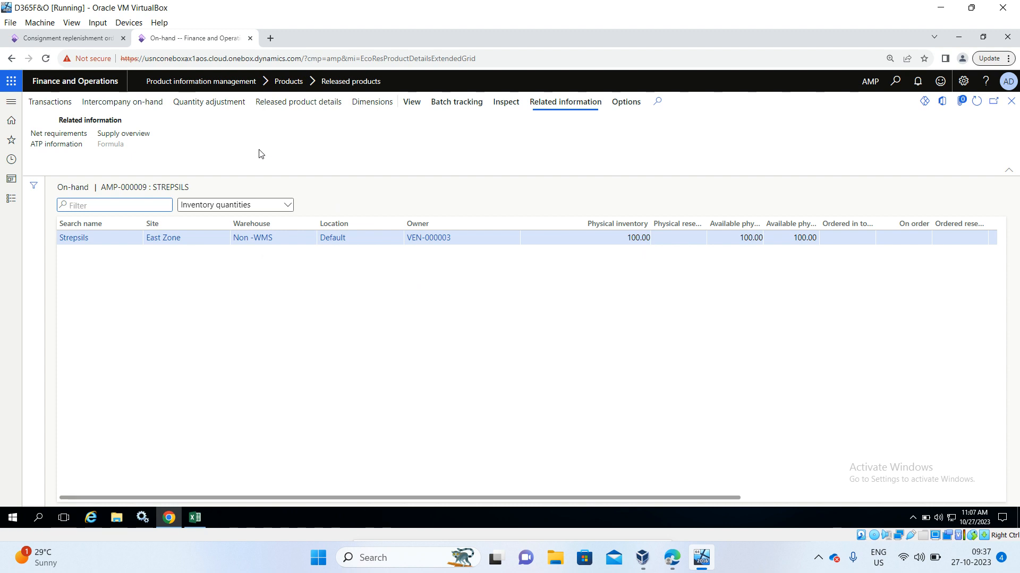
click(374, 105)
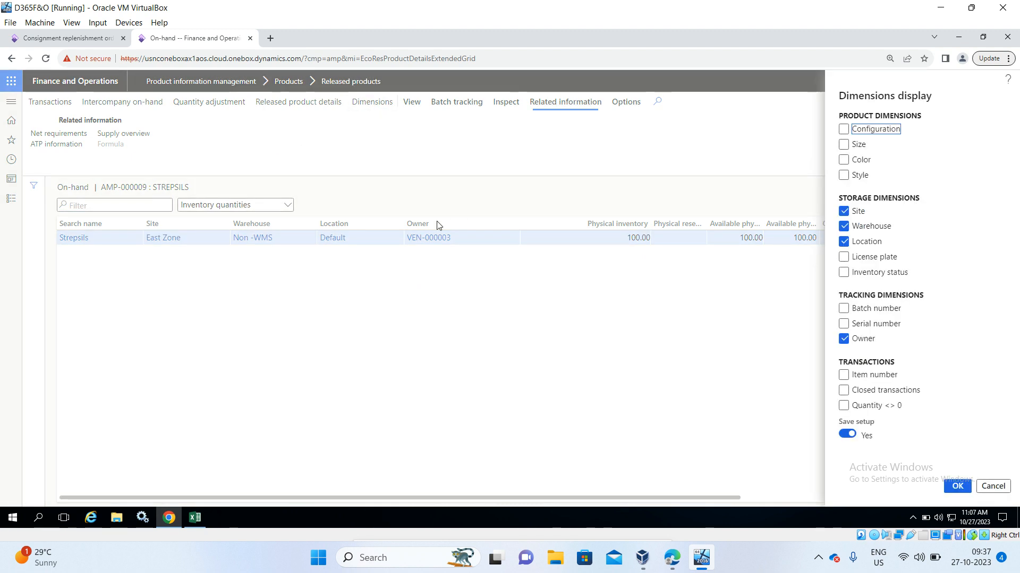
click(993, 486)
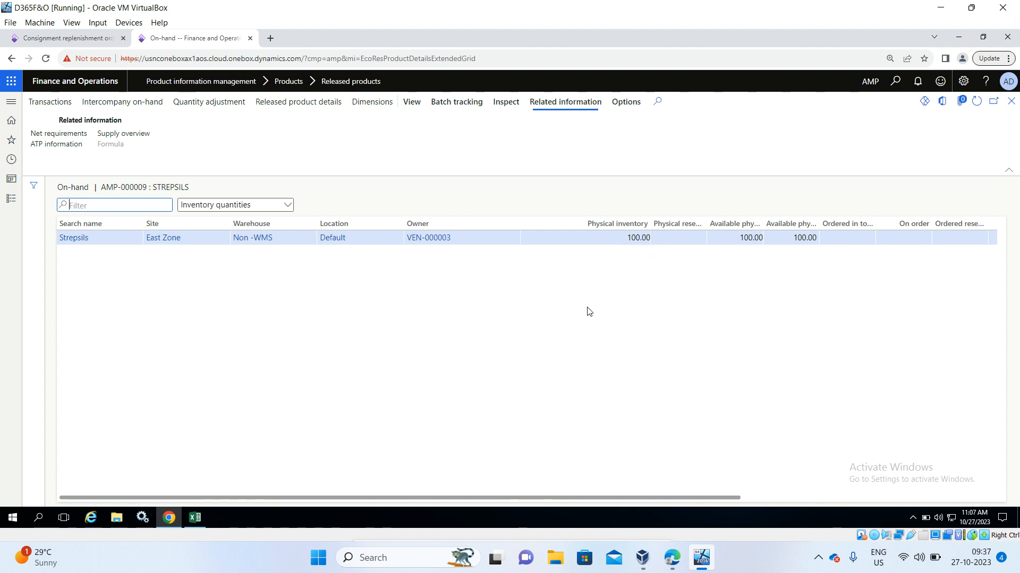
Return to the consignment replenishment order and review the consignment setup checklist in Excel before switching back.
click(77, 40)
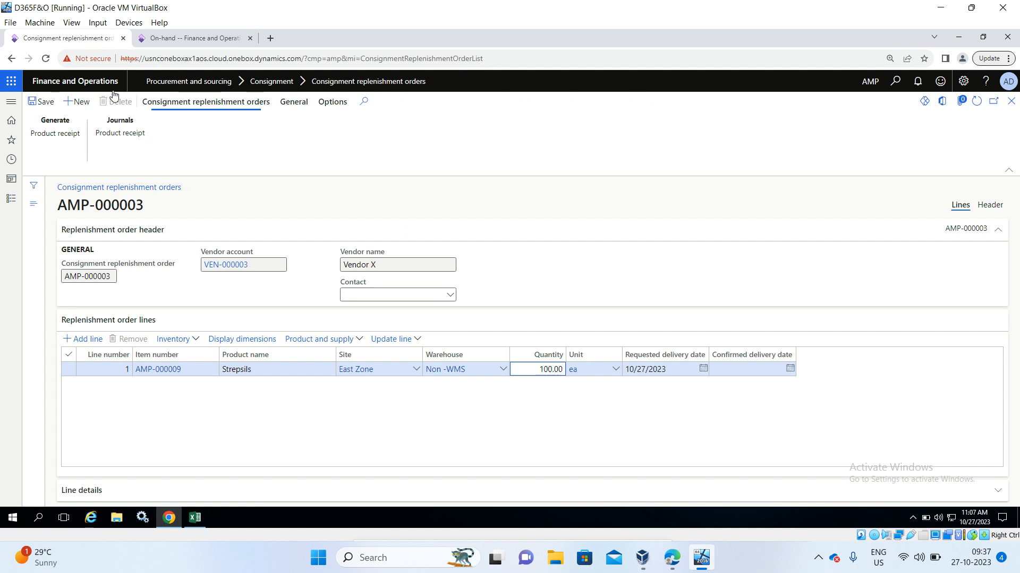
click(194, 518)
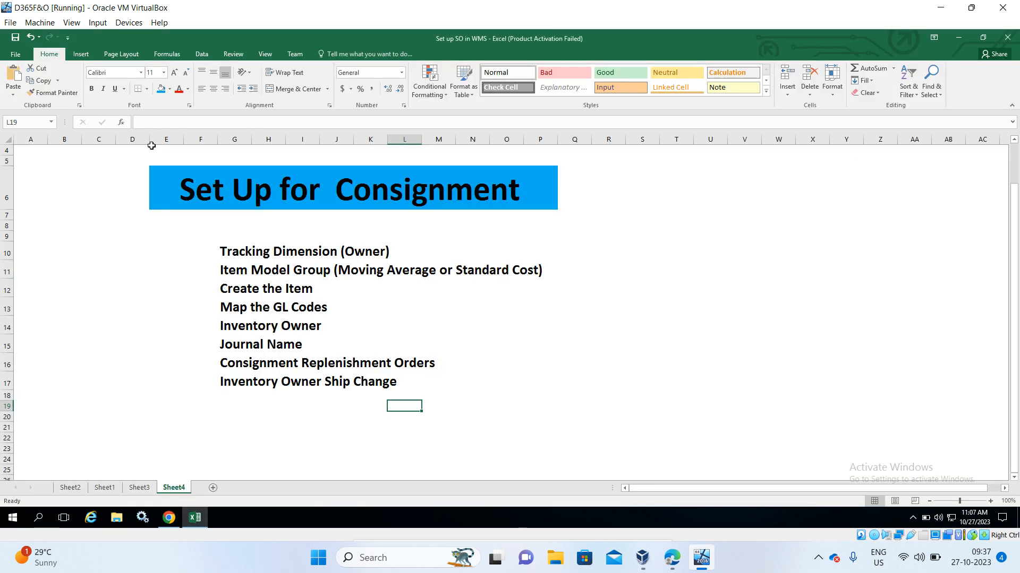
click(374, 413)
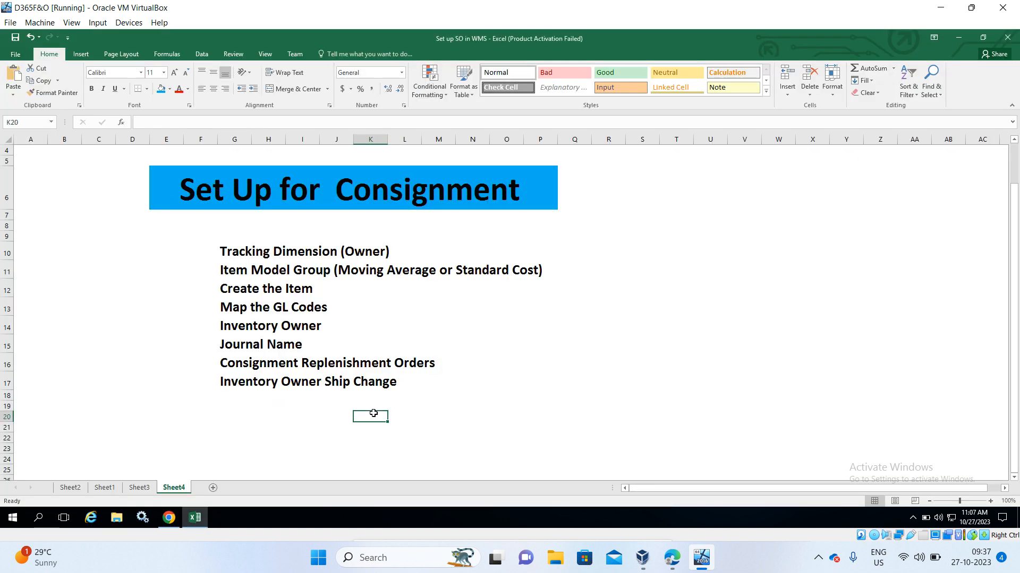
key(alt+Tab)
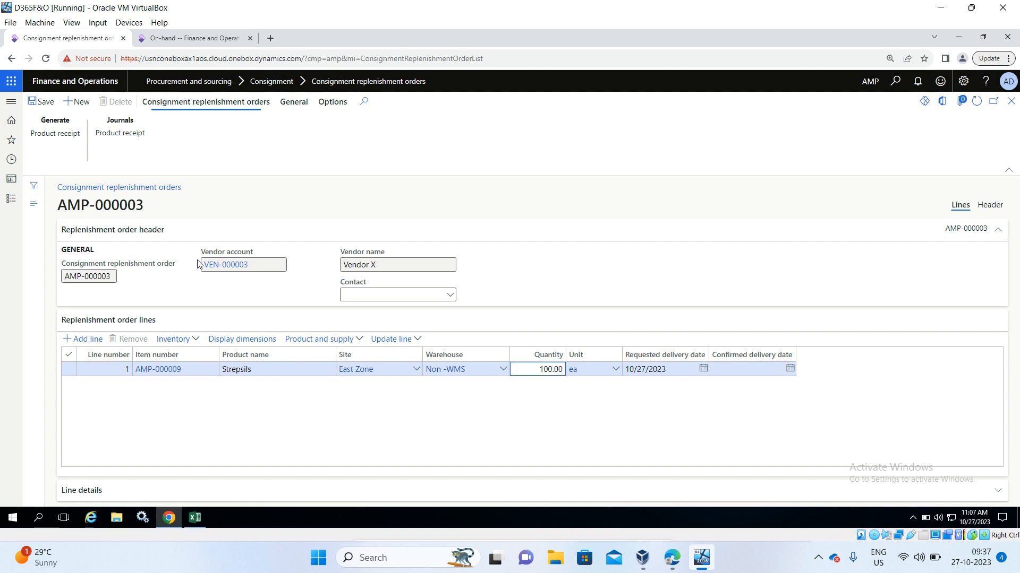
Open the Inventory ownership change page in the Consignment area of Procurement and sourcing.
click(14, 200)
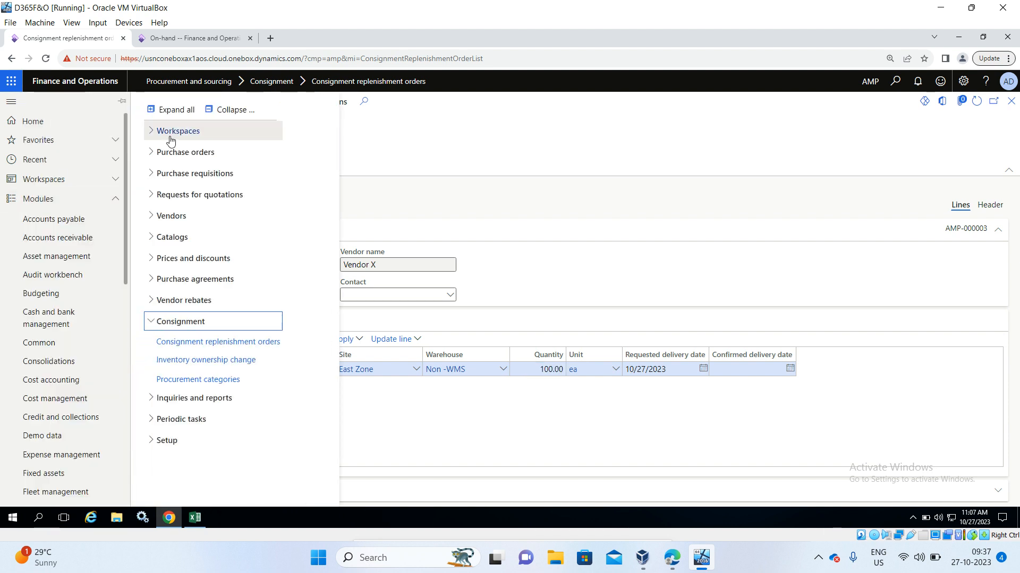
click(228, 110)
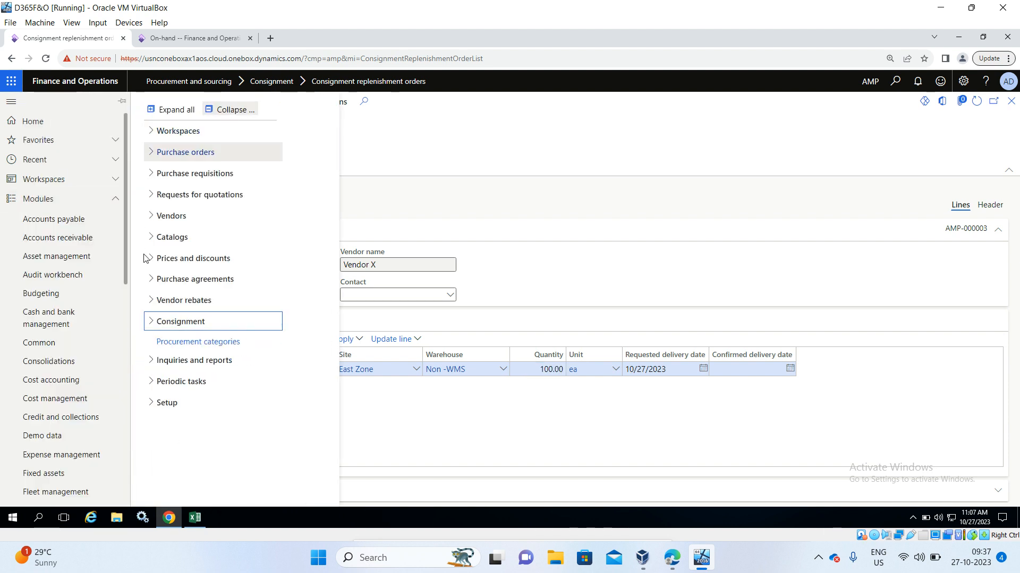
click(150, 323)
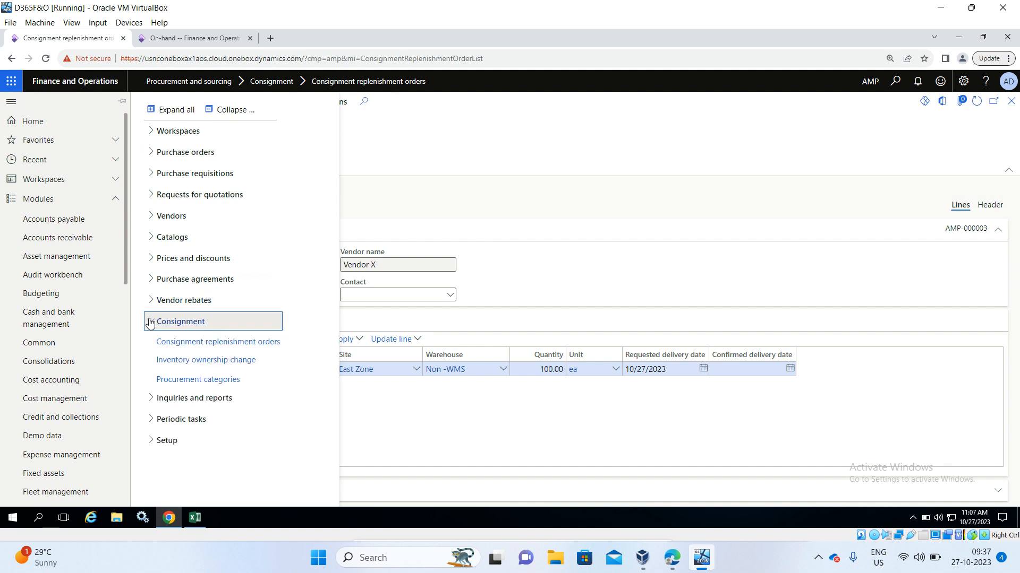
click(186, 360)
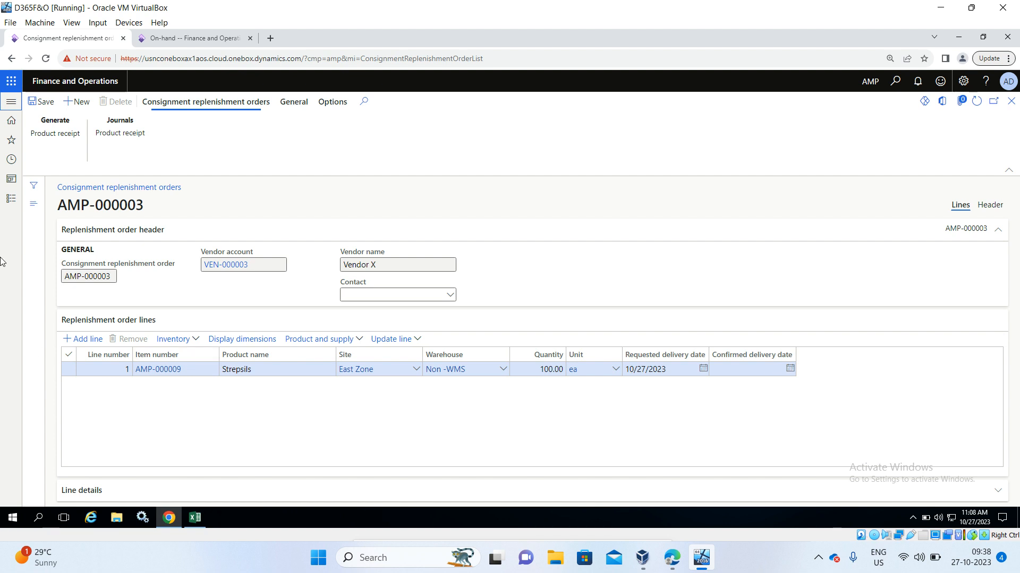
click(196, 522)
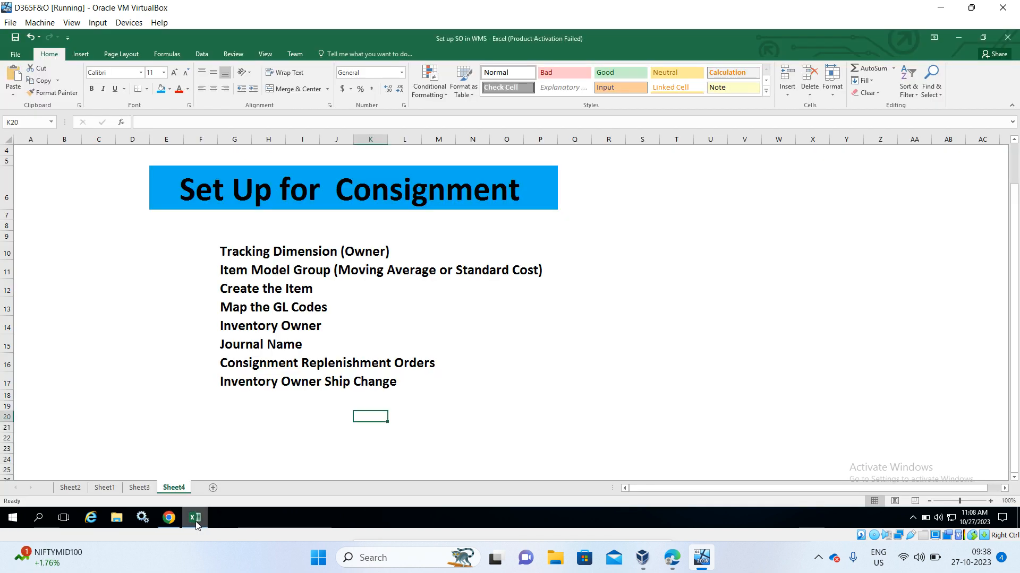
click(168, 519)
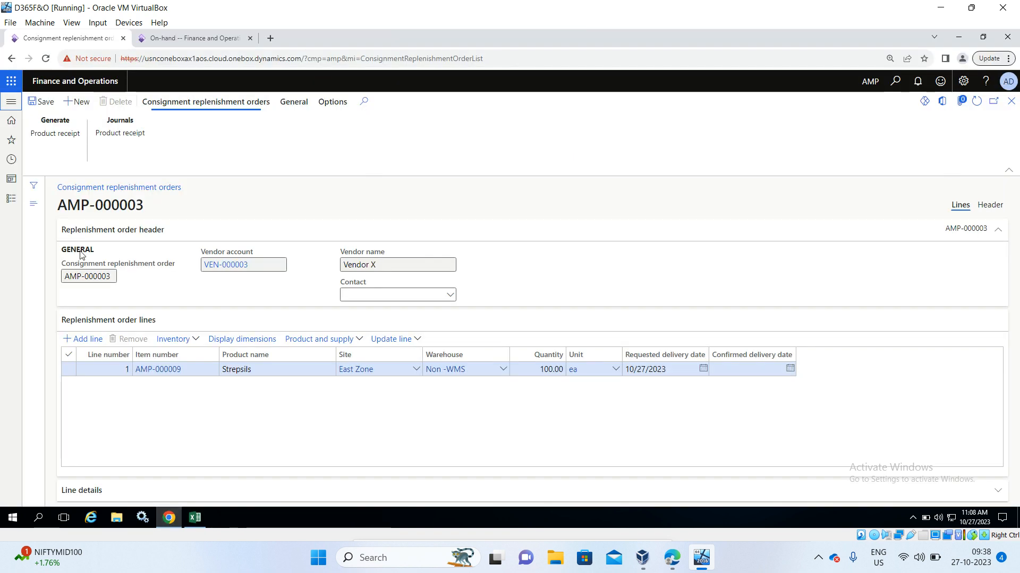
click(14, 203)
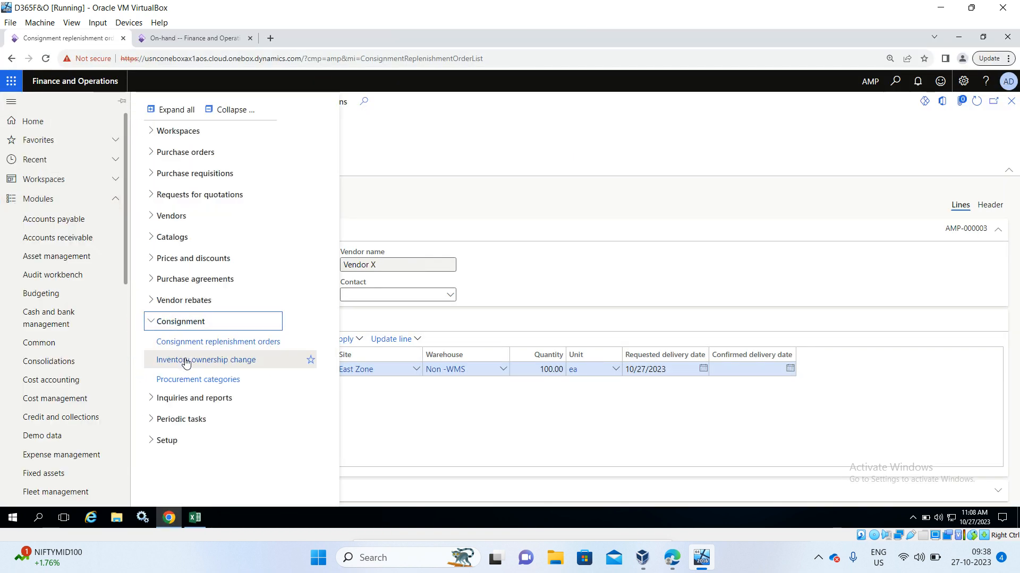
click(186, 361)
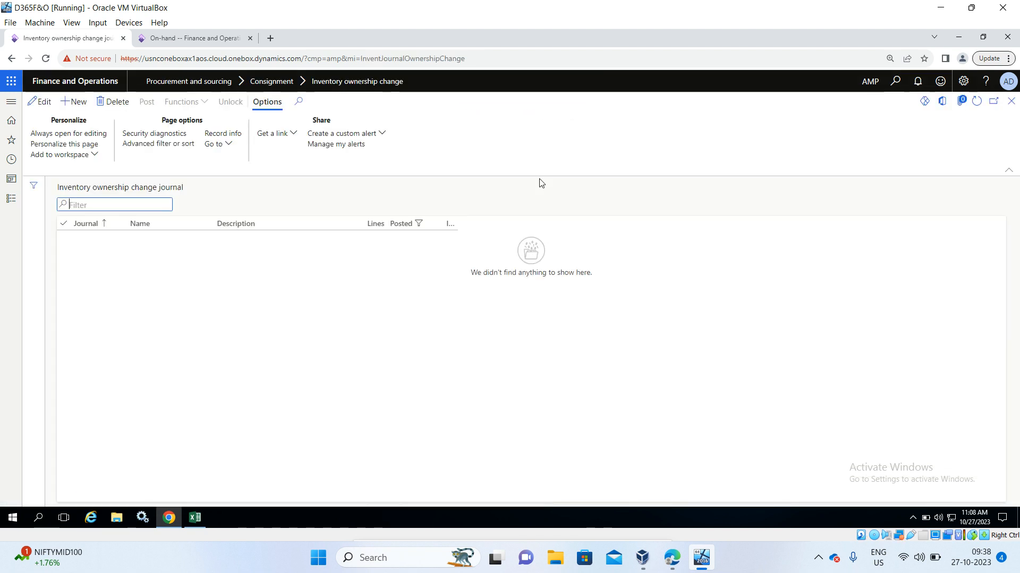
Create an inventory ownership change journal using the journal name Consig jou, Consignment Journal.
click(83, 106)
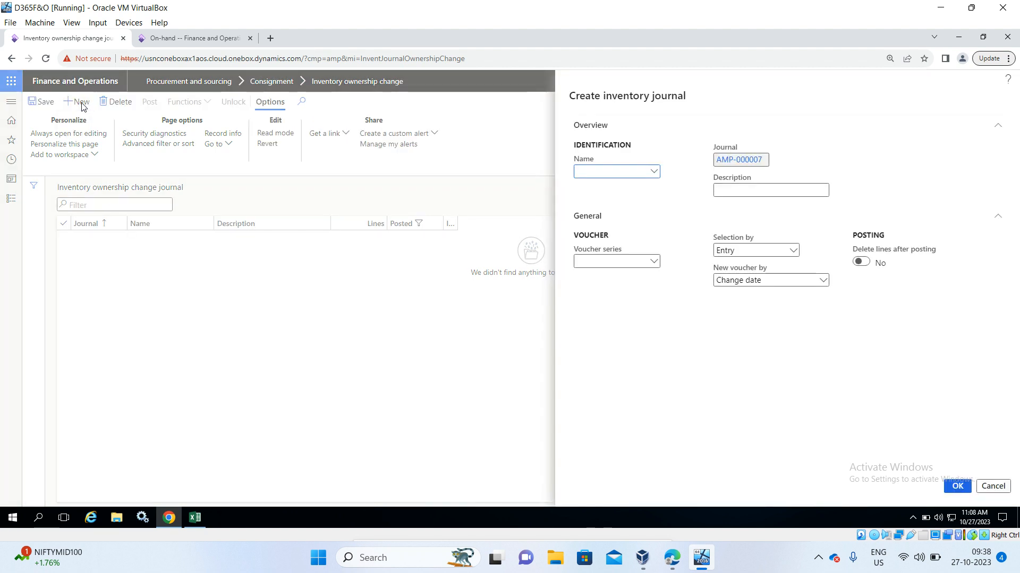
click(654, 171)
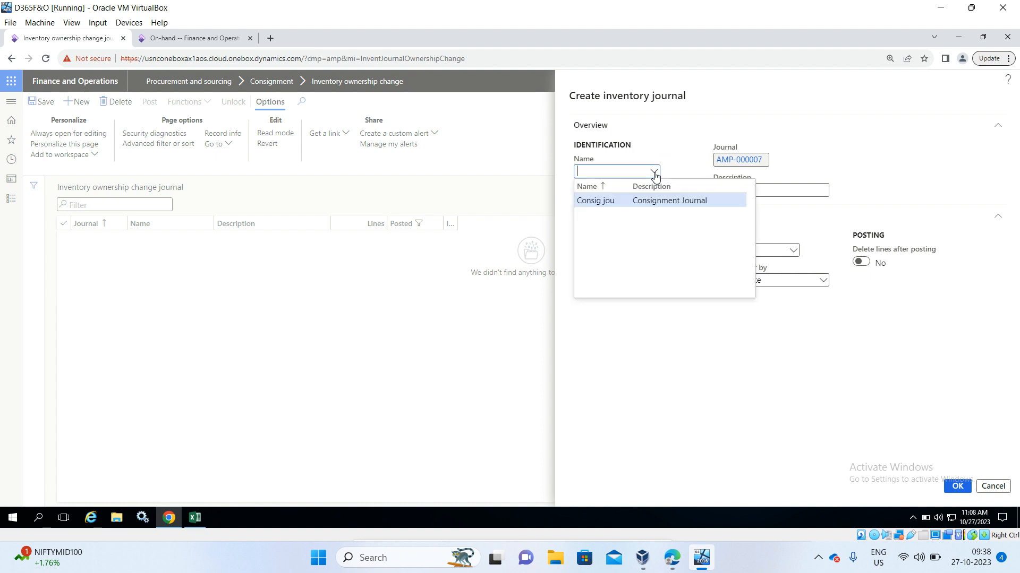
click(653, 200)
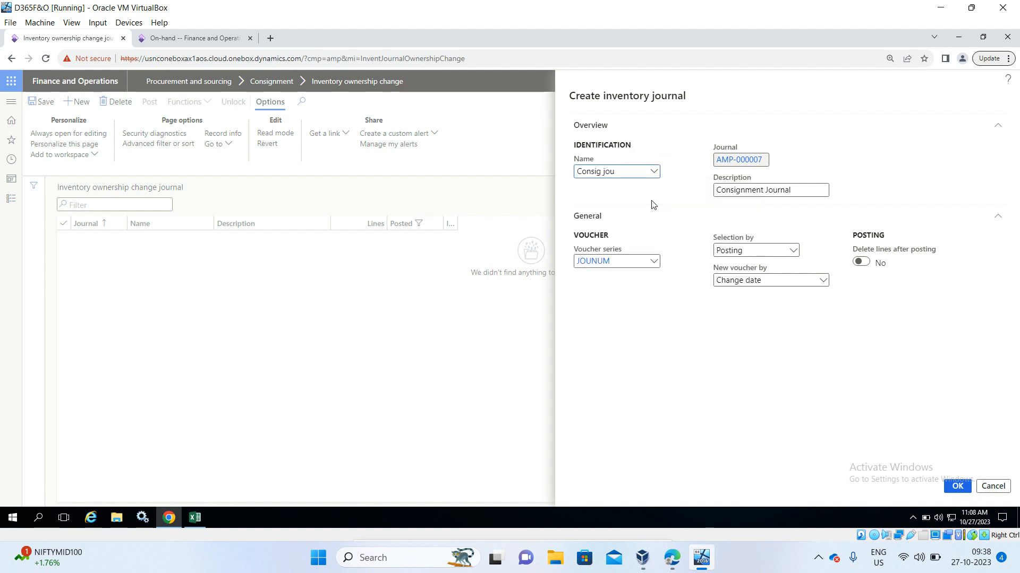
click(956, 489)
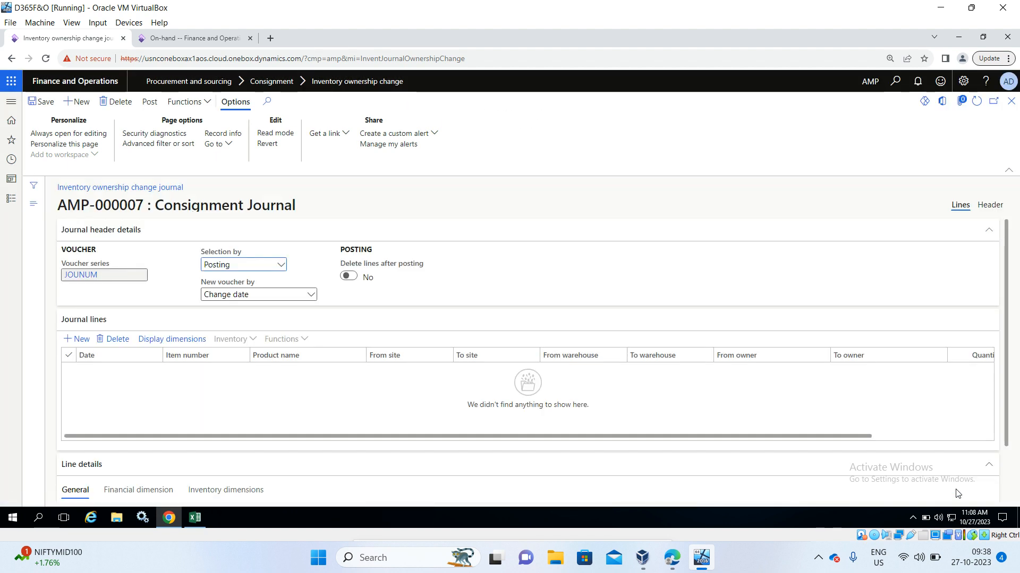
Add a line to the ownership change journal for item AMP-000009, Strepsils.
click(81, 339)
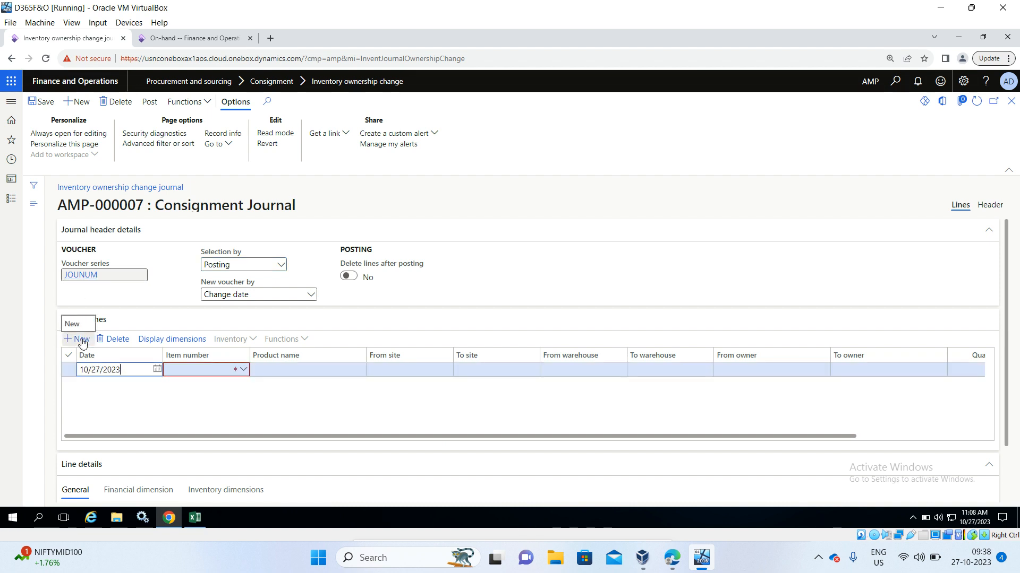
click(244, 376)
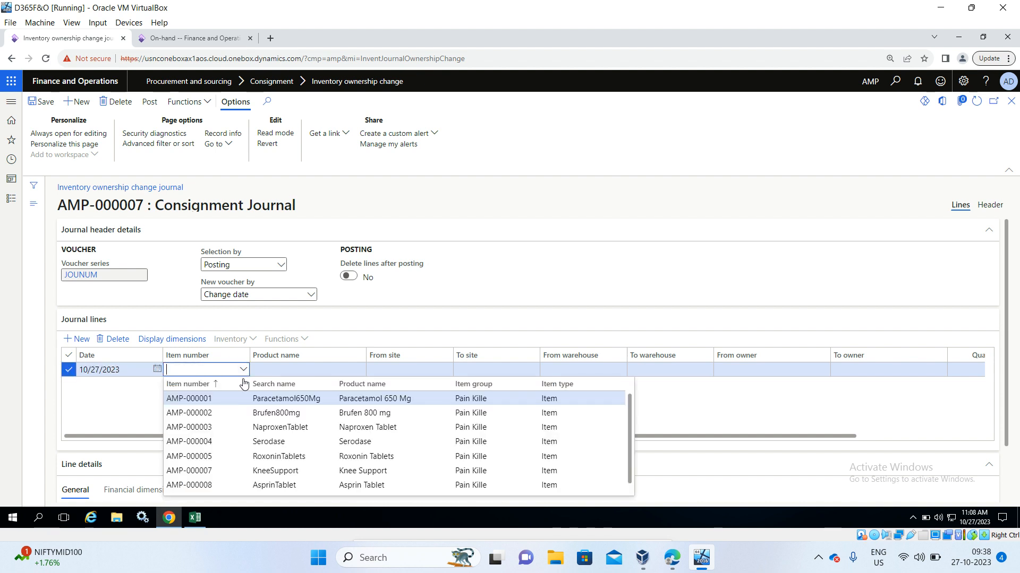
scroll(239, 429, down, 1)
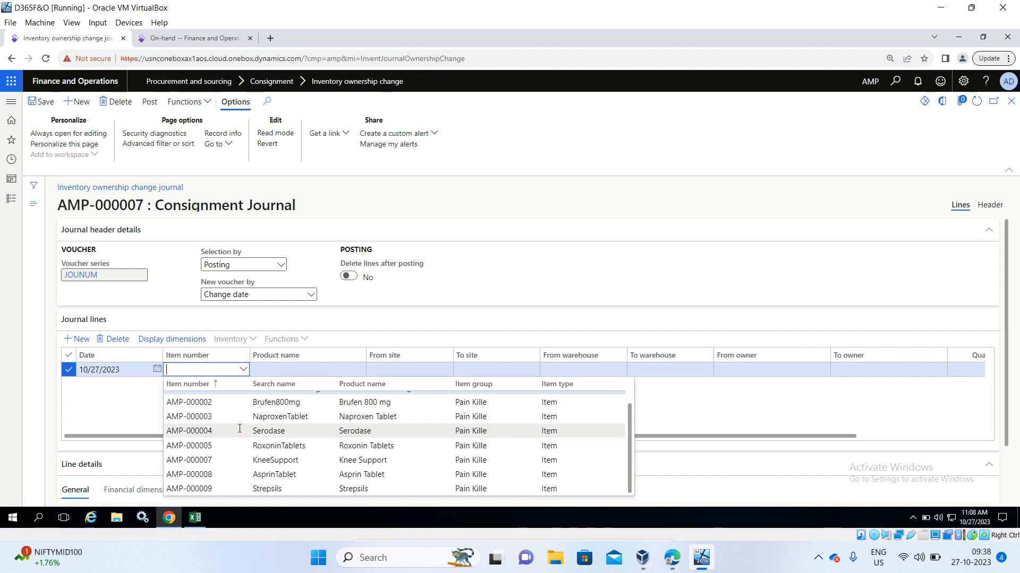
click(267, 489)
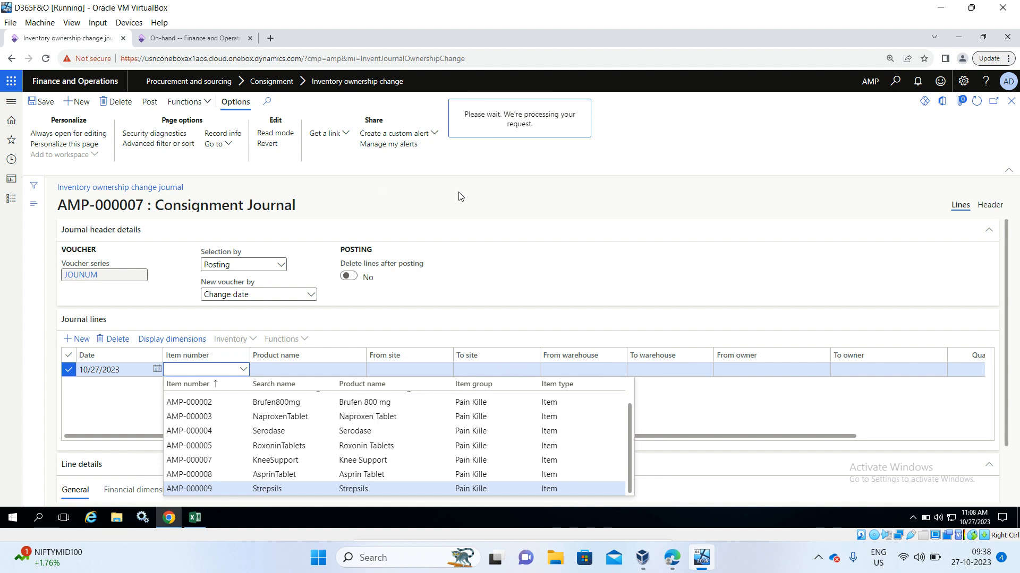
click(315, 490)
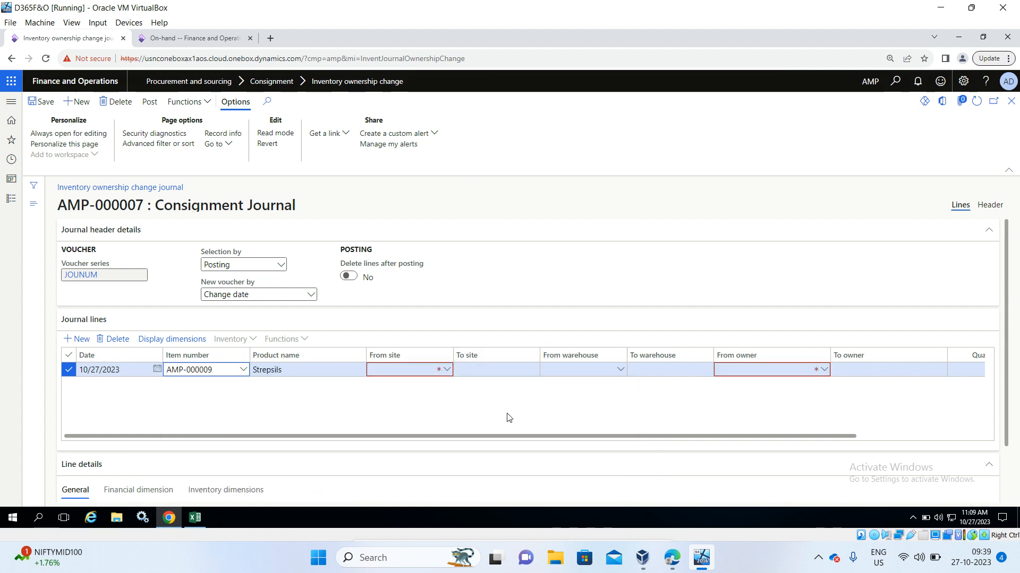
Set the Strepsils journal line's from warehouse to Non -WMS and its from owner to Vendor X.
click(620, 374)
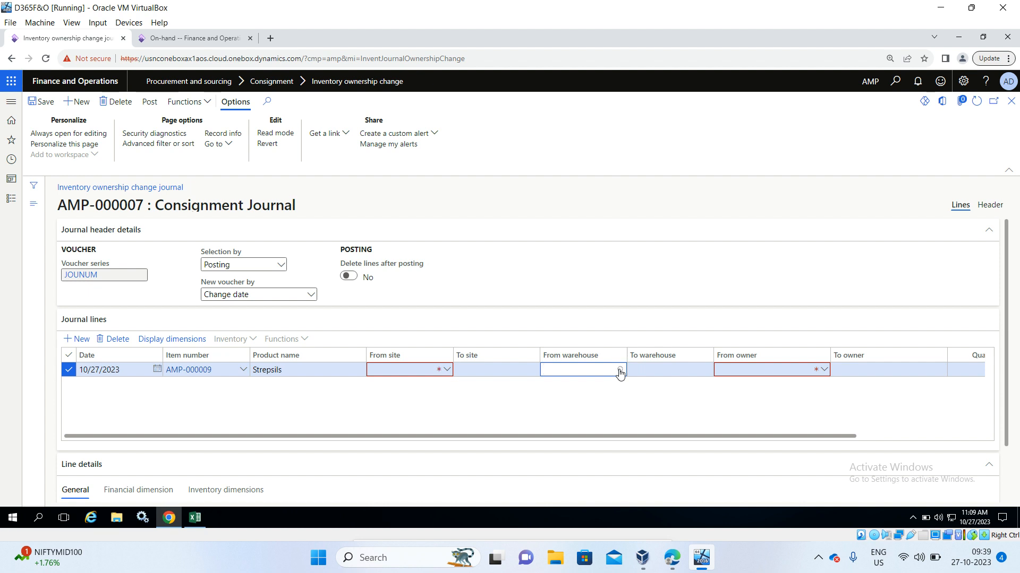
click(620, 372)
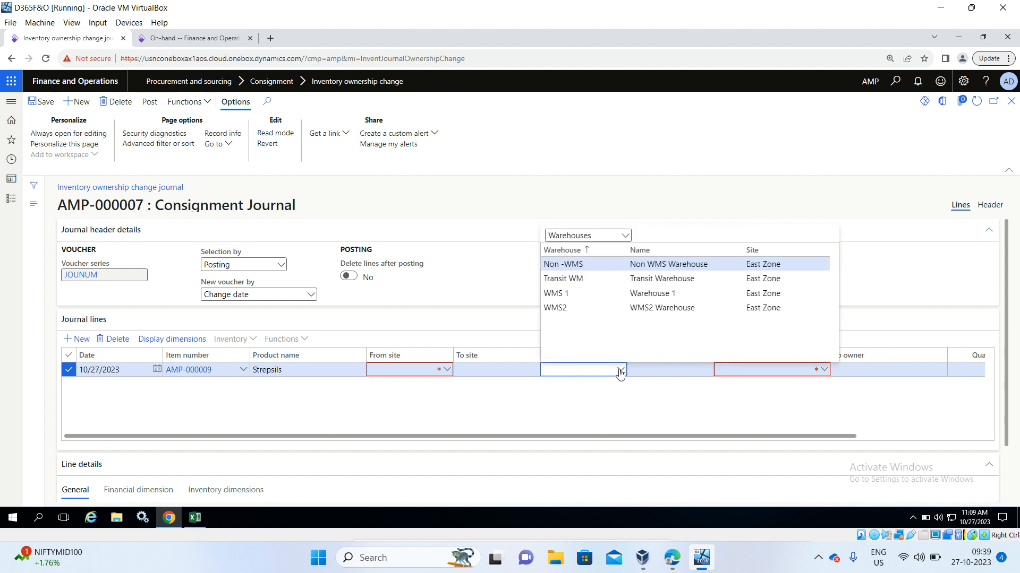
click(655, 262)
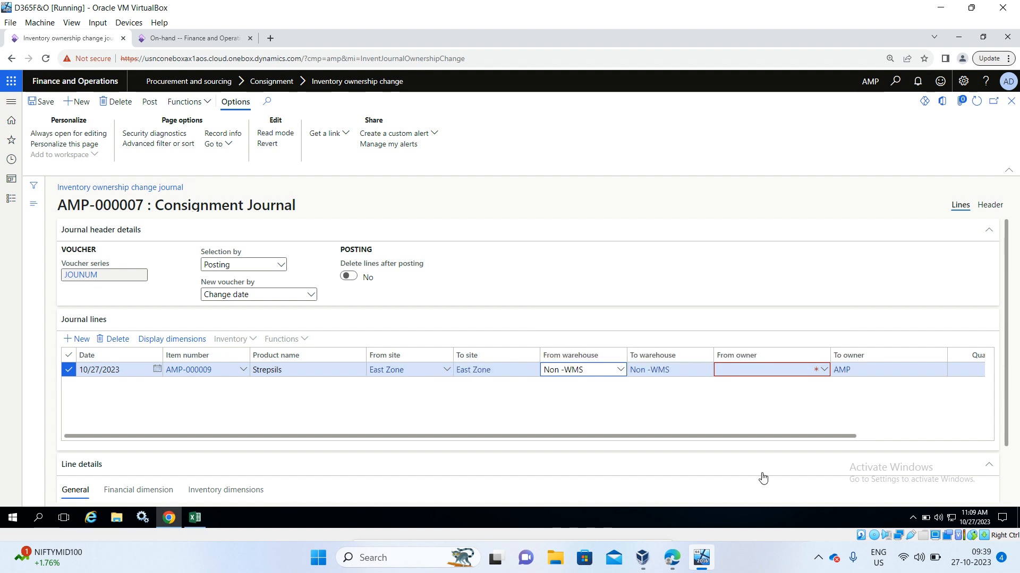
click(829, 373)
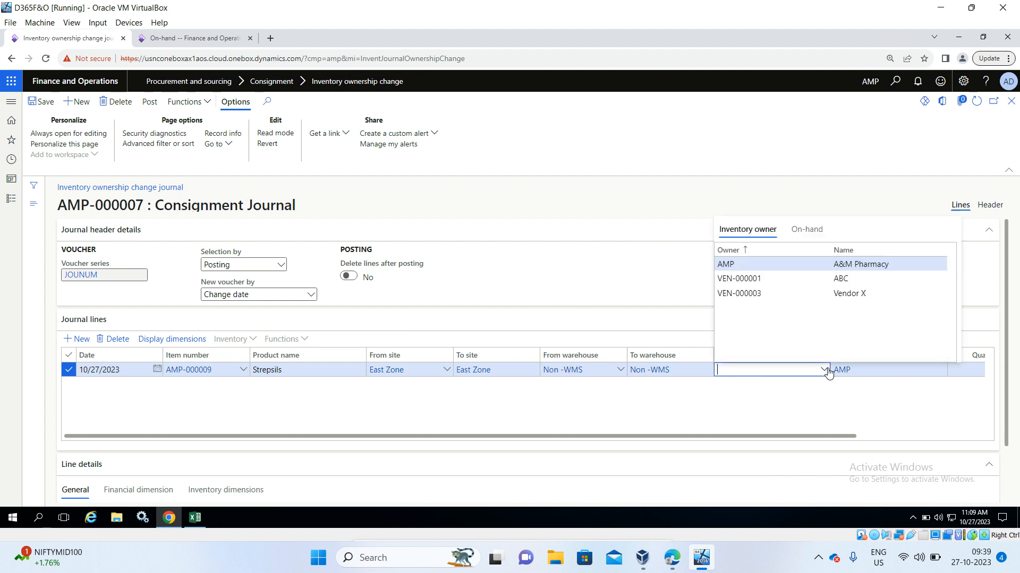
click(806, 295)
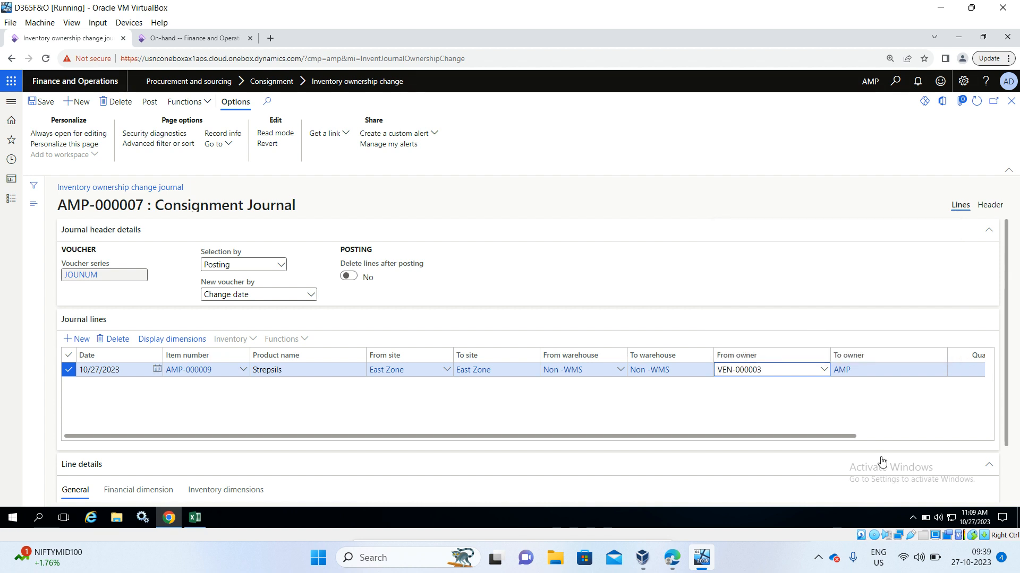
Set the Strepsils journal line's quantity to 20.
click(938, 436)
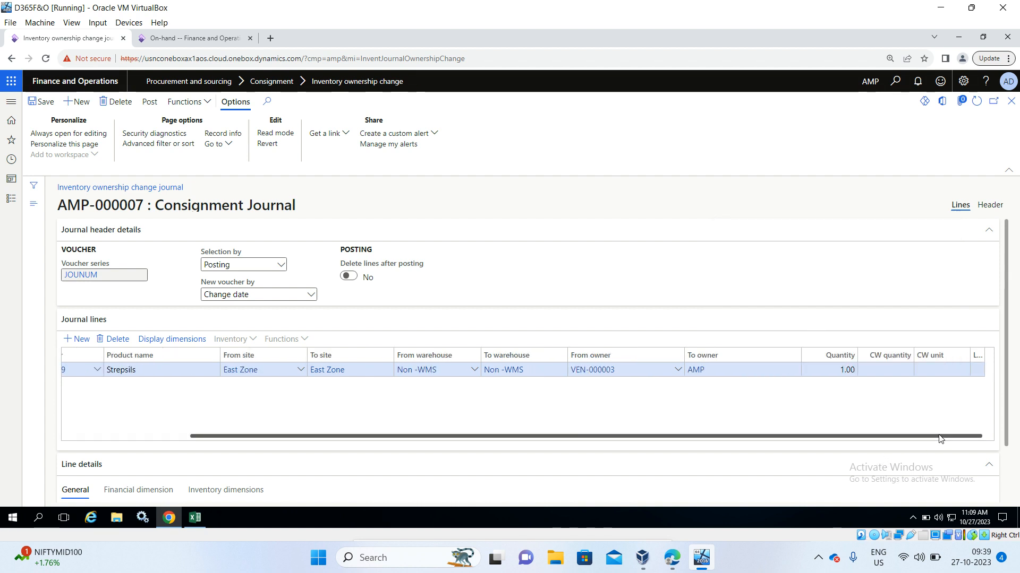
click(855, 370)
key(BackSpace)
key(BackSpace)
key(BackSpace)
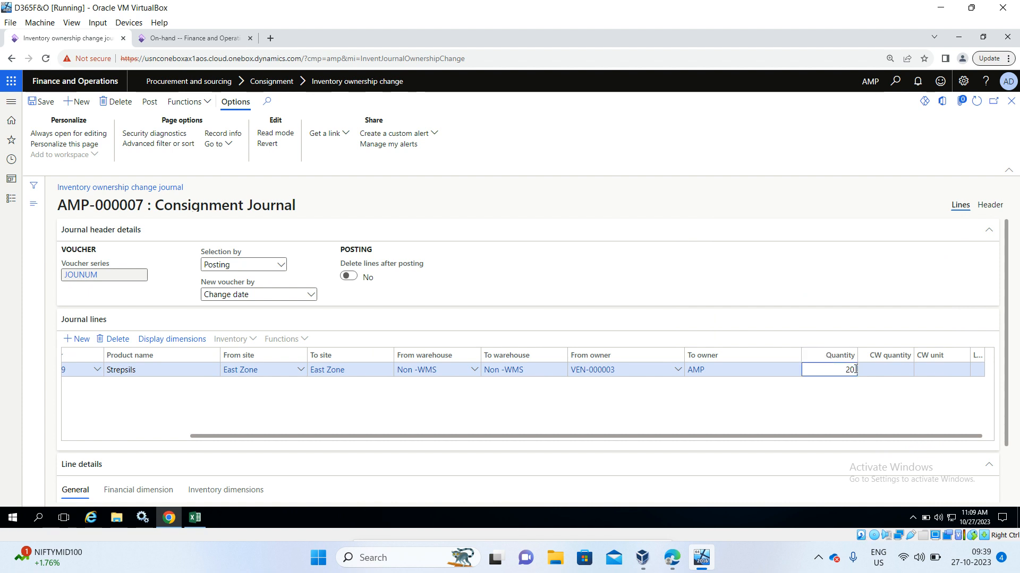
click(760, 409)
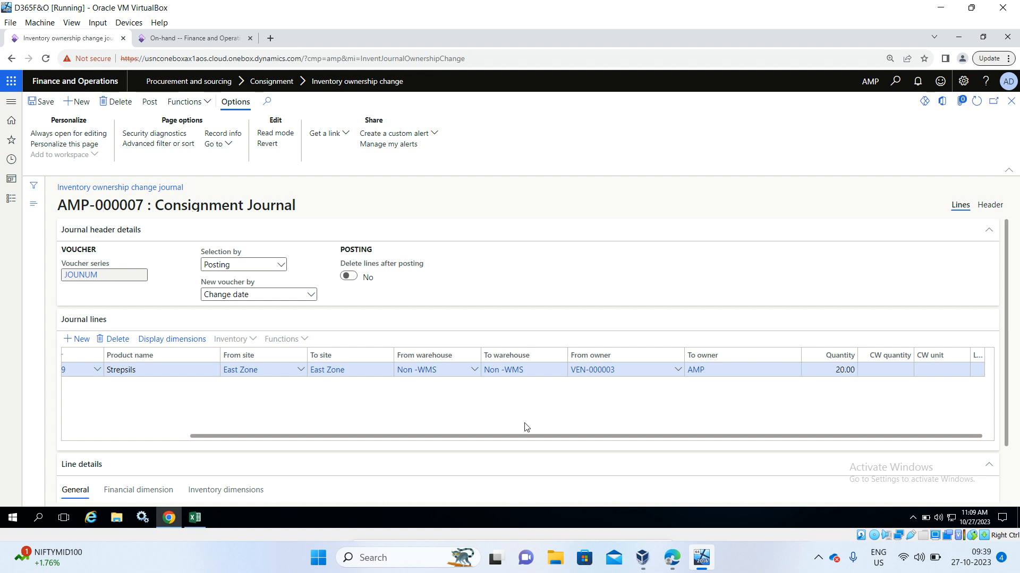
Save the Strepsils ownership change journal and post it without transferring posting errors to a new journal.
click(82, 438)
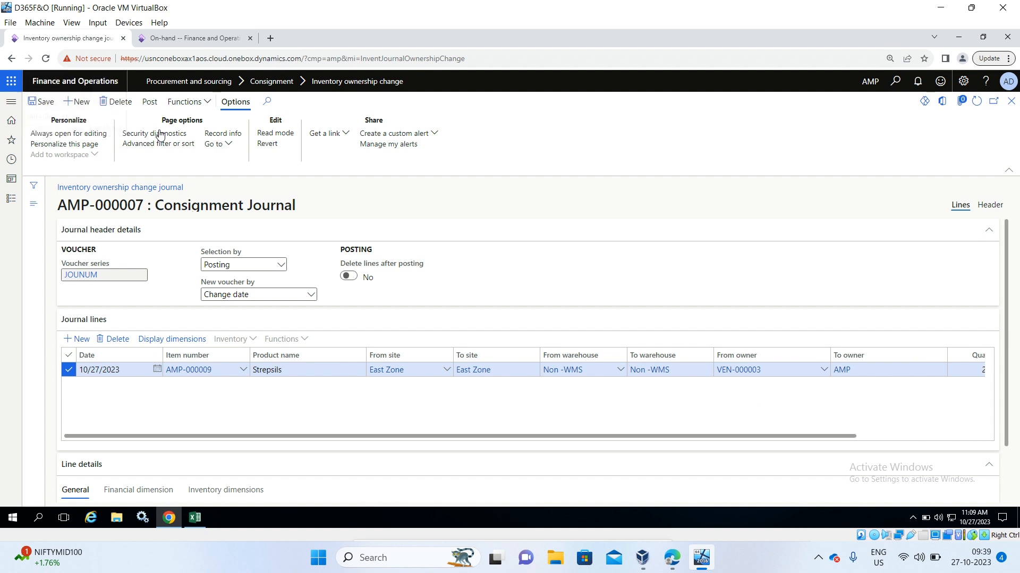
click(48, 104)
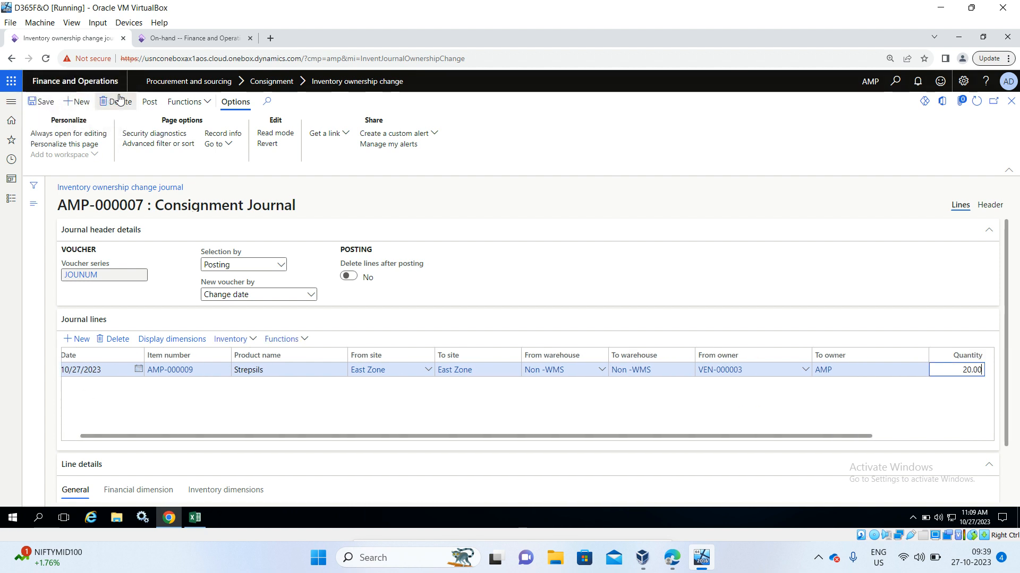
click(150, 103)
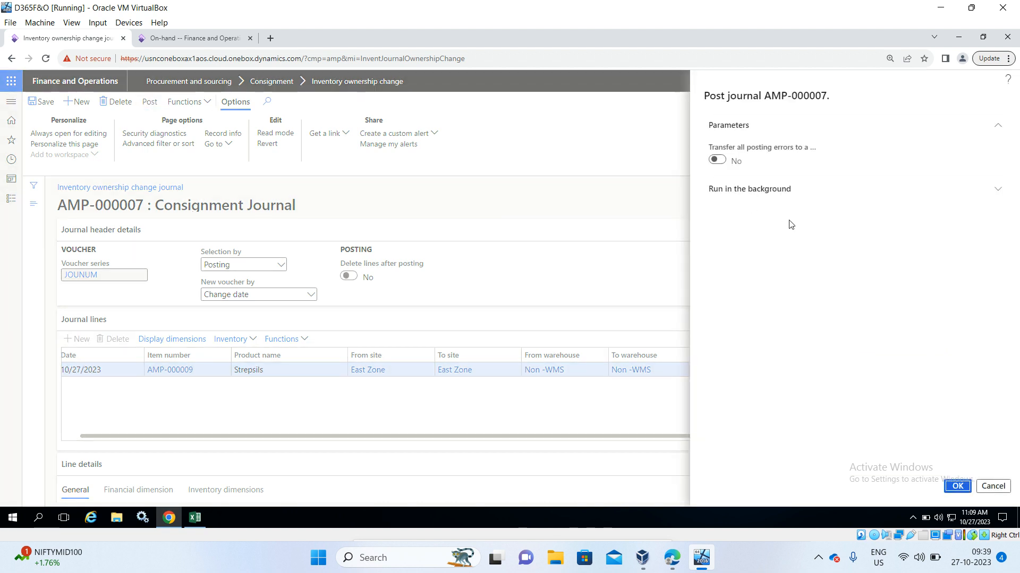
click(951, 488)
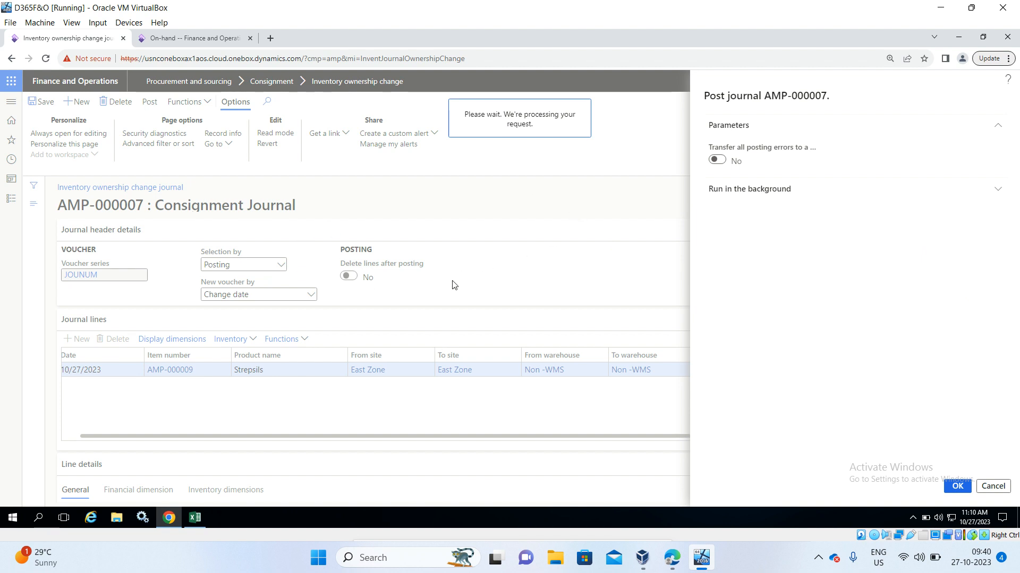
Review the posting message details of the ownership change journal, including the automatic purchase creation, and collapse the journal header details.
click(186, 39)
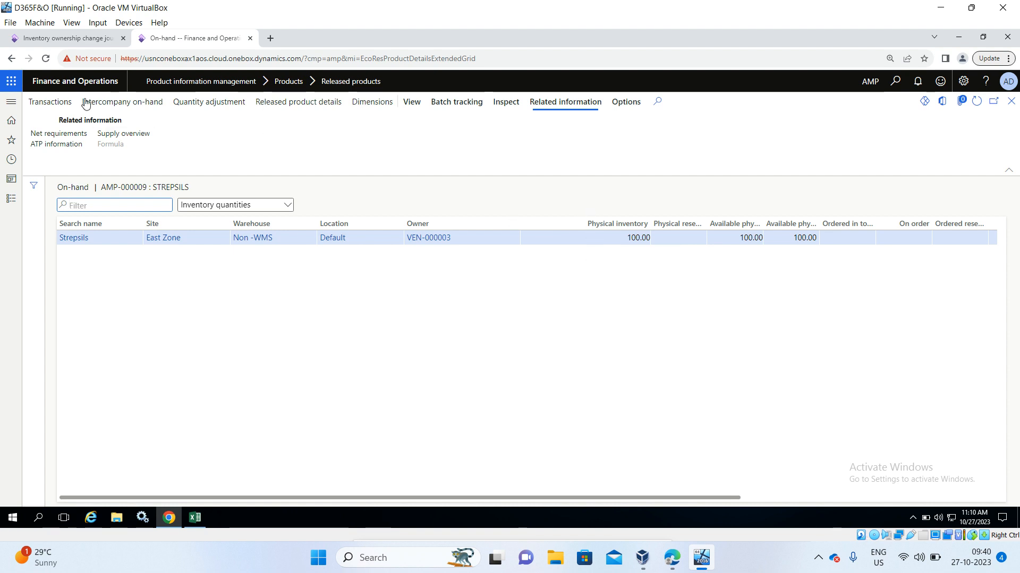
click(104, 43)
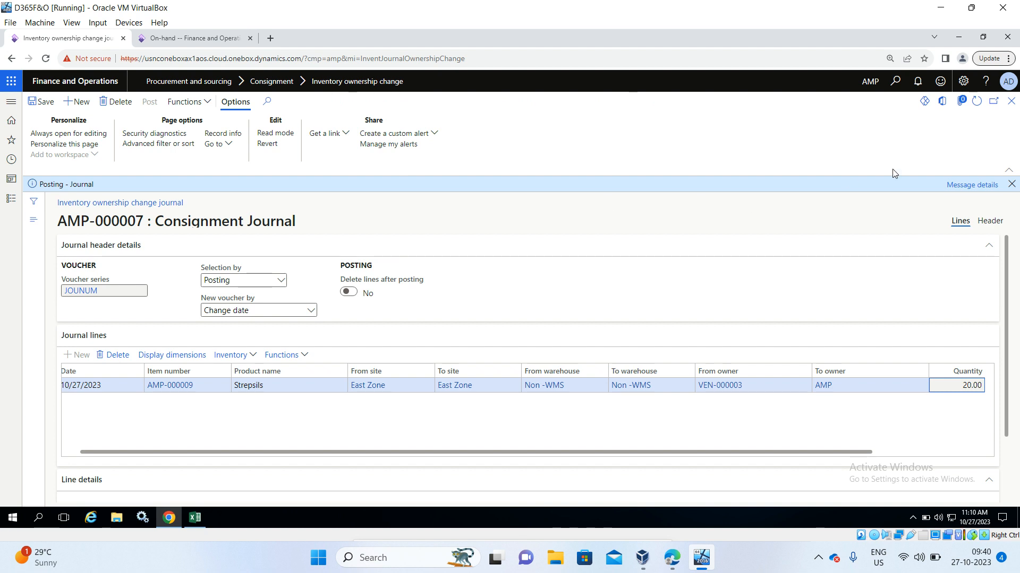
click(955, 193)
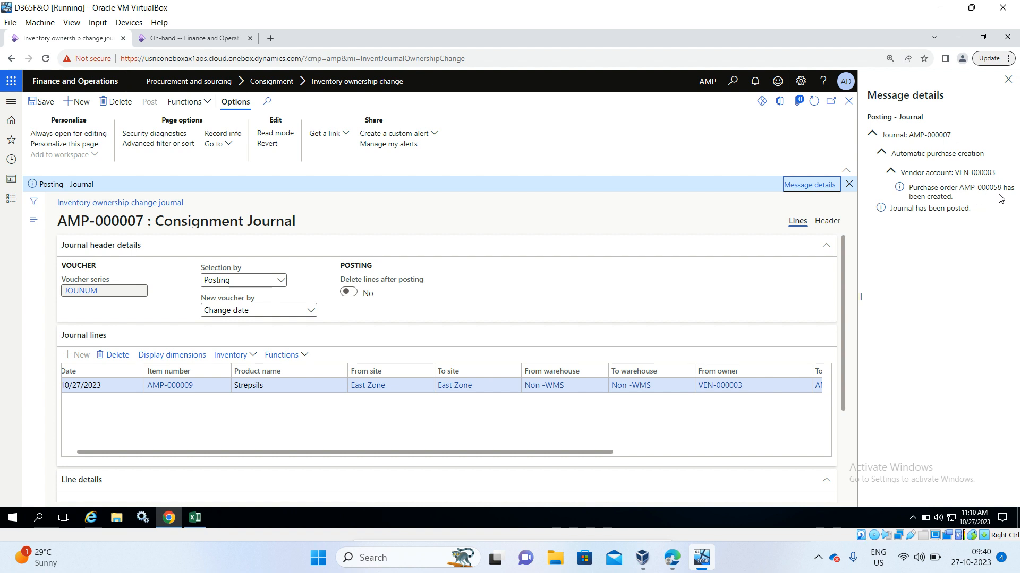
click(720, 250)
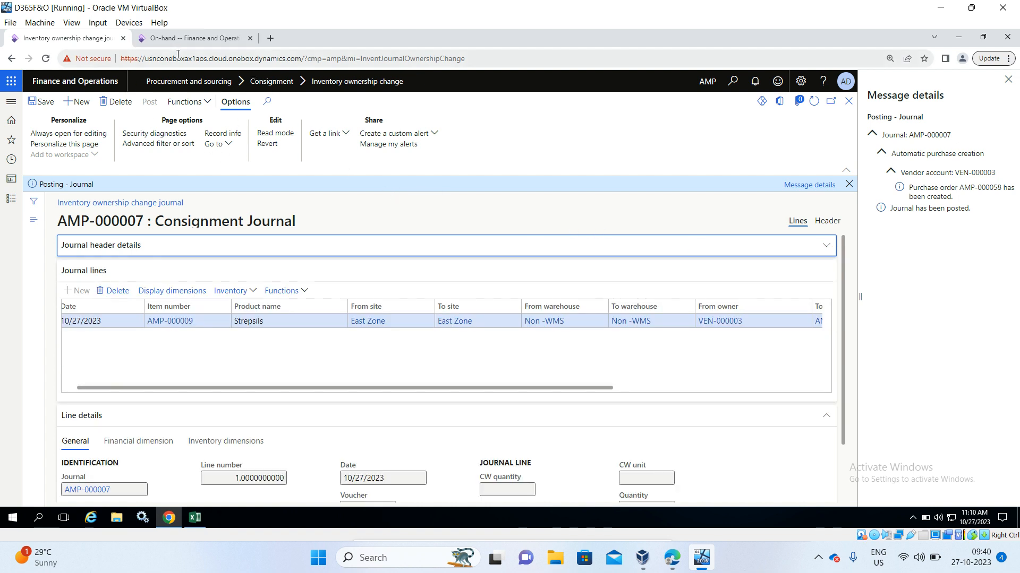
Check the Strepsils on-hand inventory by owner against the posted journal.
click(198, 45)
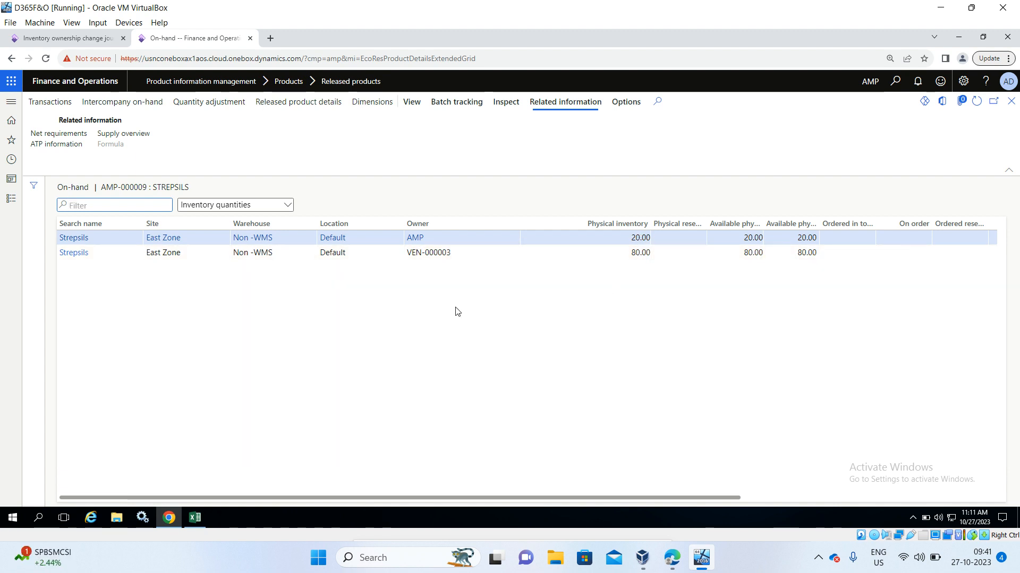
click(83, 45)
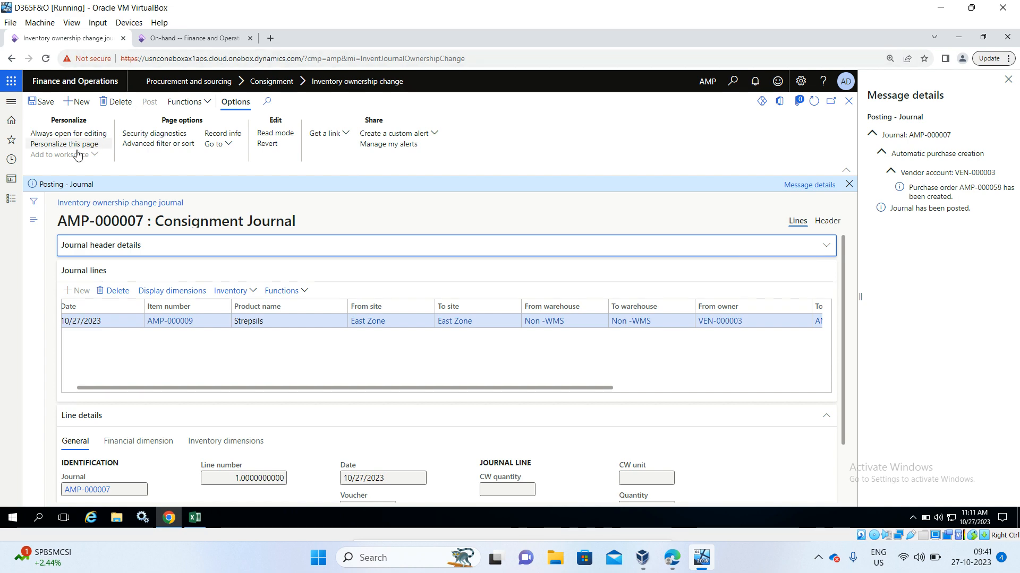
click(189, 42)
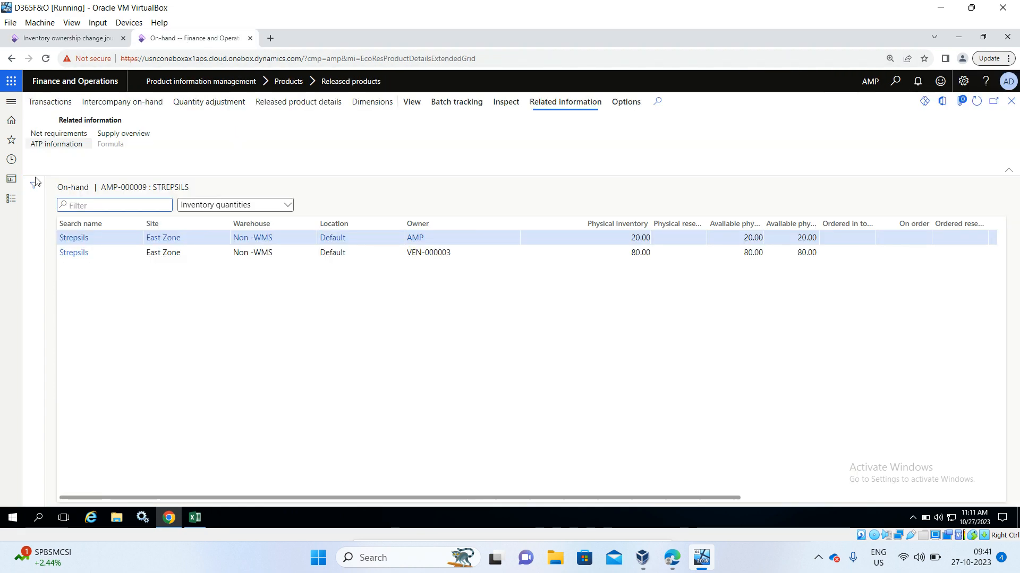
Go to the list of all purchase orders in Procurement and sourcing and open the latest Vendor X order.
click(11, 200)
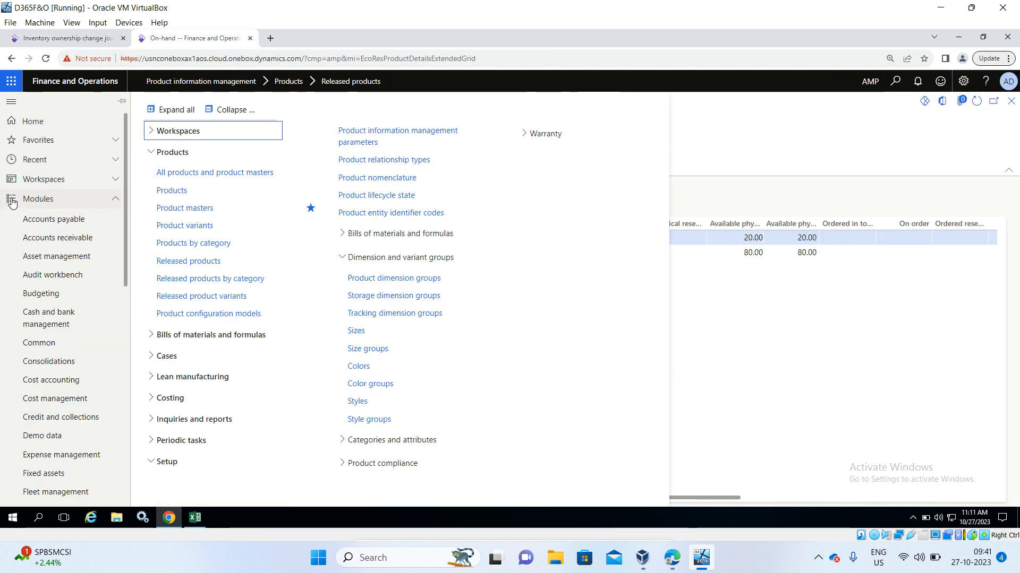
click(228, 110)
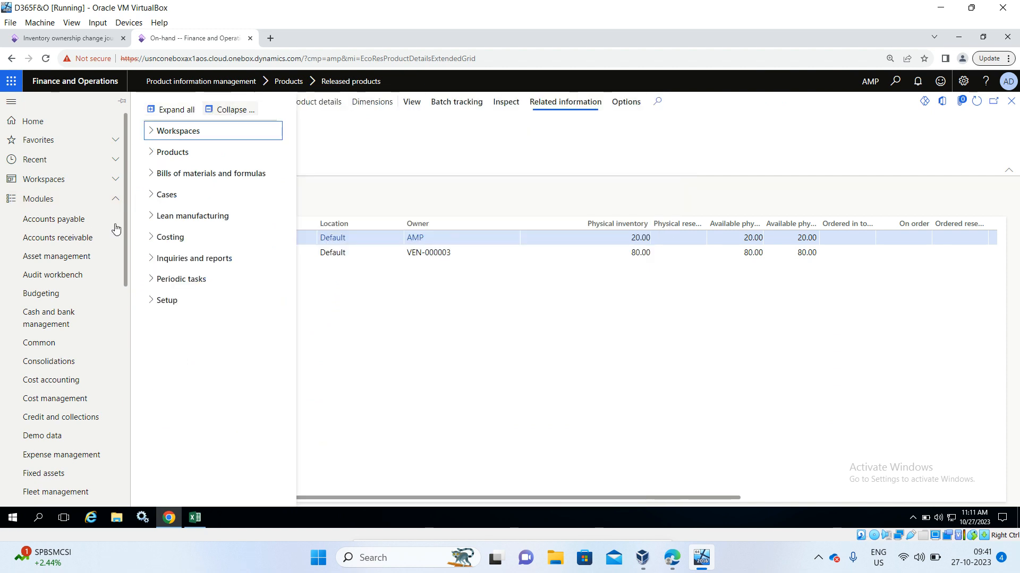
scroll(91, 301, down, 5)
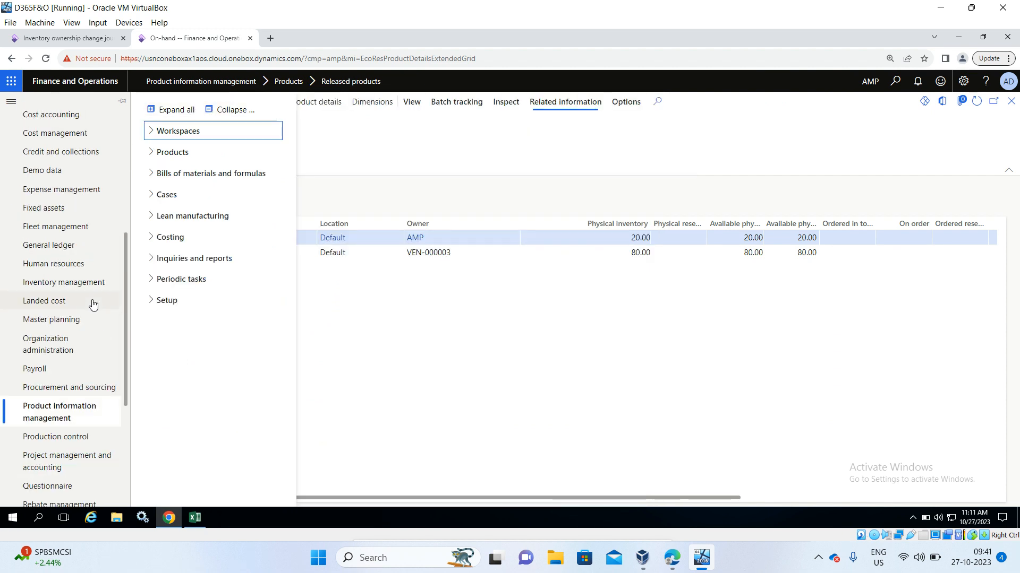
click(79, 387)
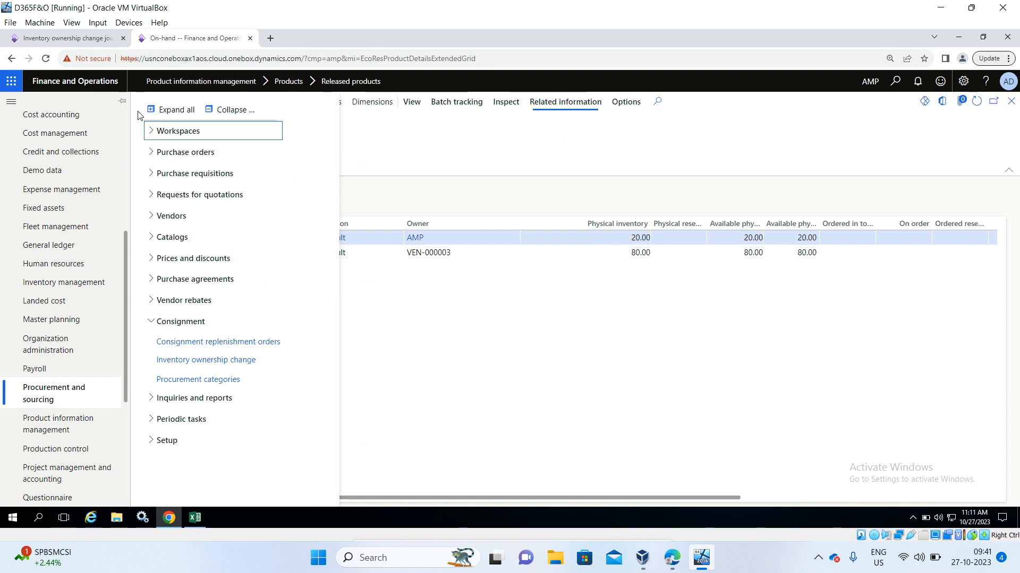
click(180, 153)
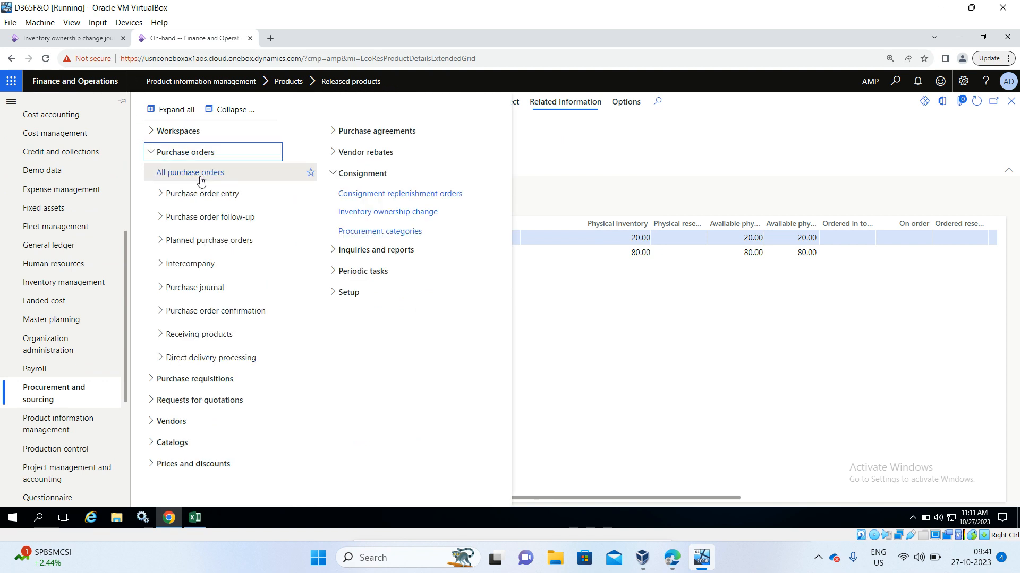
click(201, 179)
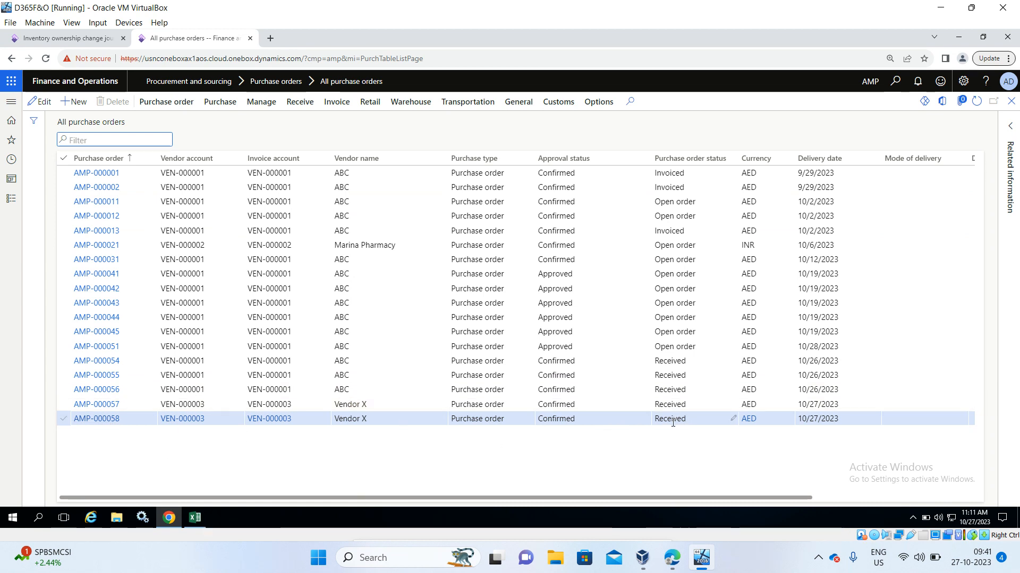
click(115, 423)
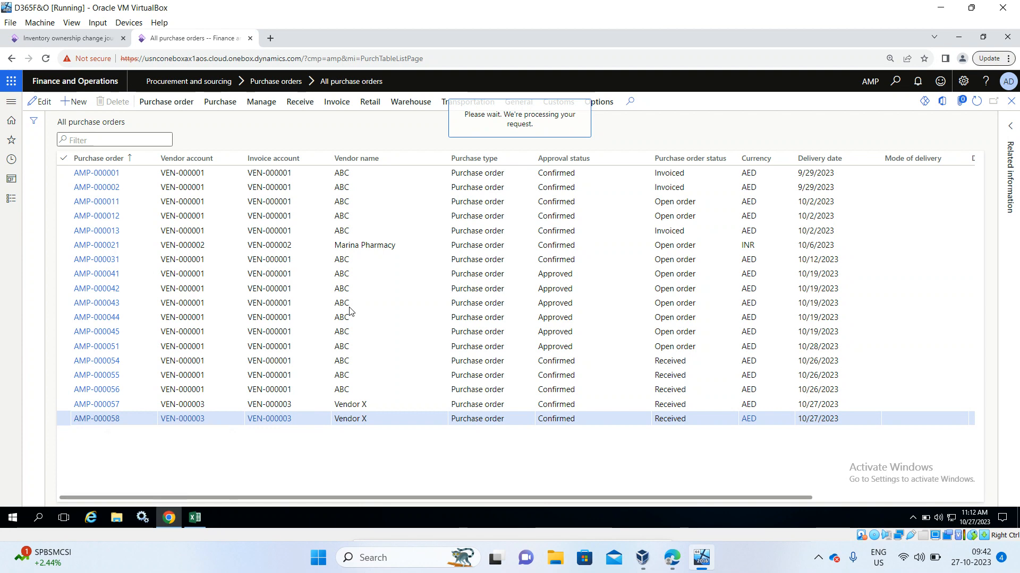
Leave the posted ownership change journal for the dashboard and close its message details.
click(54, 39)
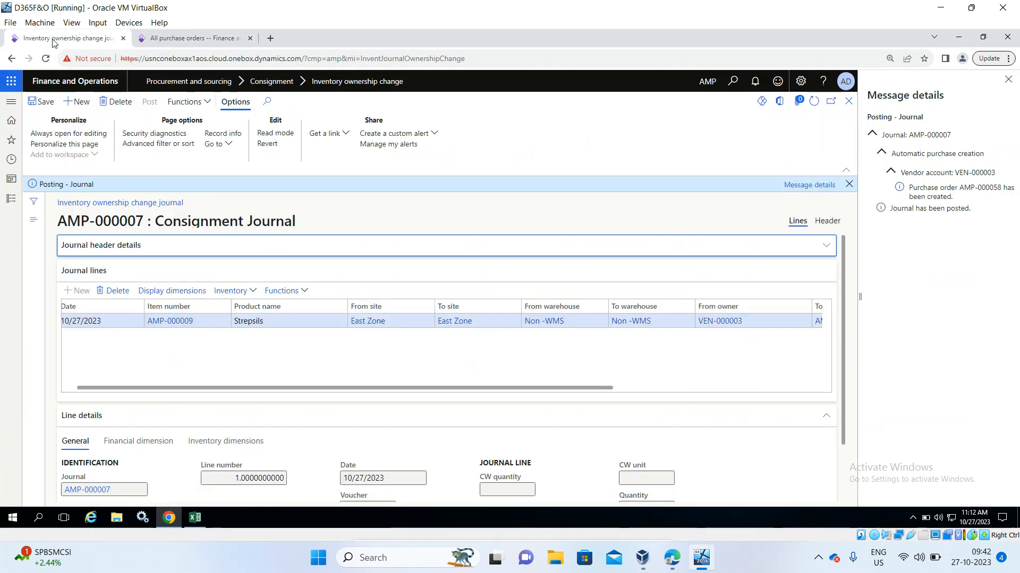
click(170, 40)
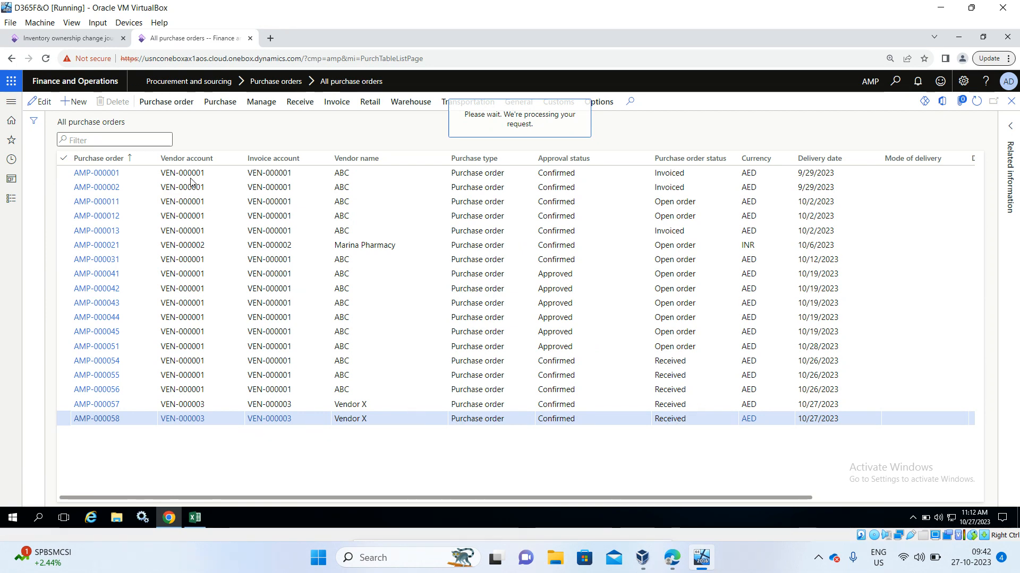
click(66, 38)
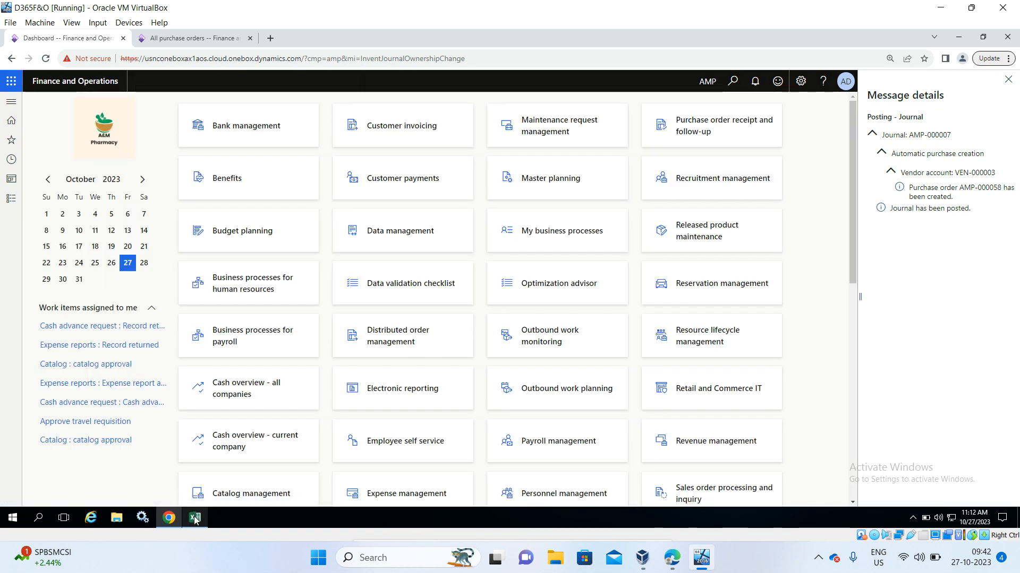
click(1008, 80)
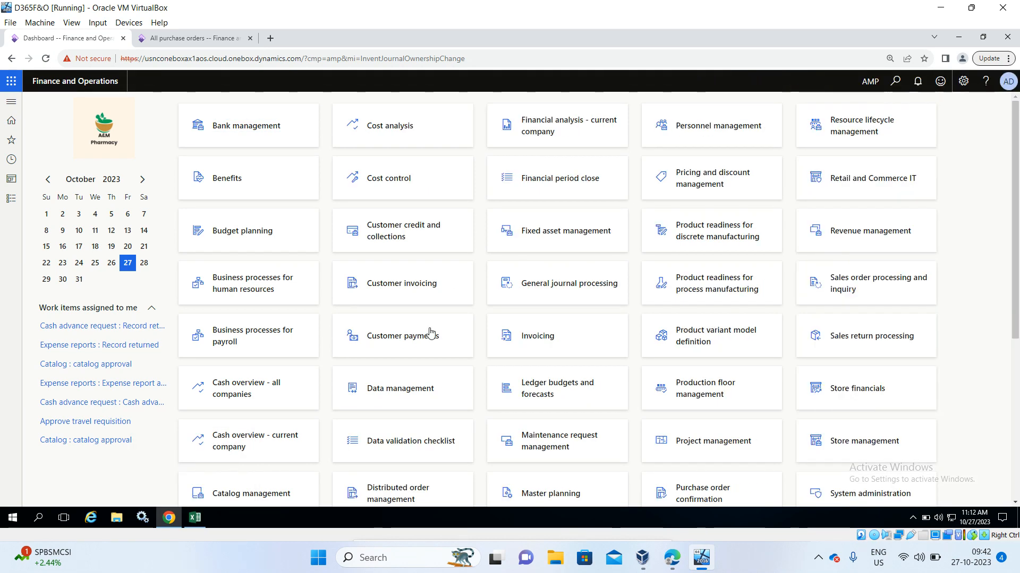
Switch to Excel to review the consignment setup checklist on Sheet4.
click(195, 517)
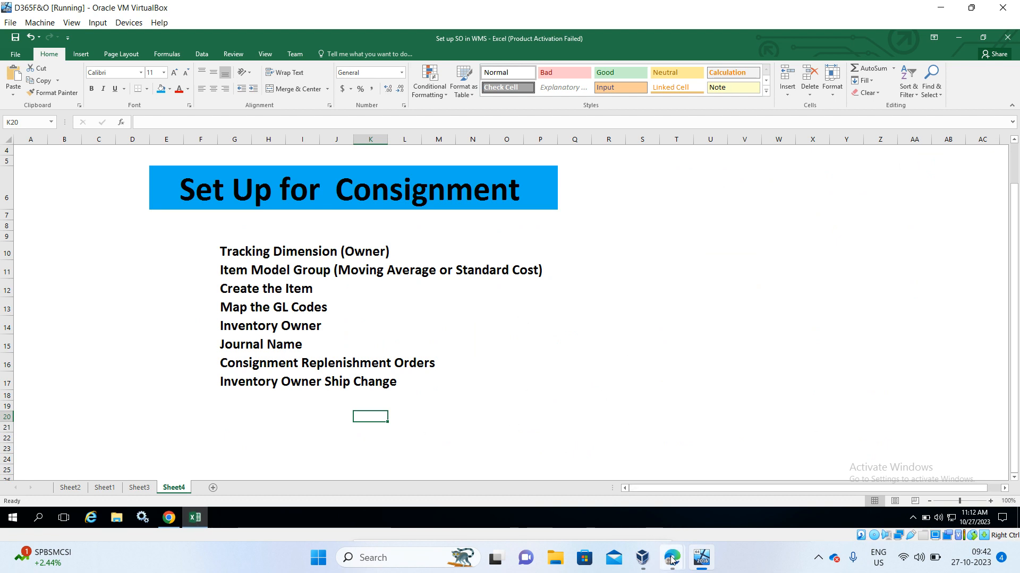
mouse_move(671, 558)
click(714, 502)
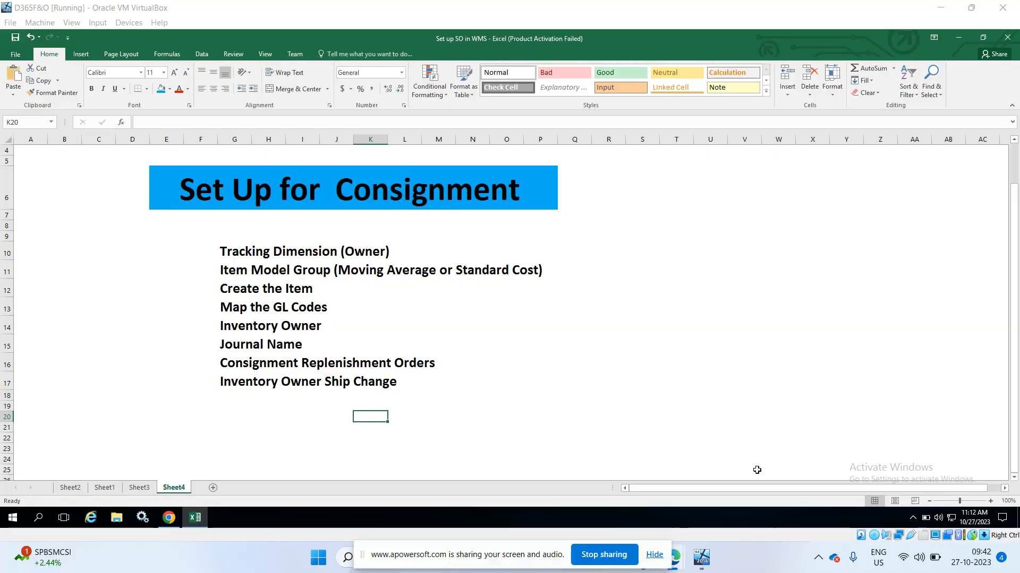